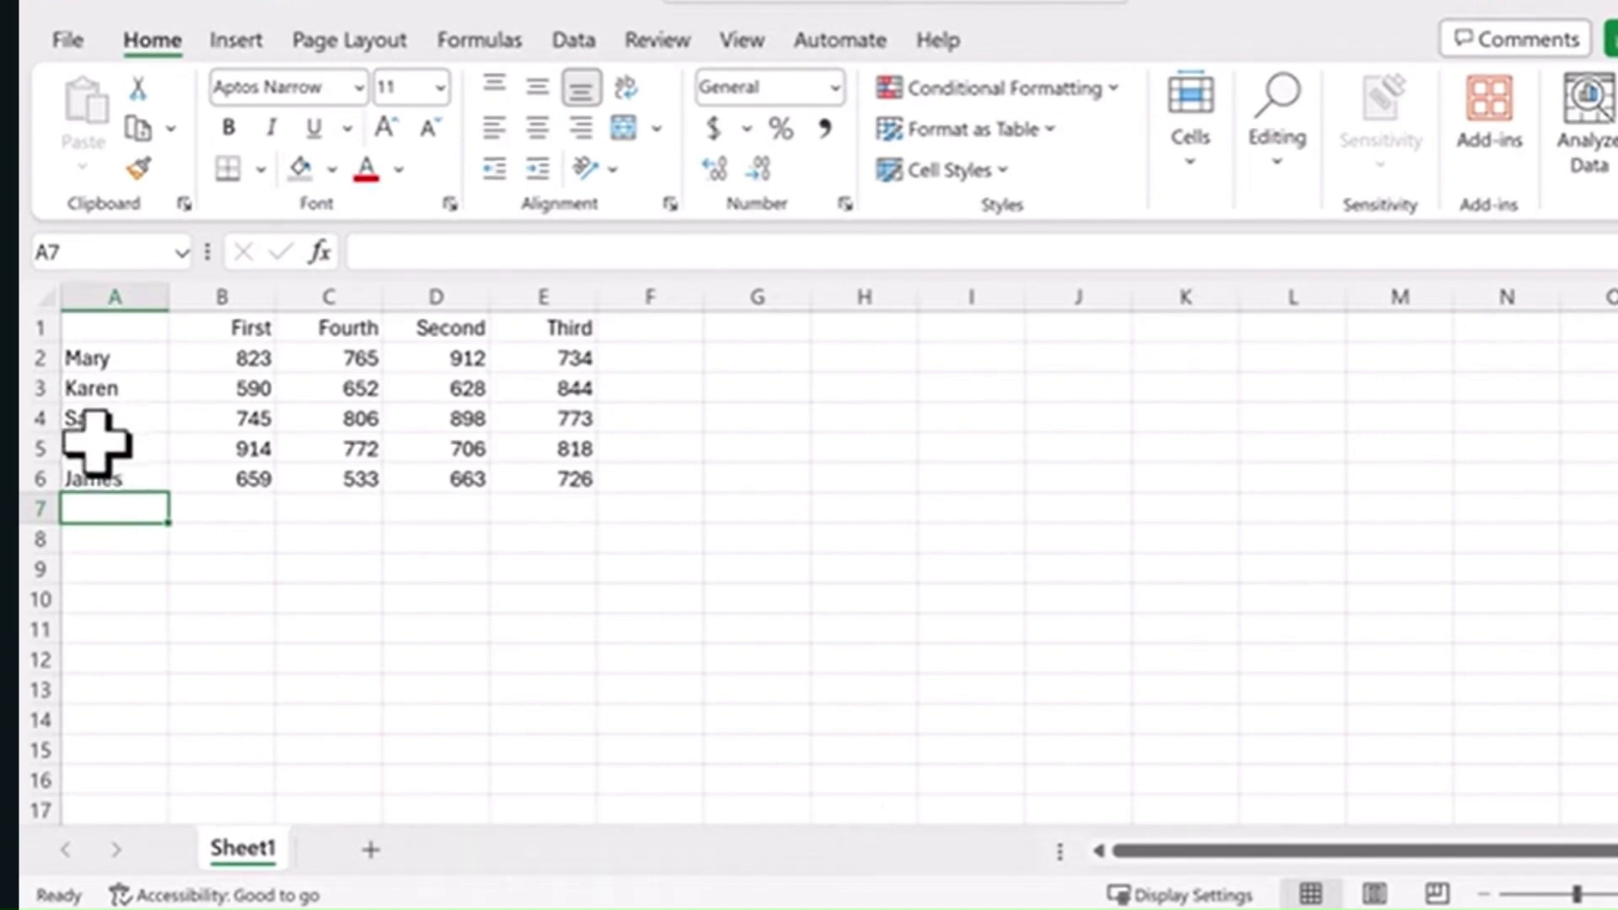
- Move the data in A5:E5 up so it is inserted directly below row 2, shifting the other rows down
drag(104, 442, 559, 460)
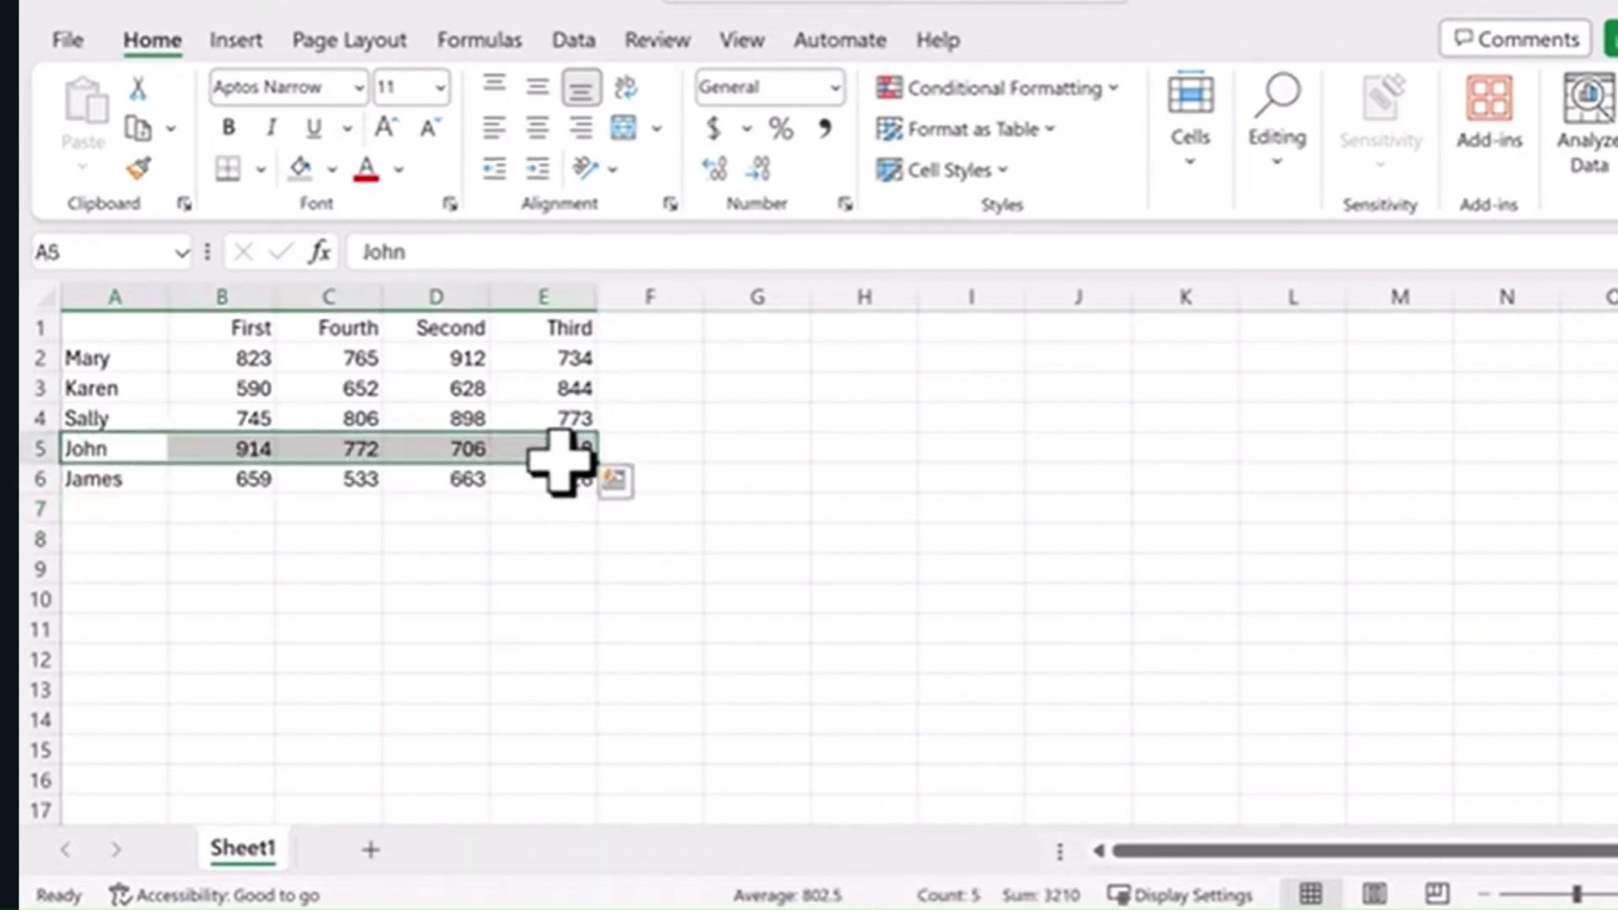
key(shift)
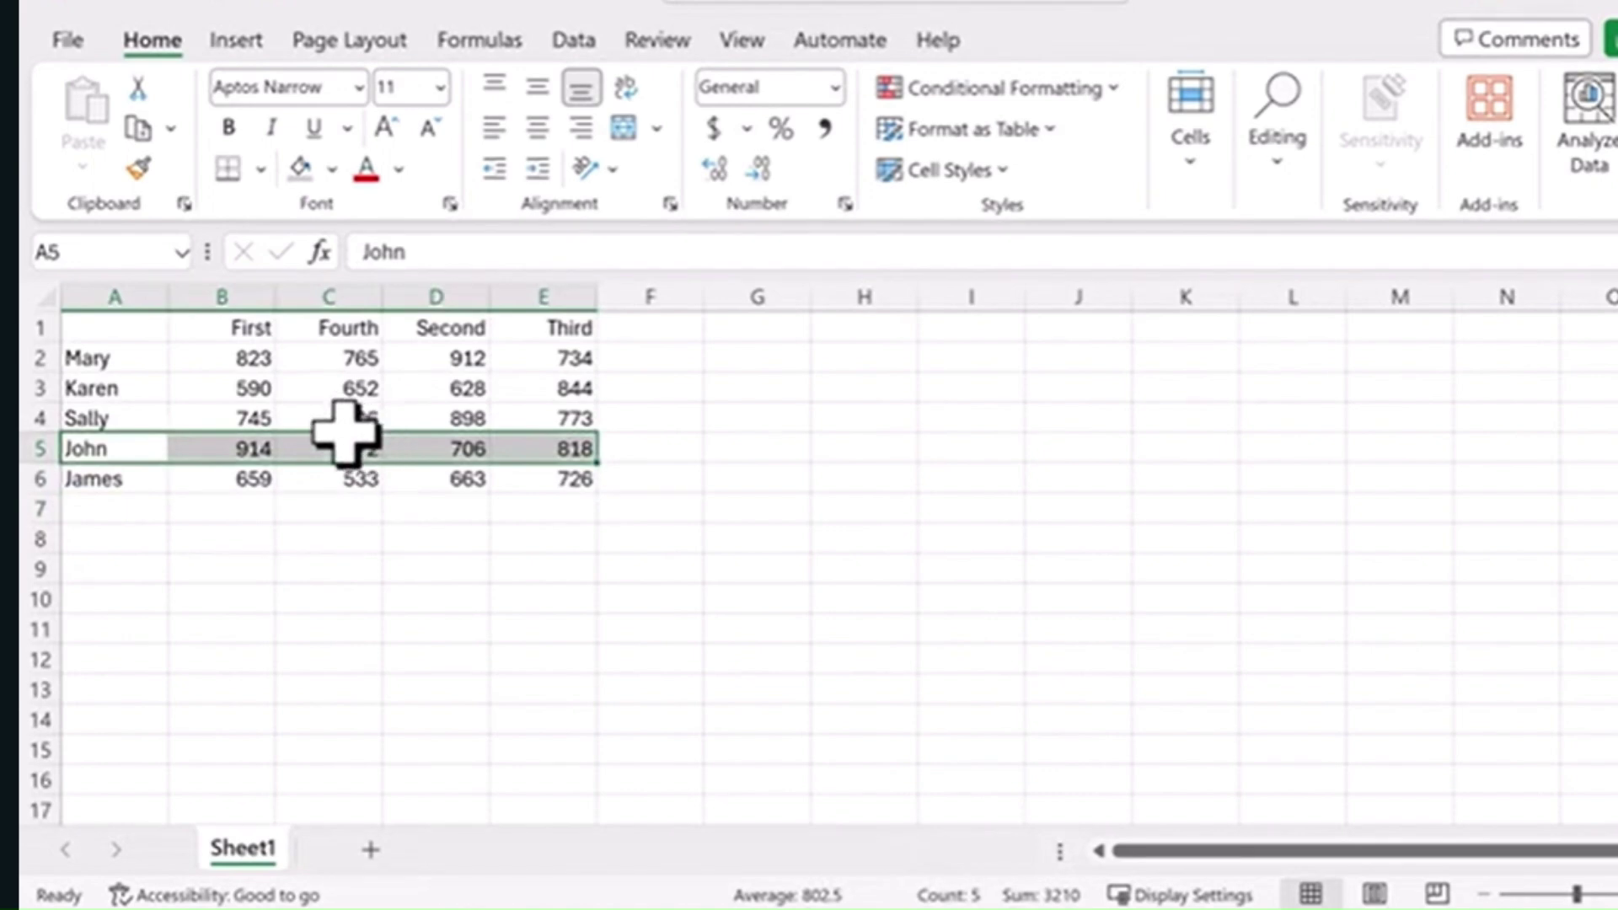
drag(346, 433, 337, 381)
- Move the Third column's cells E1:E6 so they are inserted between the First and Fourth columns
drag(534, 321, 535, 482)
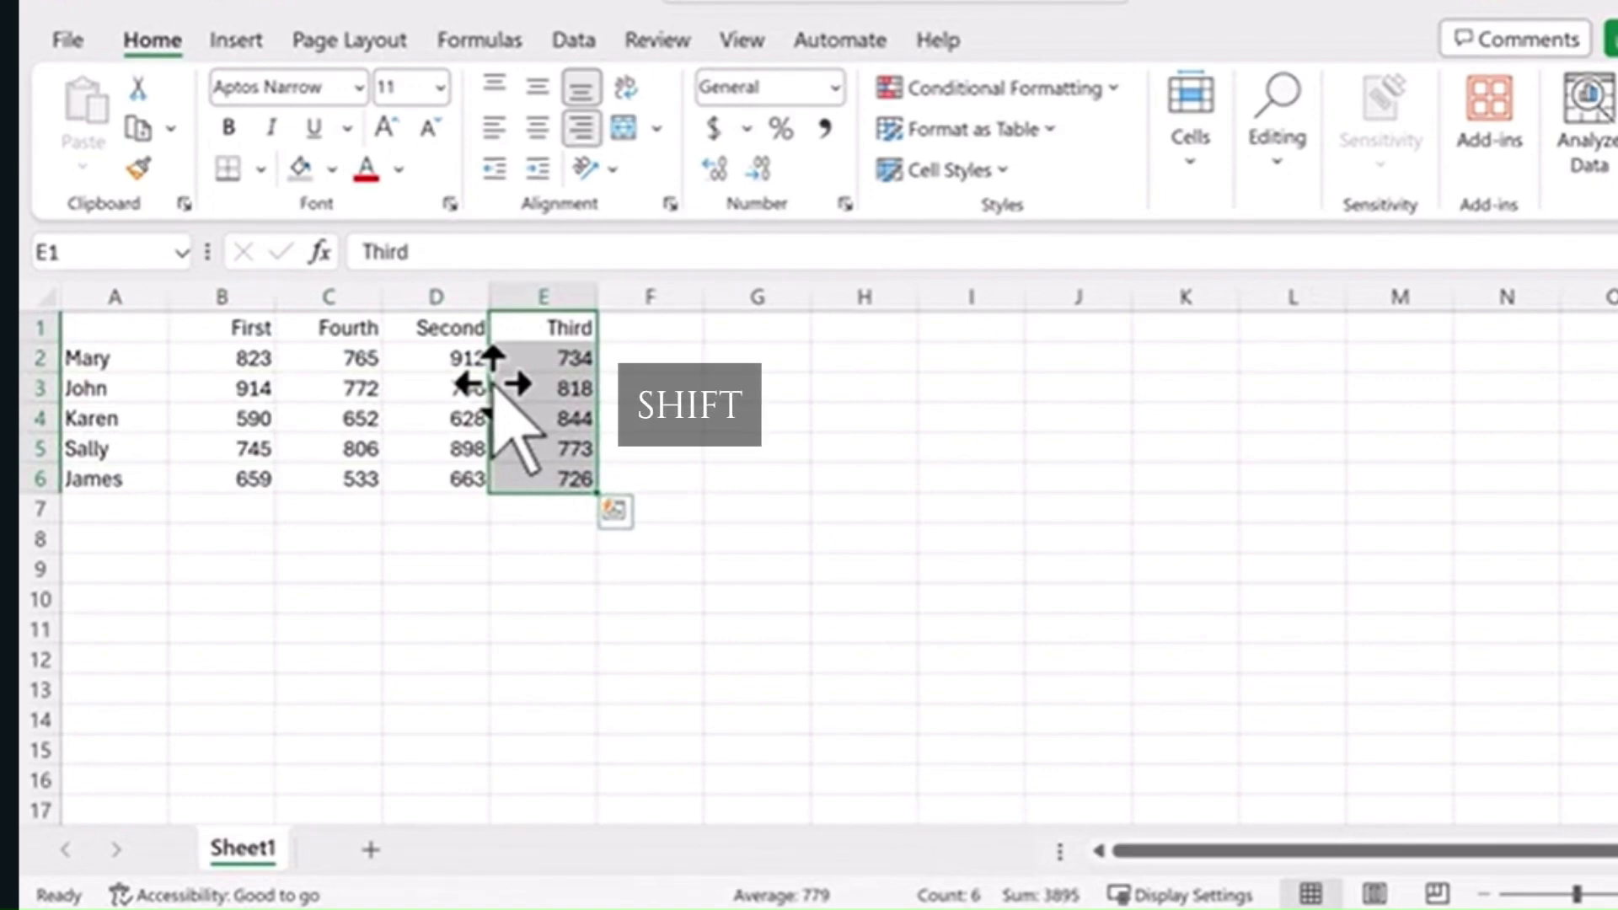
drag(493, 384, 287, 400)
click(355, 526)
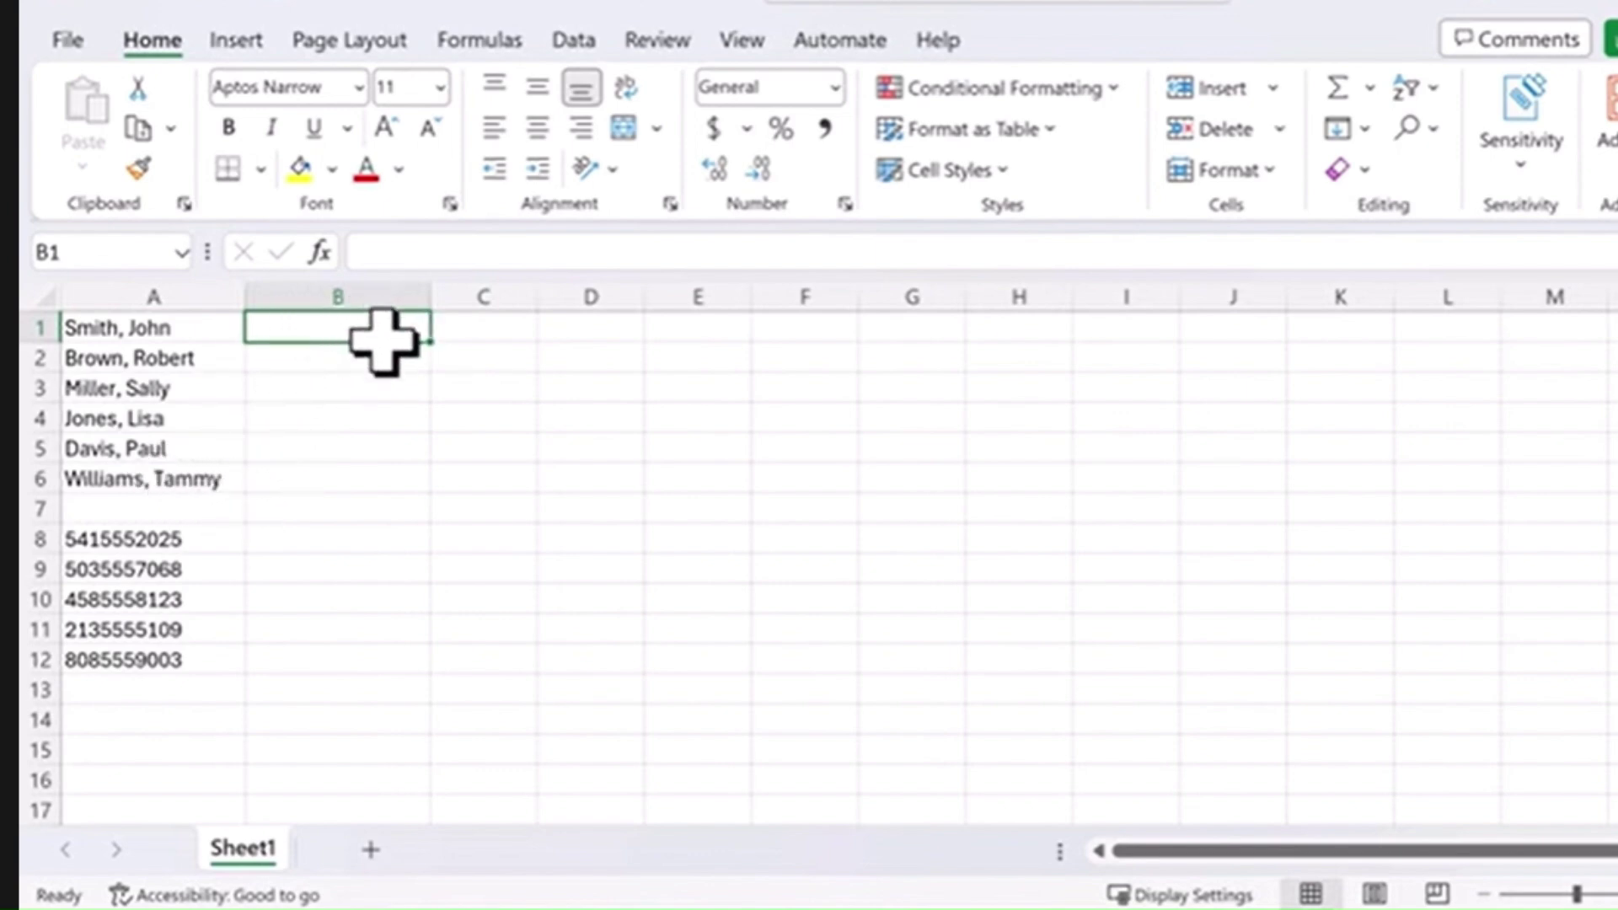
- Enter the first person's name in first-last order in B1 and Flash Fill the pattern through B6
text(John Smith)
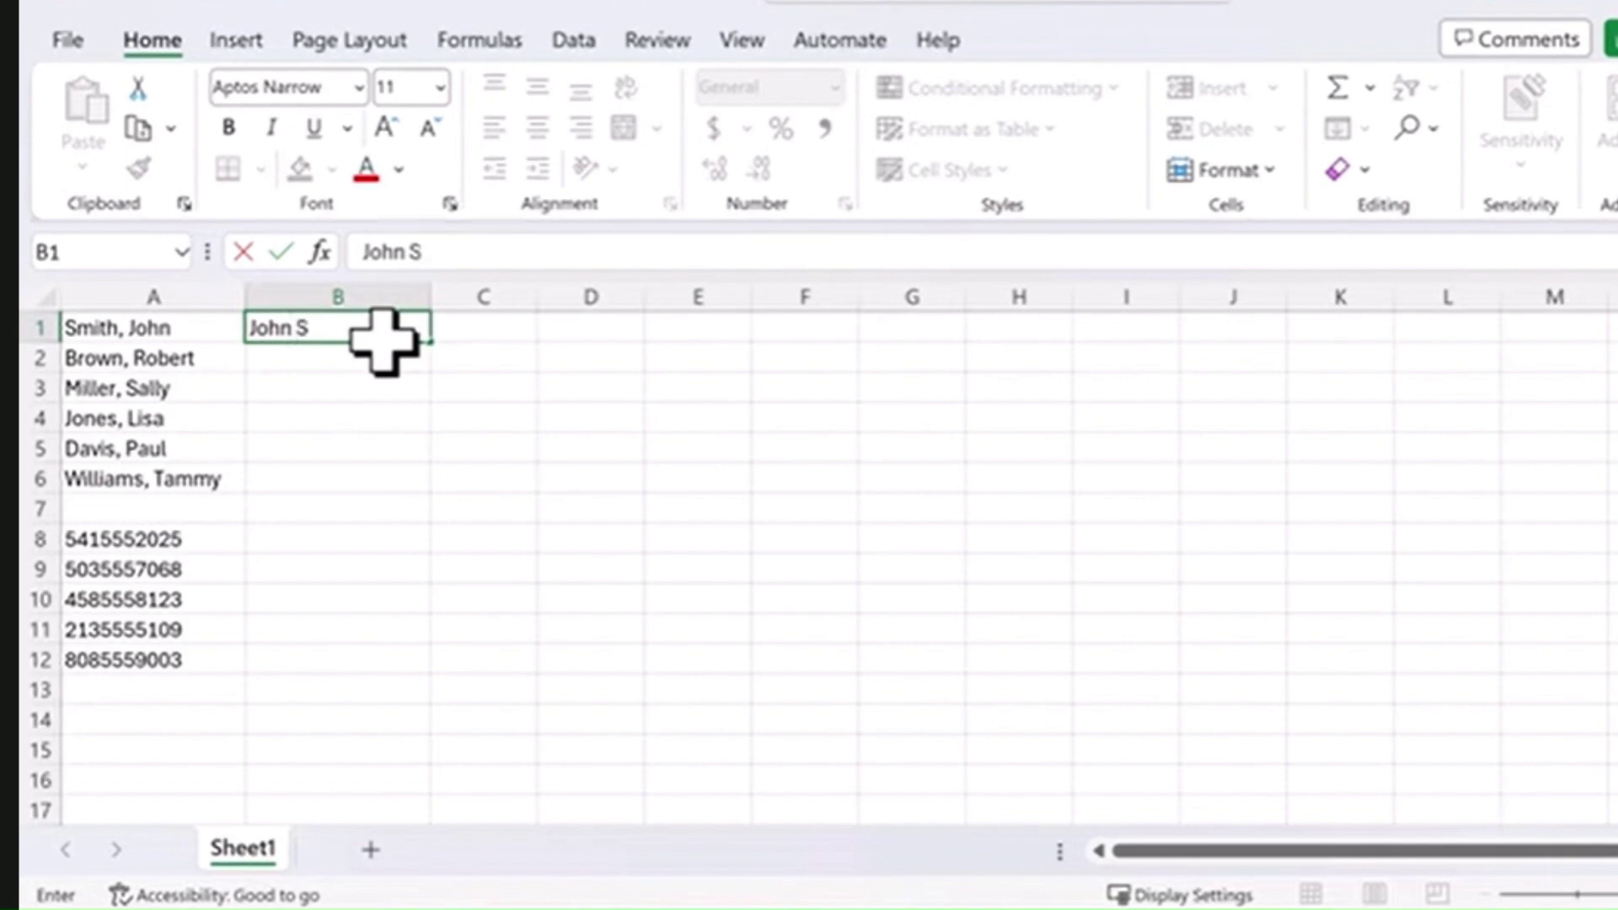
key(Return)
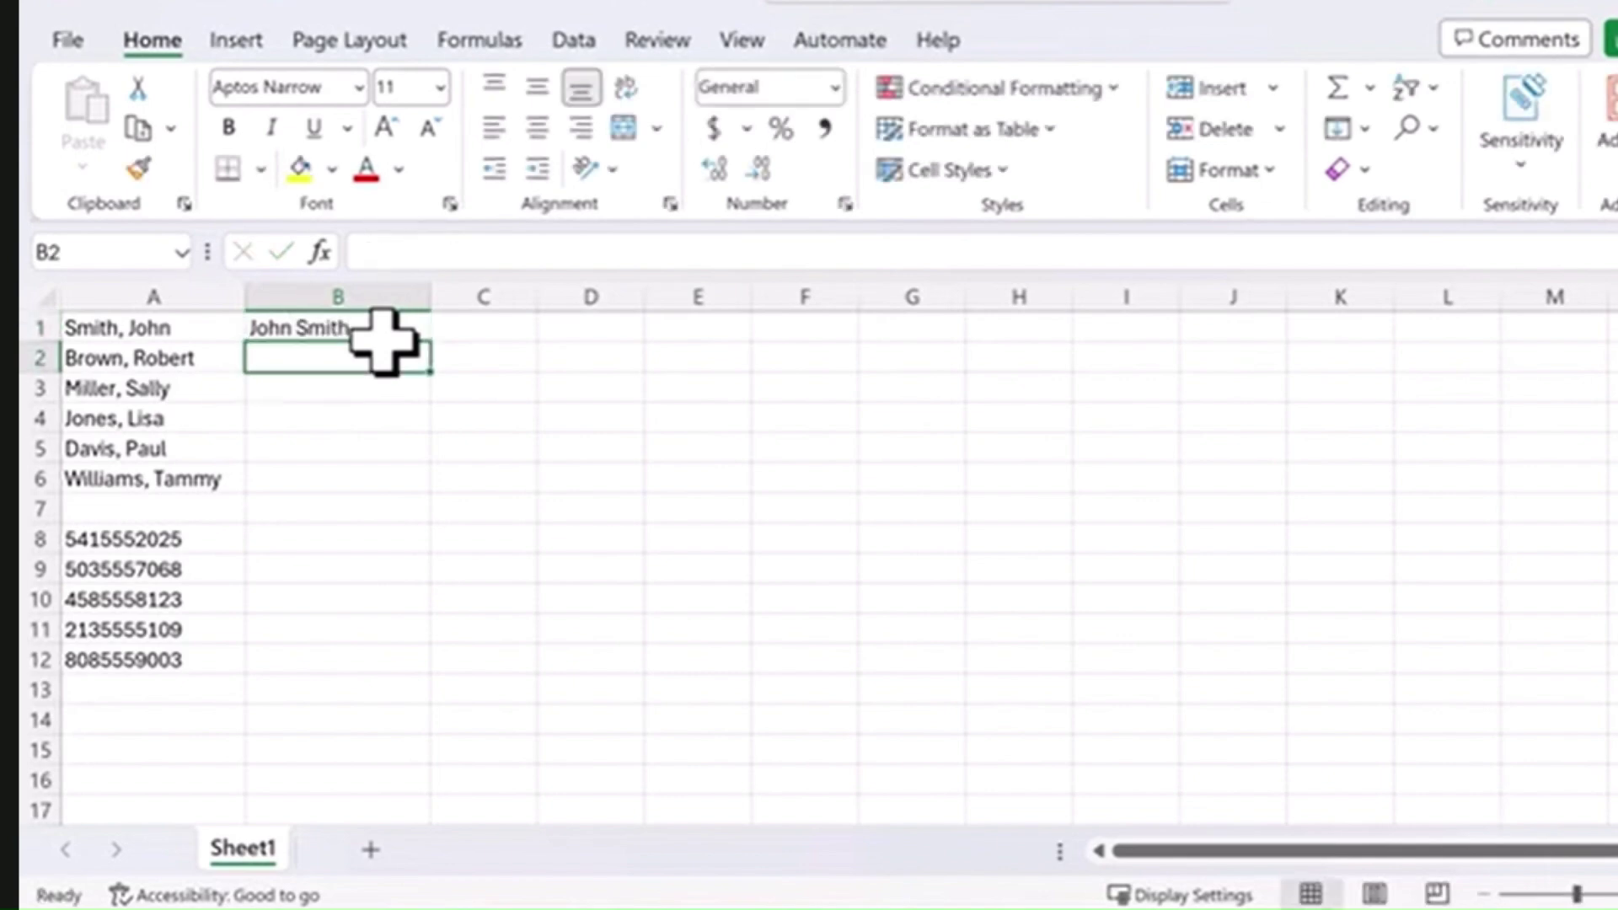
drag(360, 329, 353, 482)
click(569, 46)
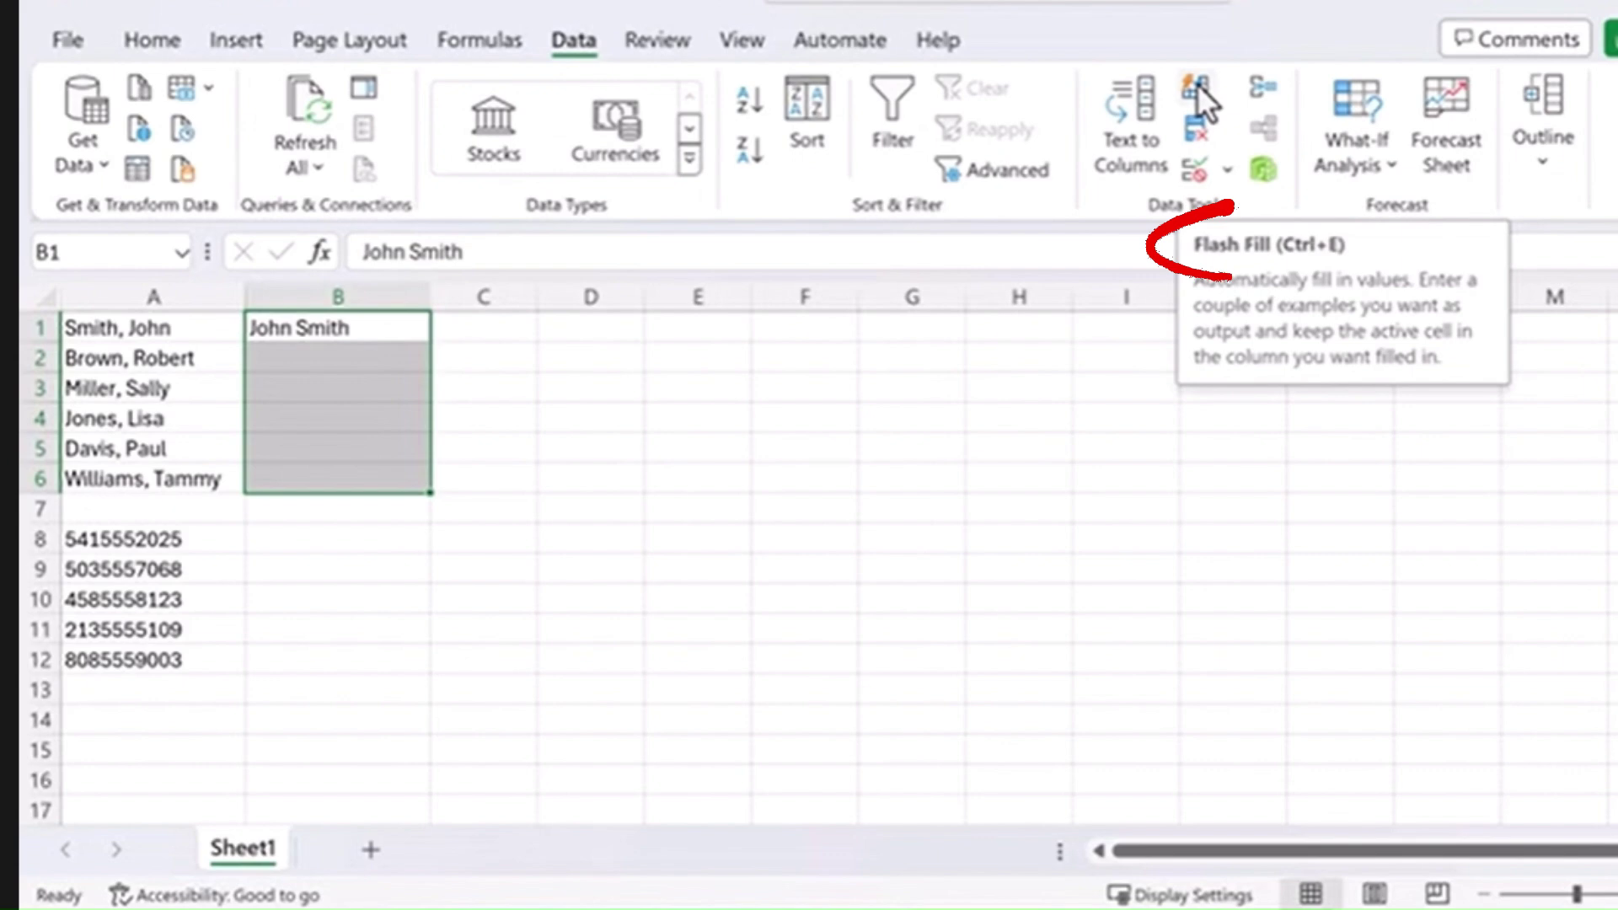
click(1201, 91)
click(543, 479)
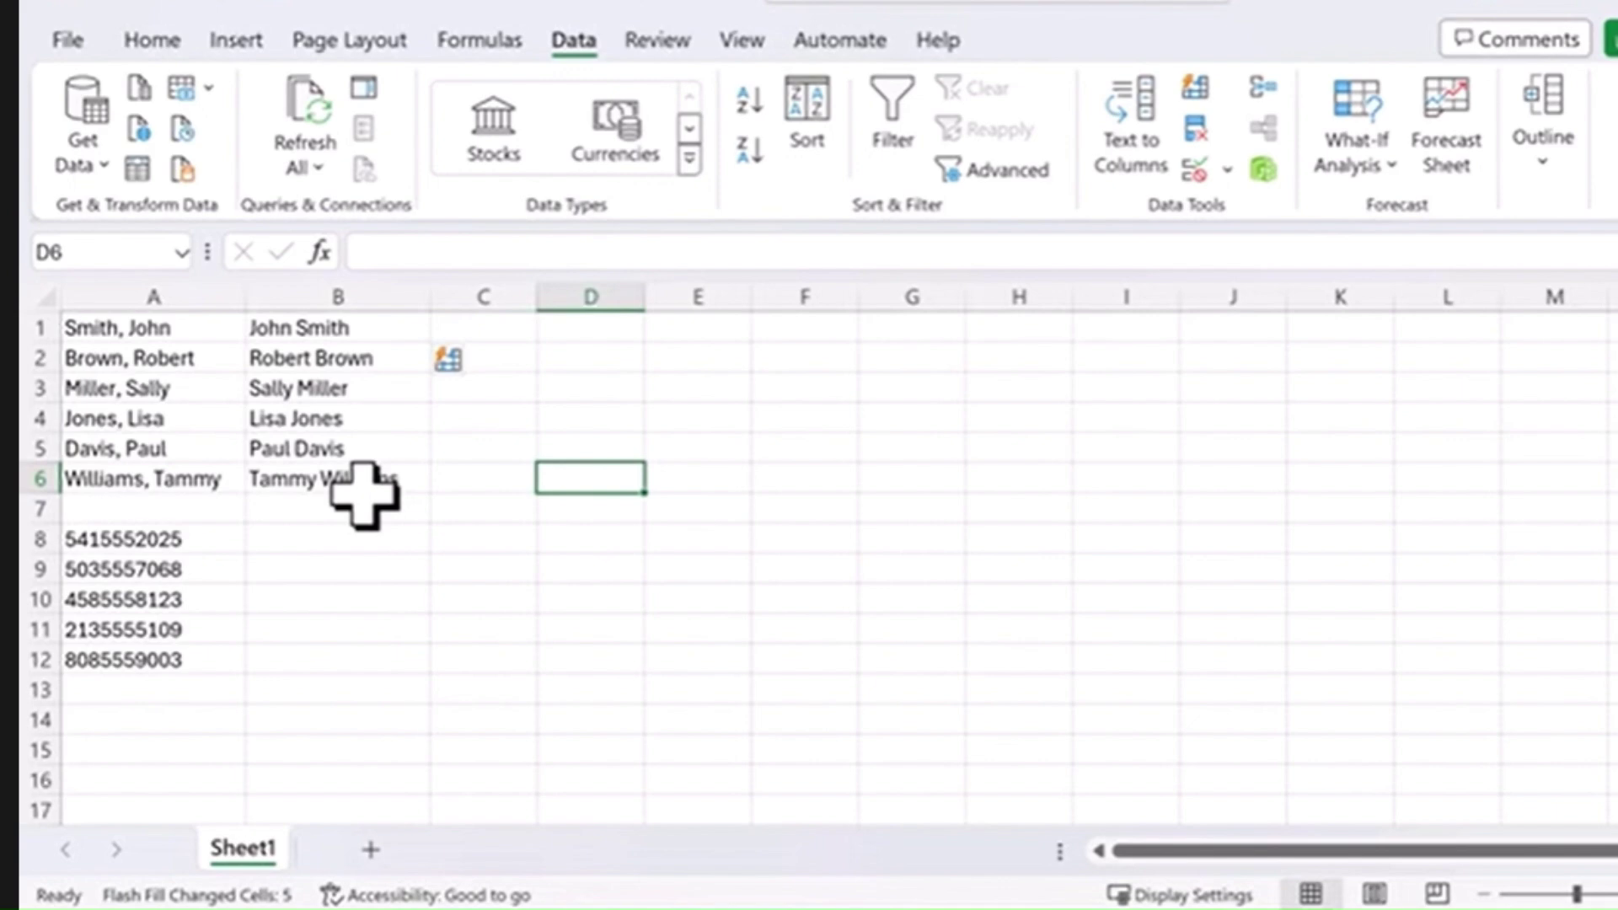
- Enter the first phone number in B8 with a parenthesized area code and hyphen, and Flash Fill the format through B12
click(269, 539)
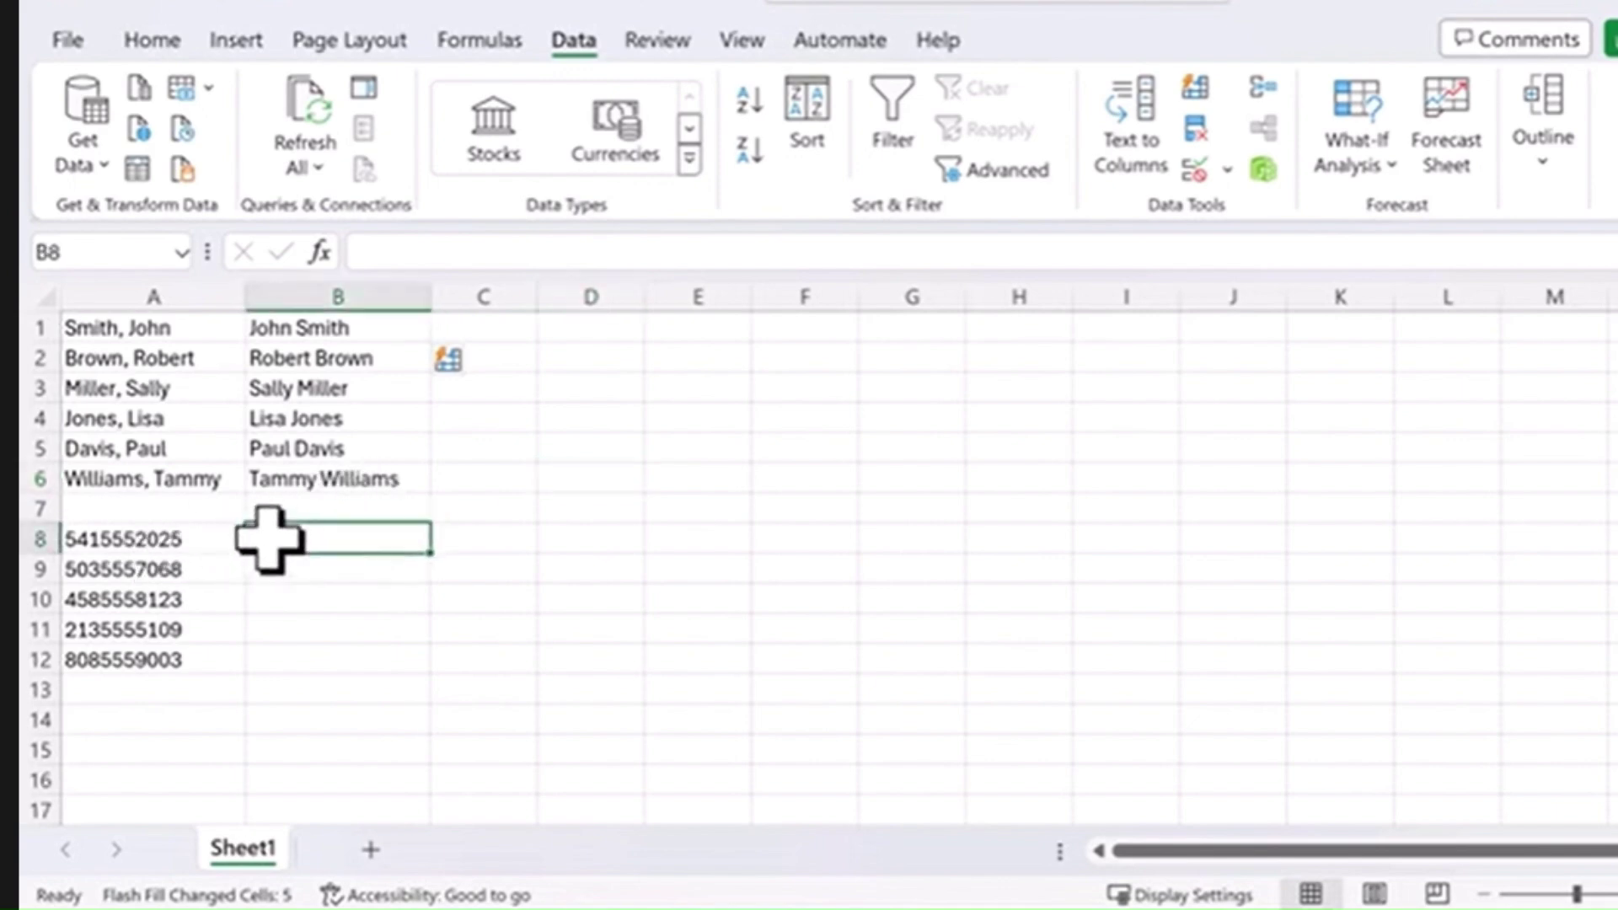
text((541)
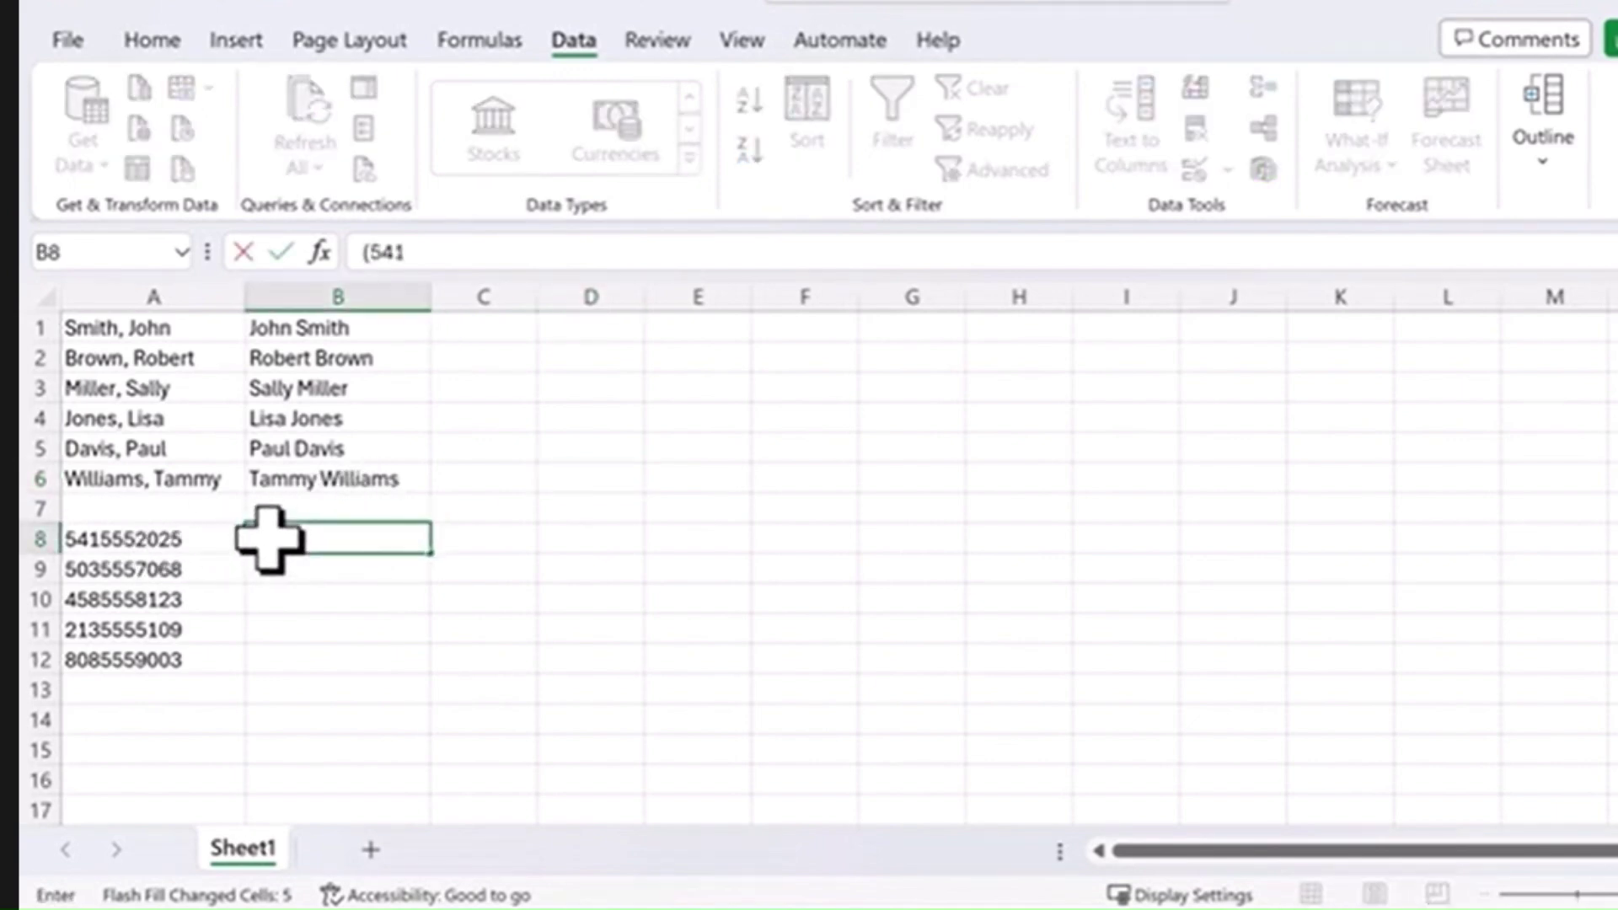
text() 555-2025)
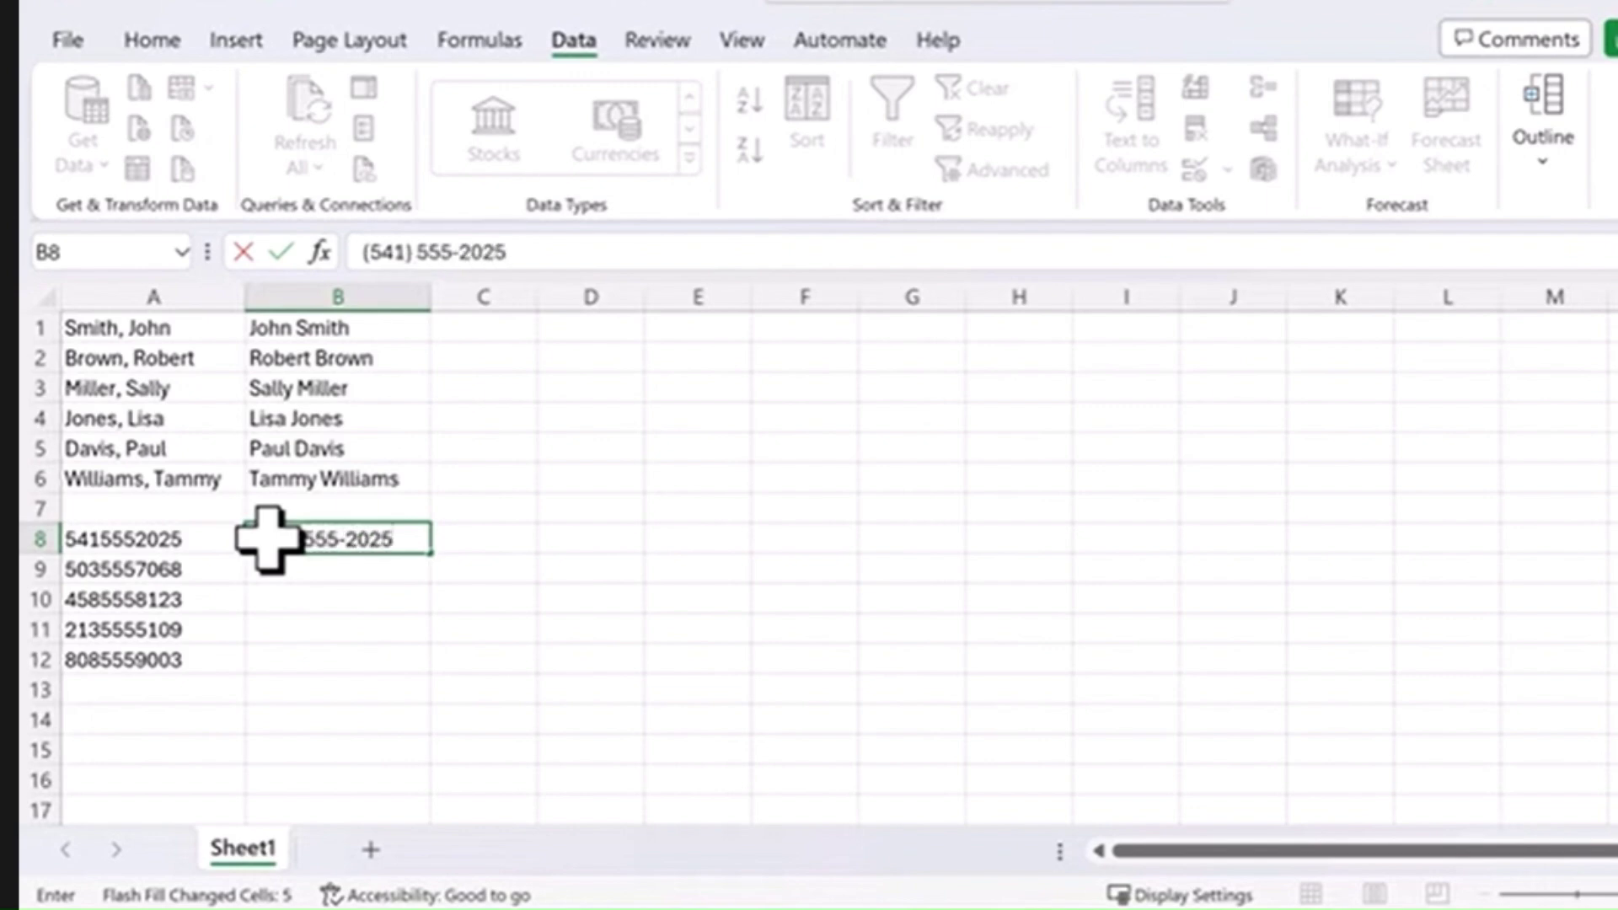
key(Return)
click(316, 548)
drag(316, 548, 296, 665)
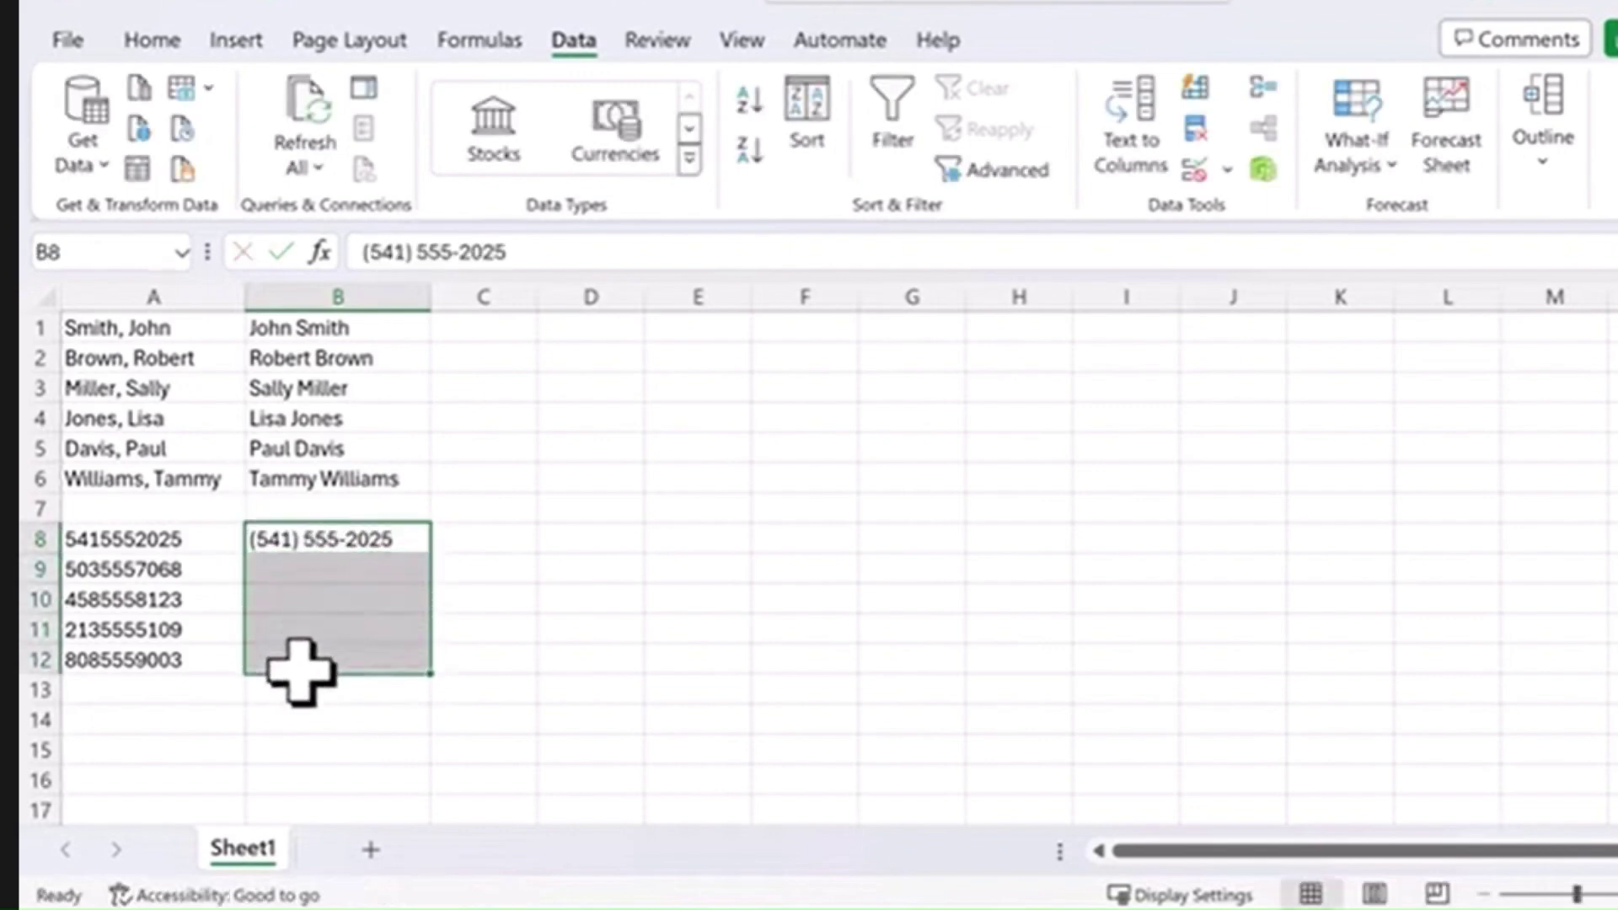
key(ctrl+e)
click(633, 455)
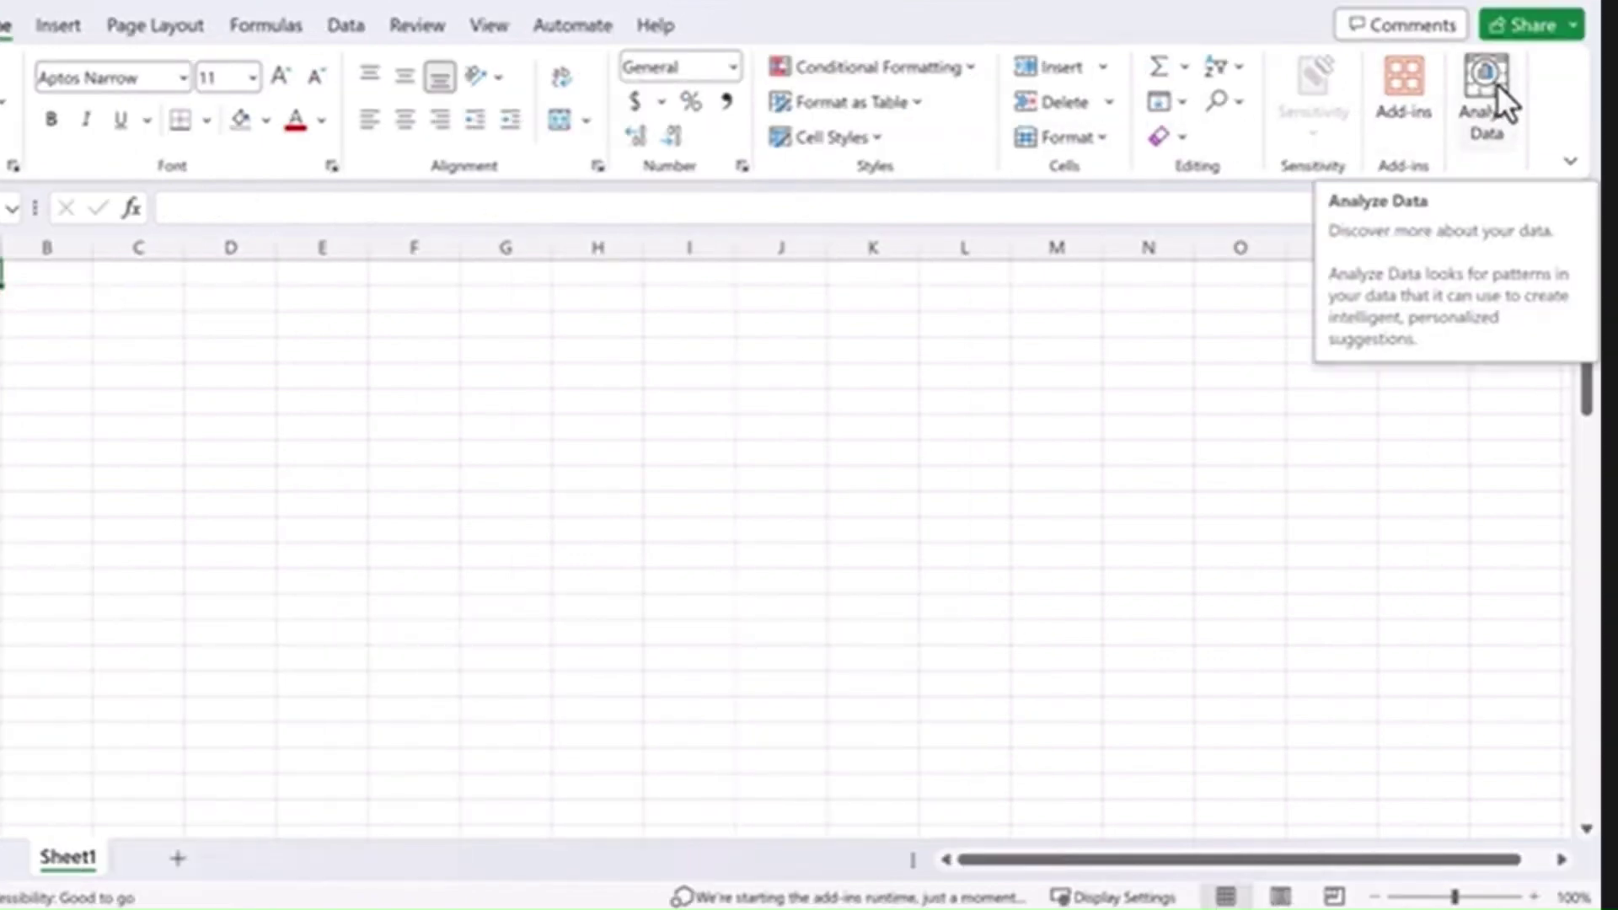
- Load the example data set through Analyze Data and insert the suggested 'Rating' by 'Year' and 'Category' PivotChart
click(1496, 83)
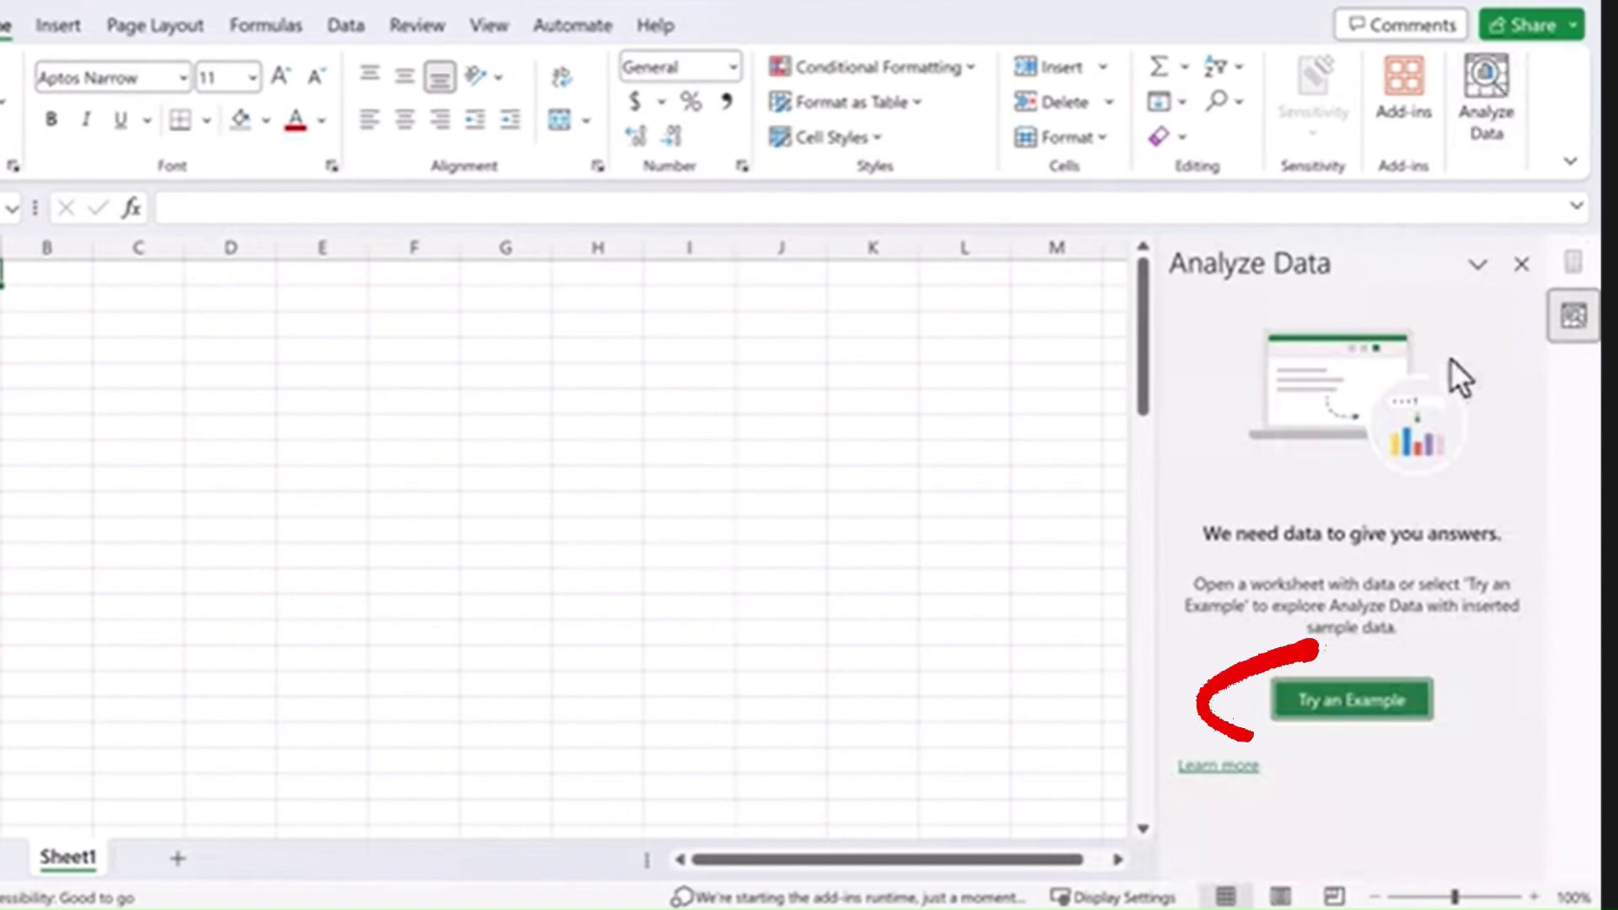
click(1363, 697)
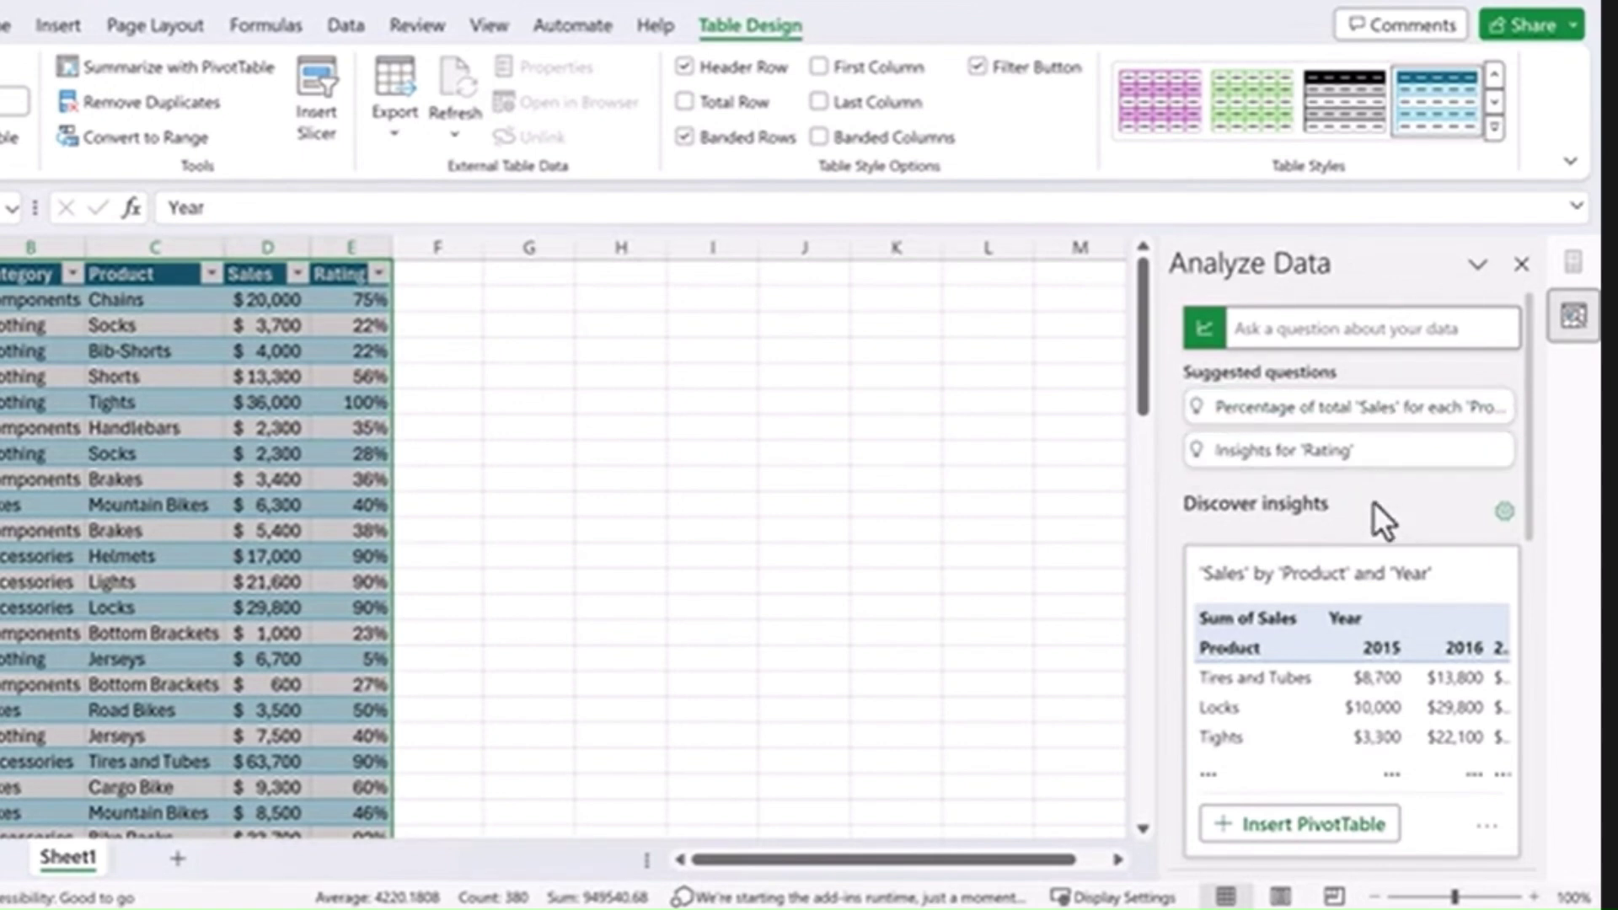
scroll(1374, 502, down, 2)
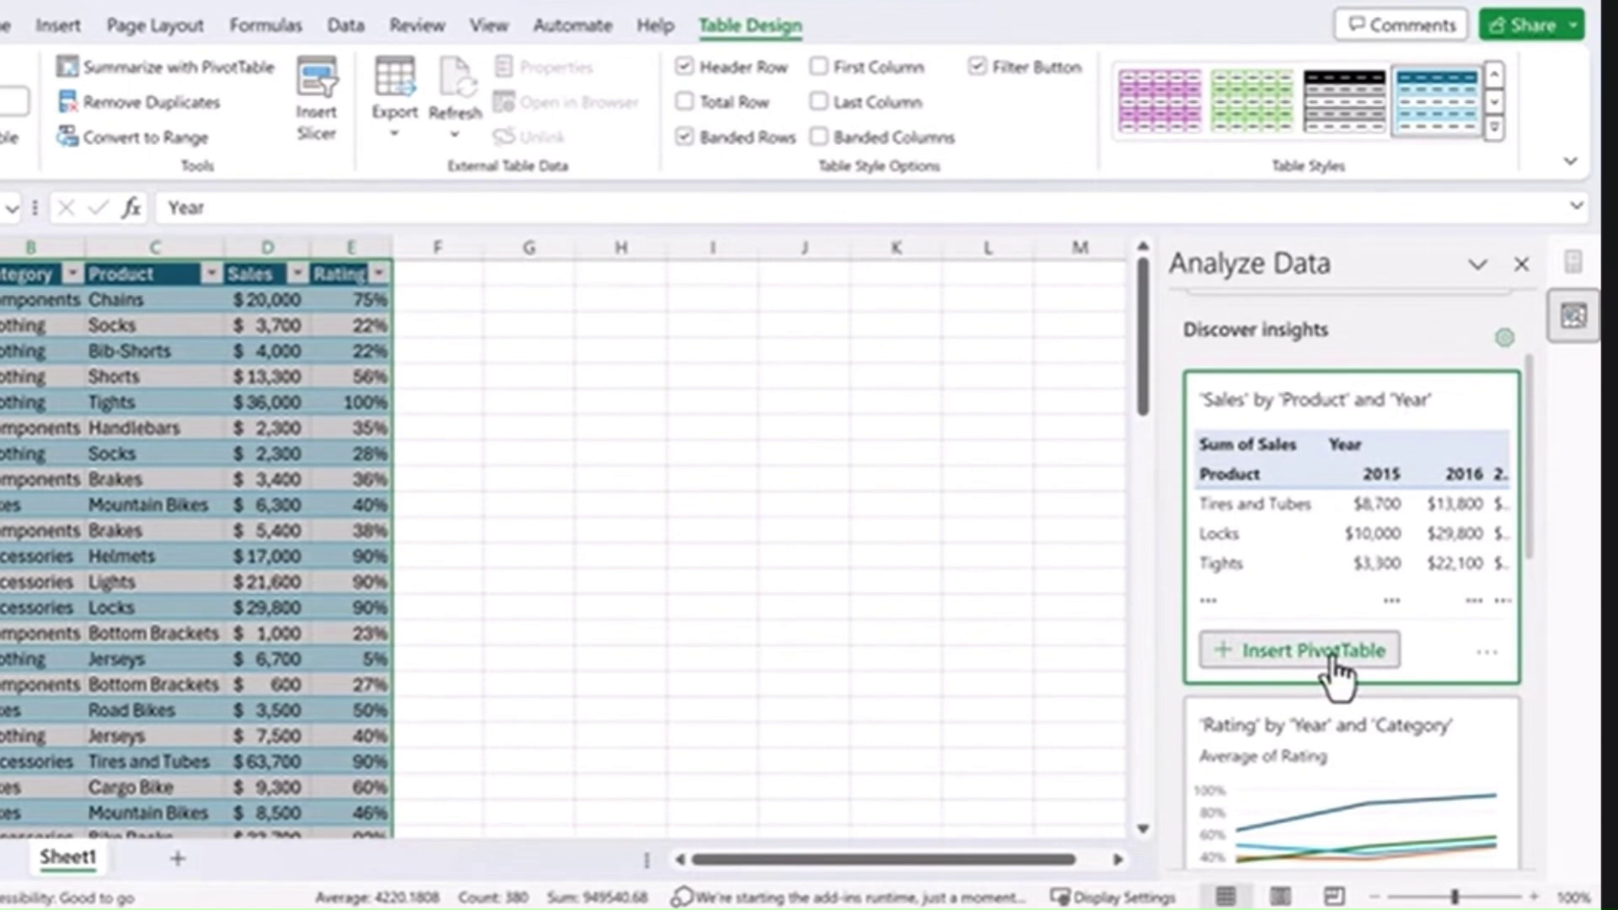
scroll(1336, 666, down, 3)
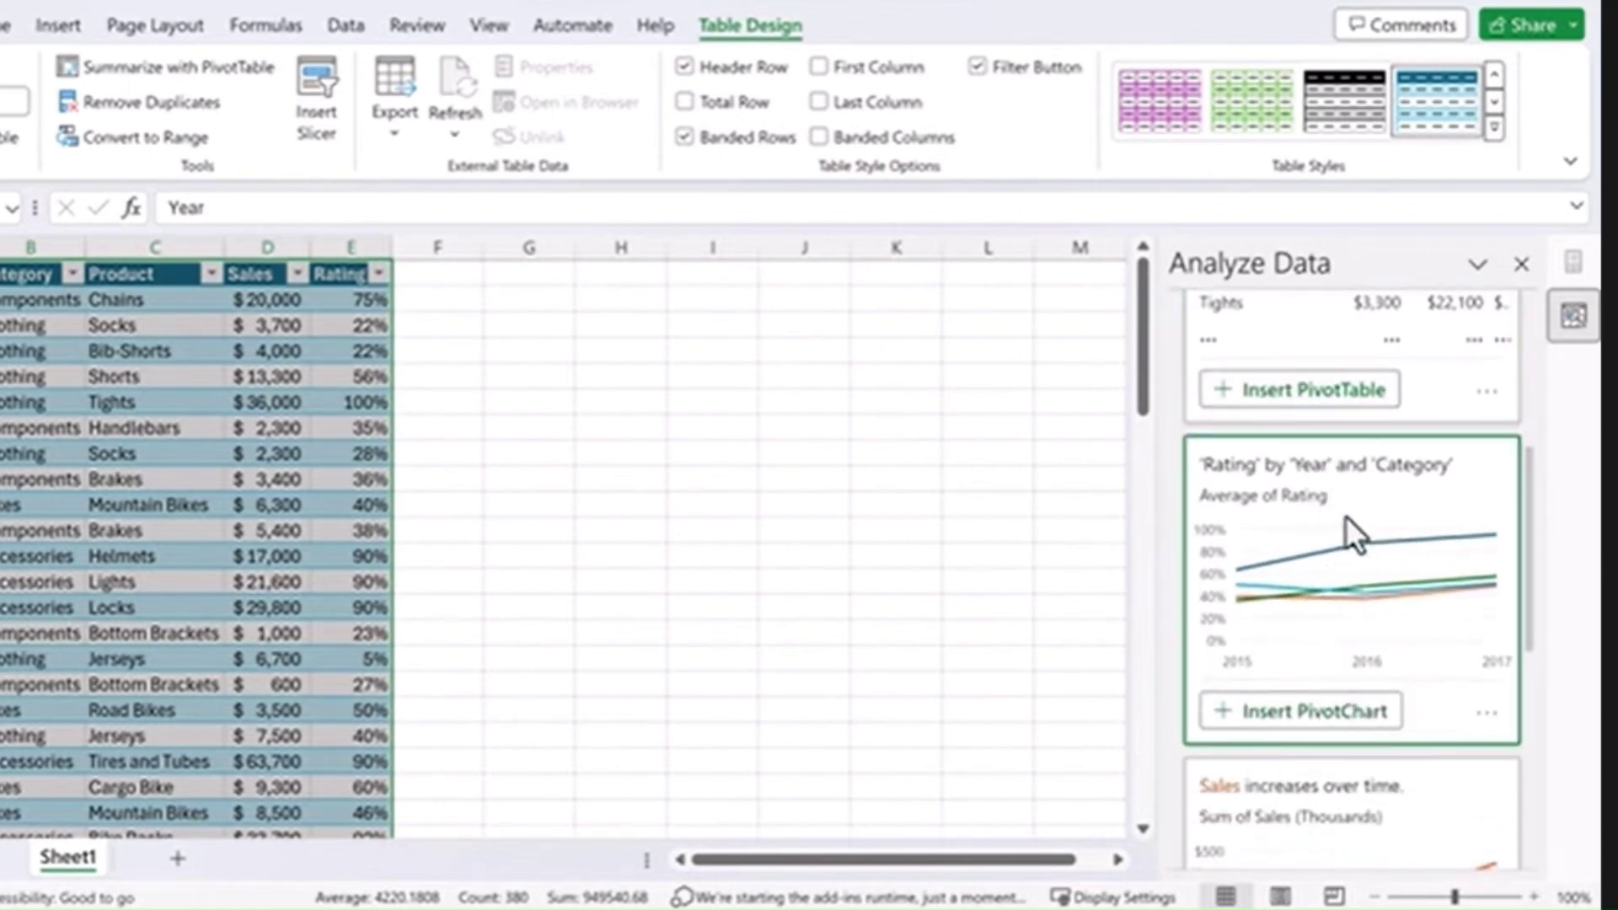
click(1295, 713)
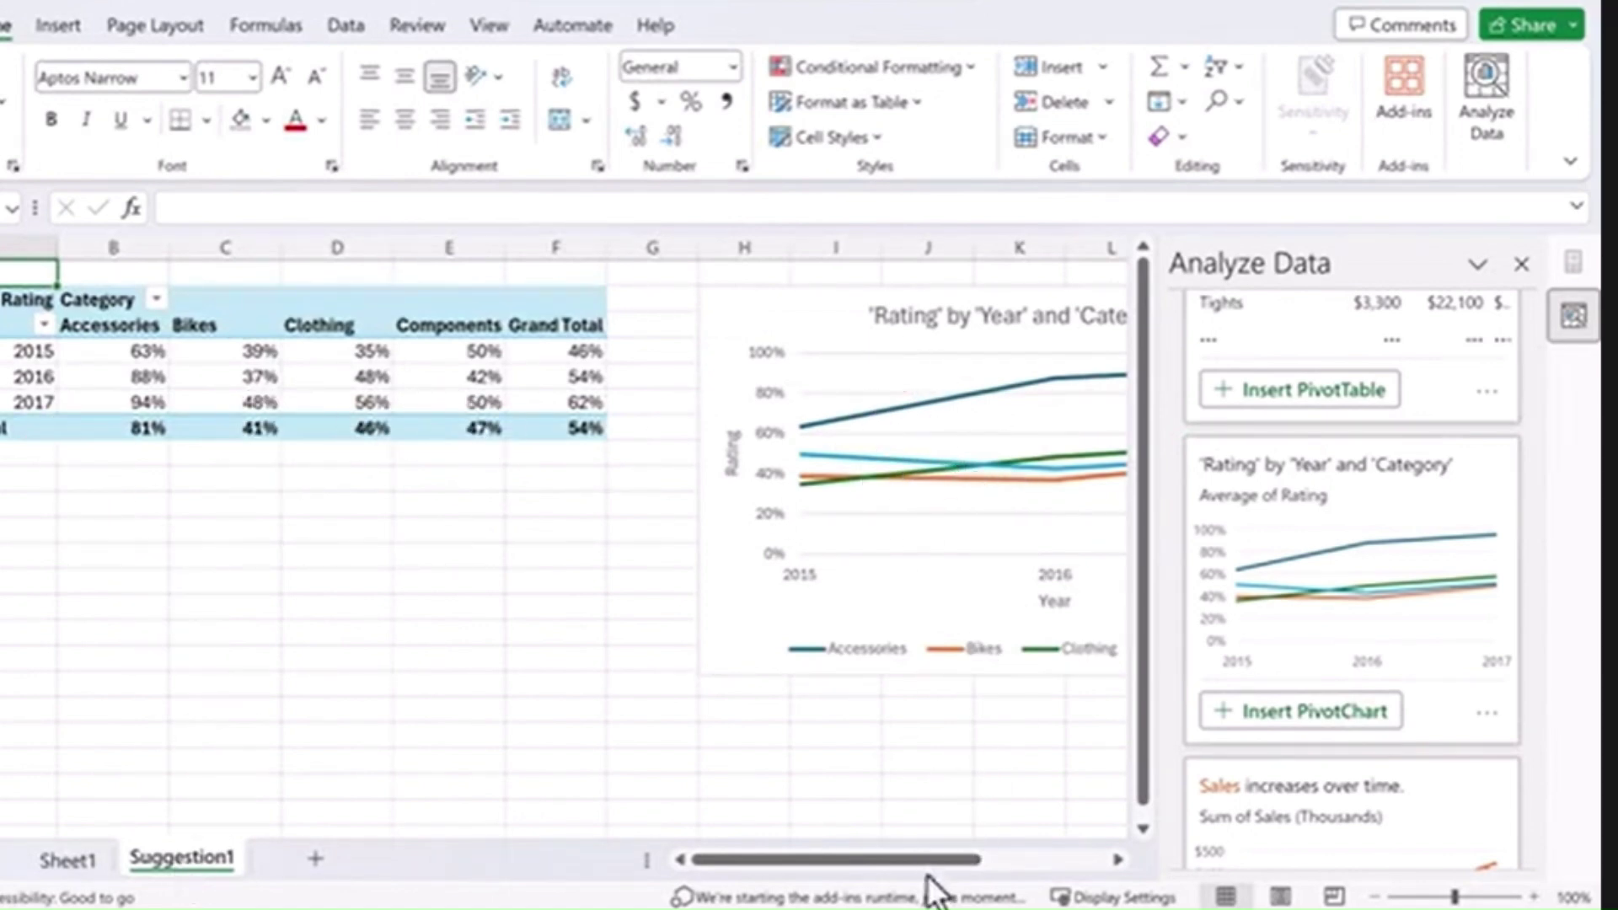
drag(924, 861, 871, 877)
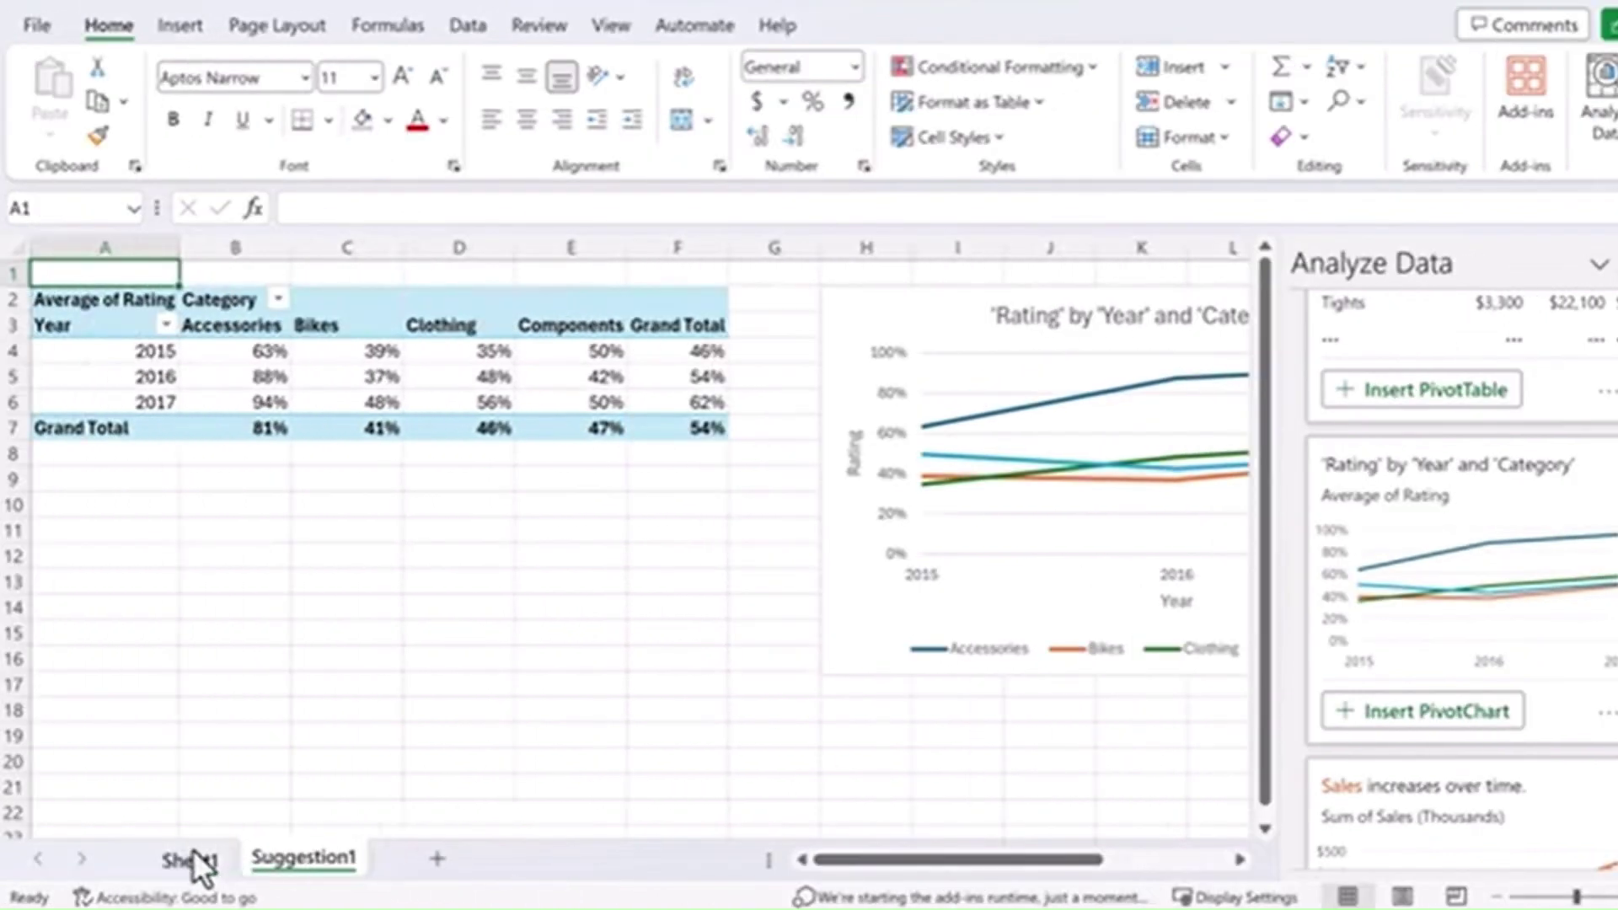
- Return to Sheet1 and try the suggested questions on percentage of total 'Sales' and insights for 'Rating'
click(194, 850)
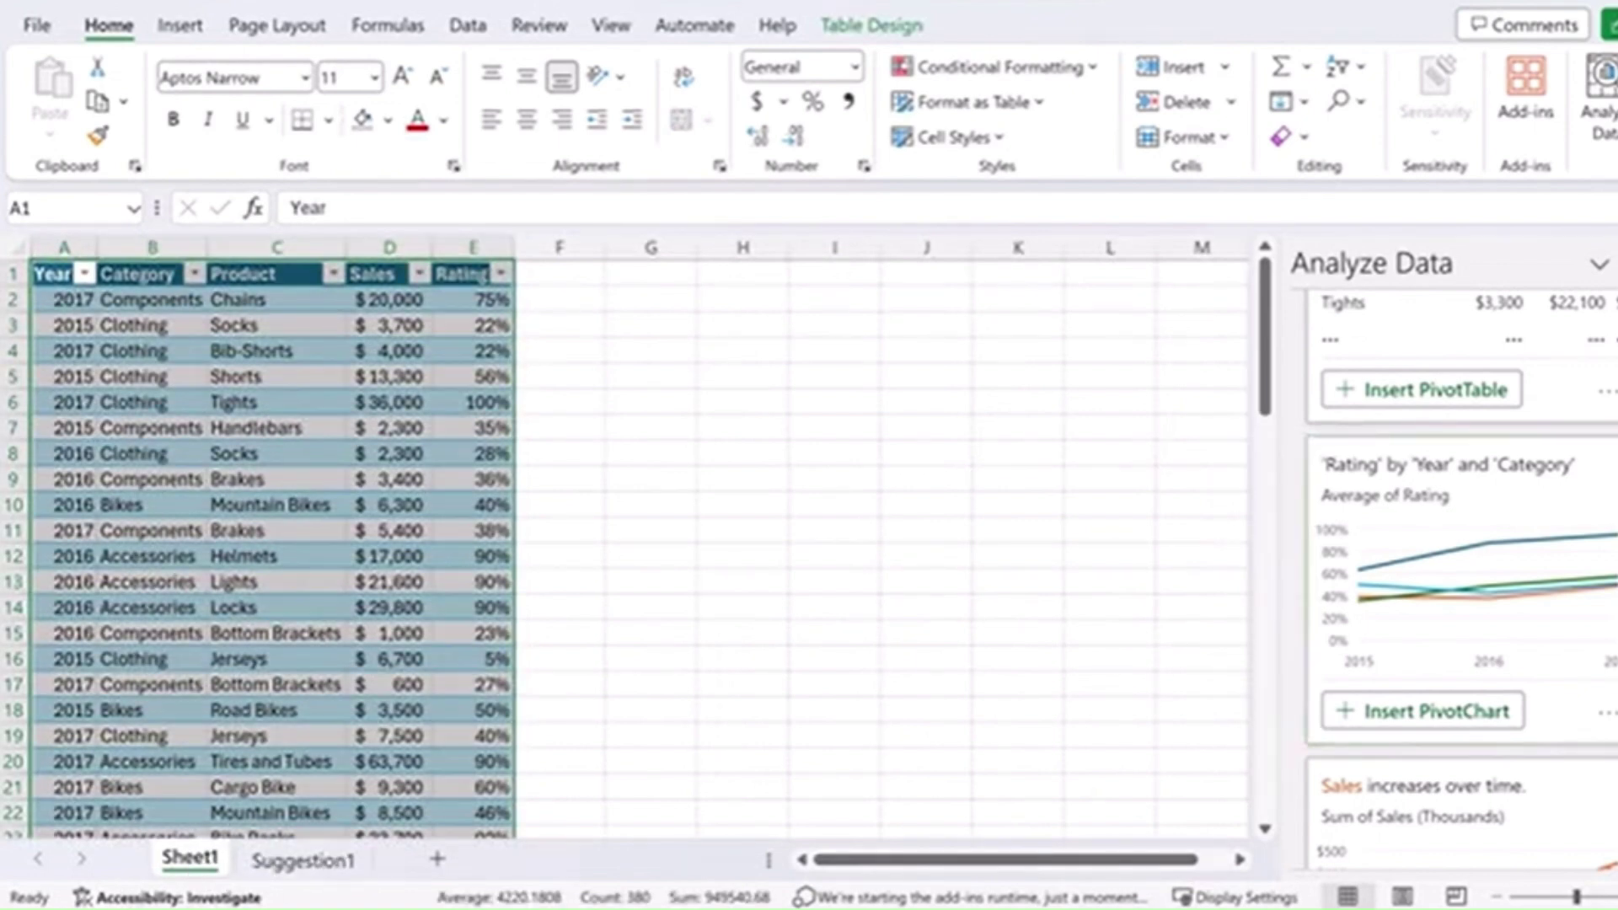
scroll(1461, 573, up, 5)
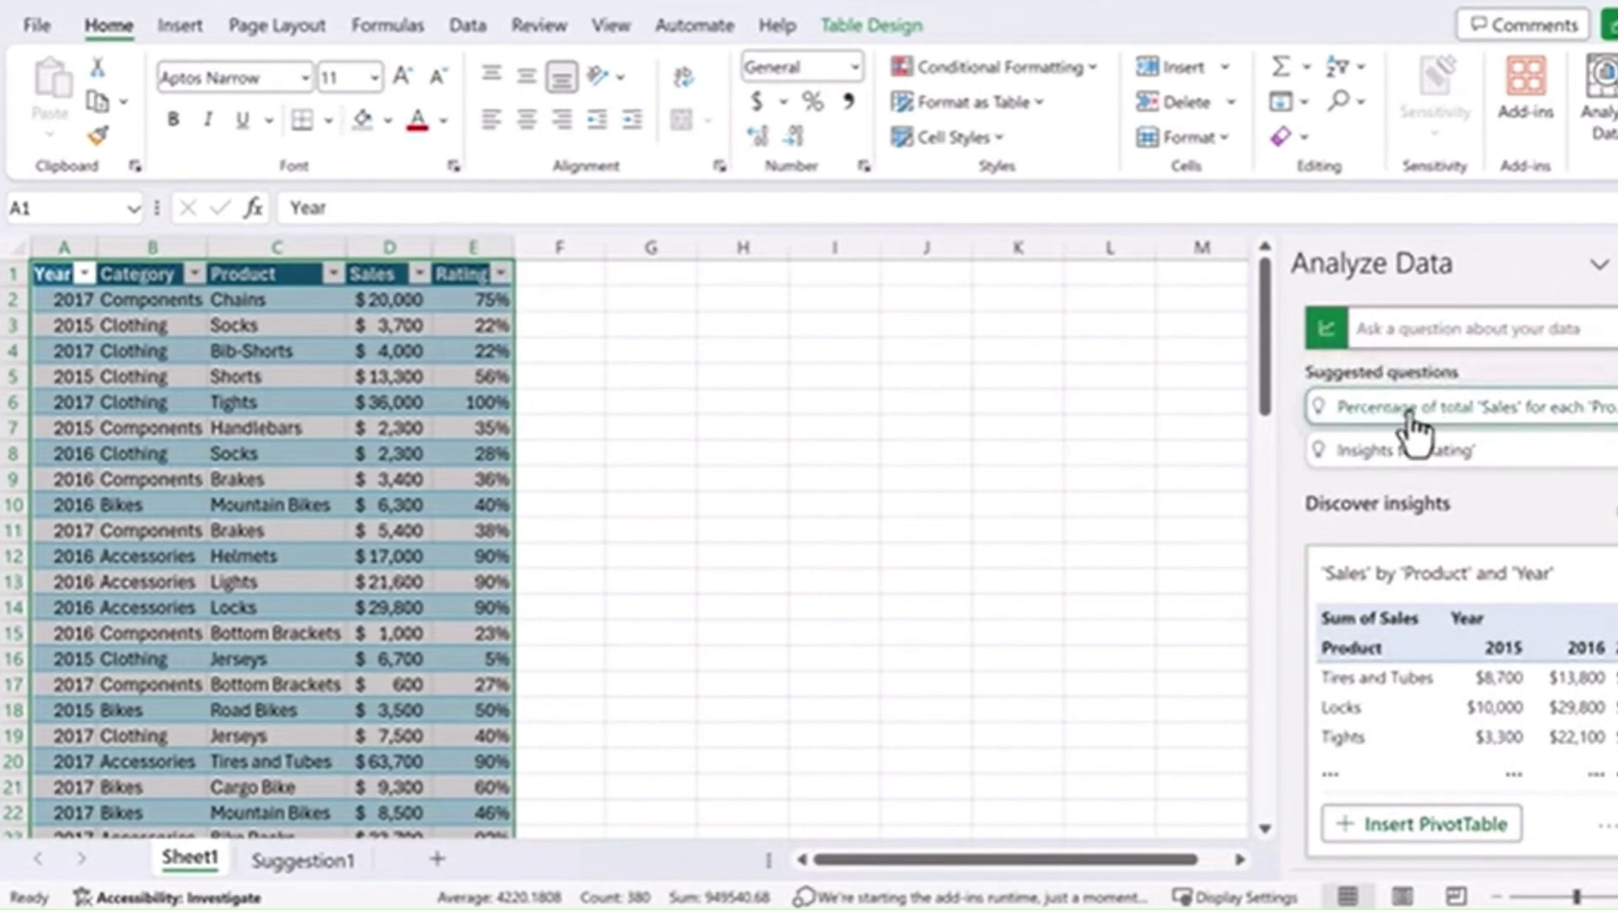
click(1567, 412)
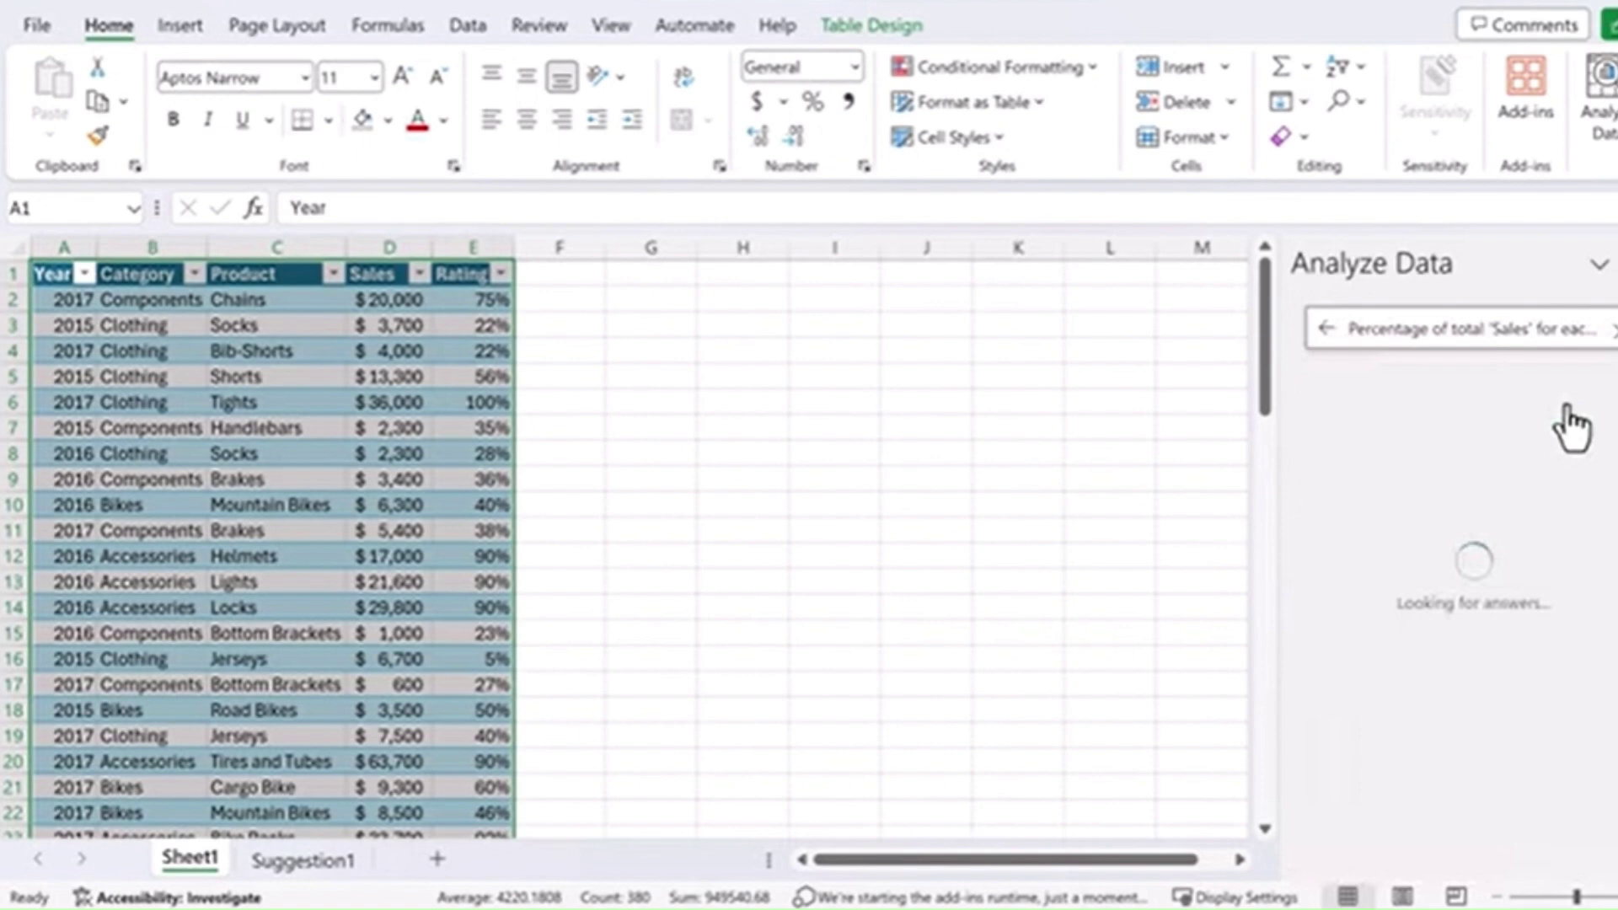
click(1329, 331)
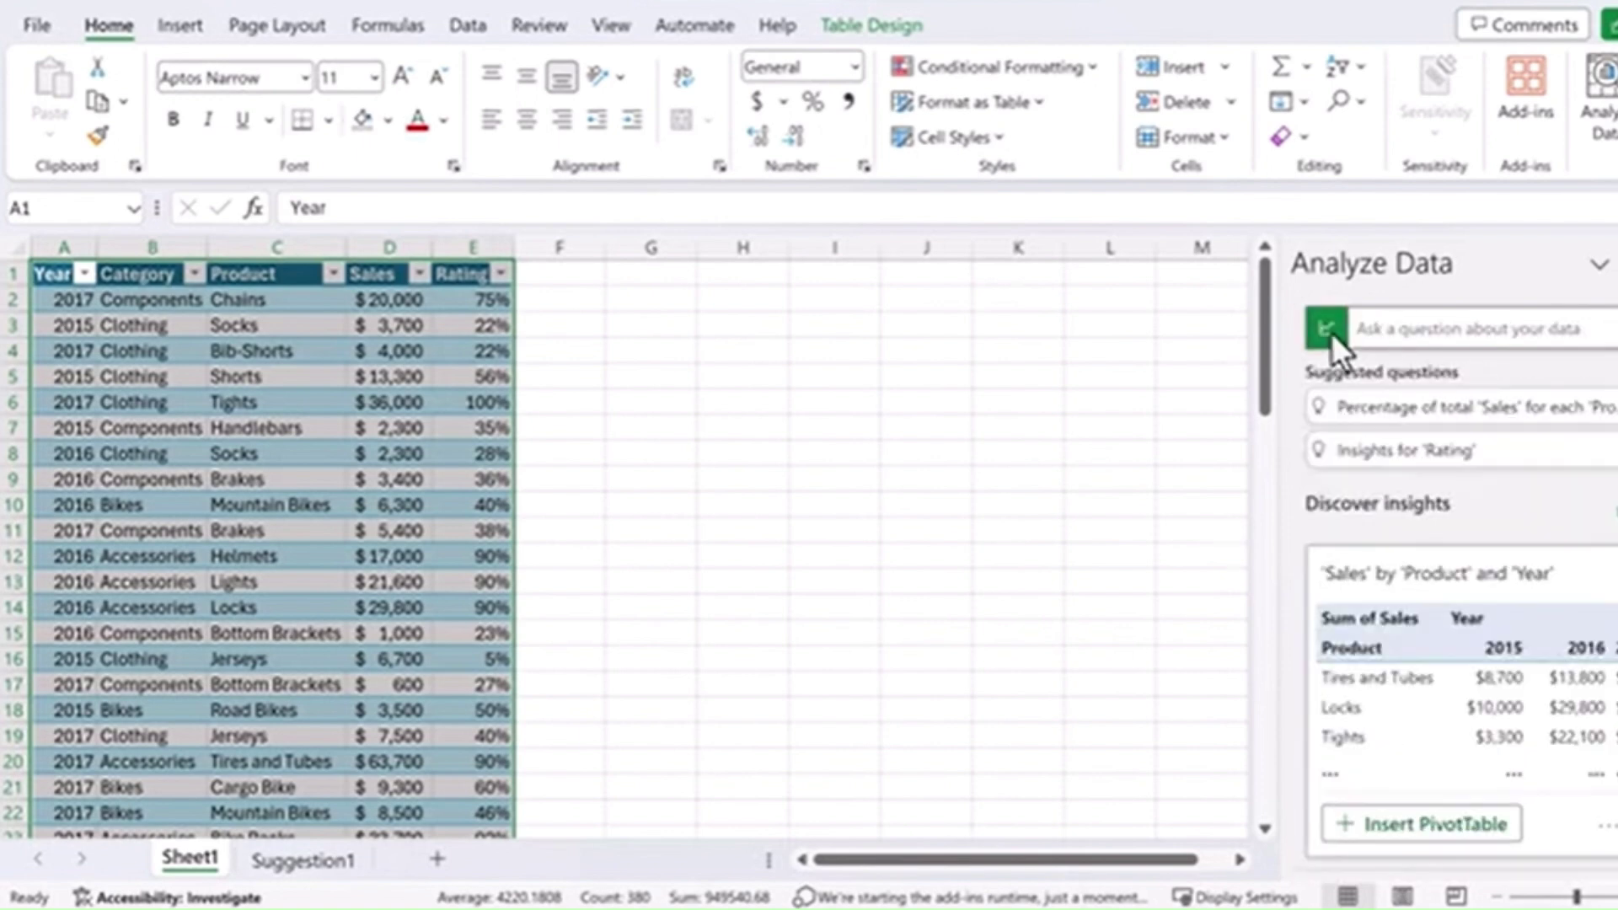
click(1451, 462)
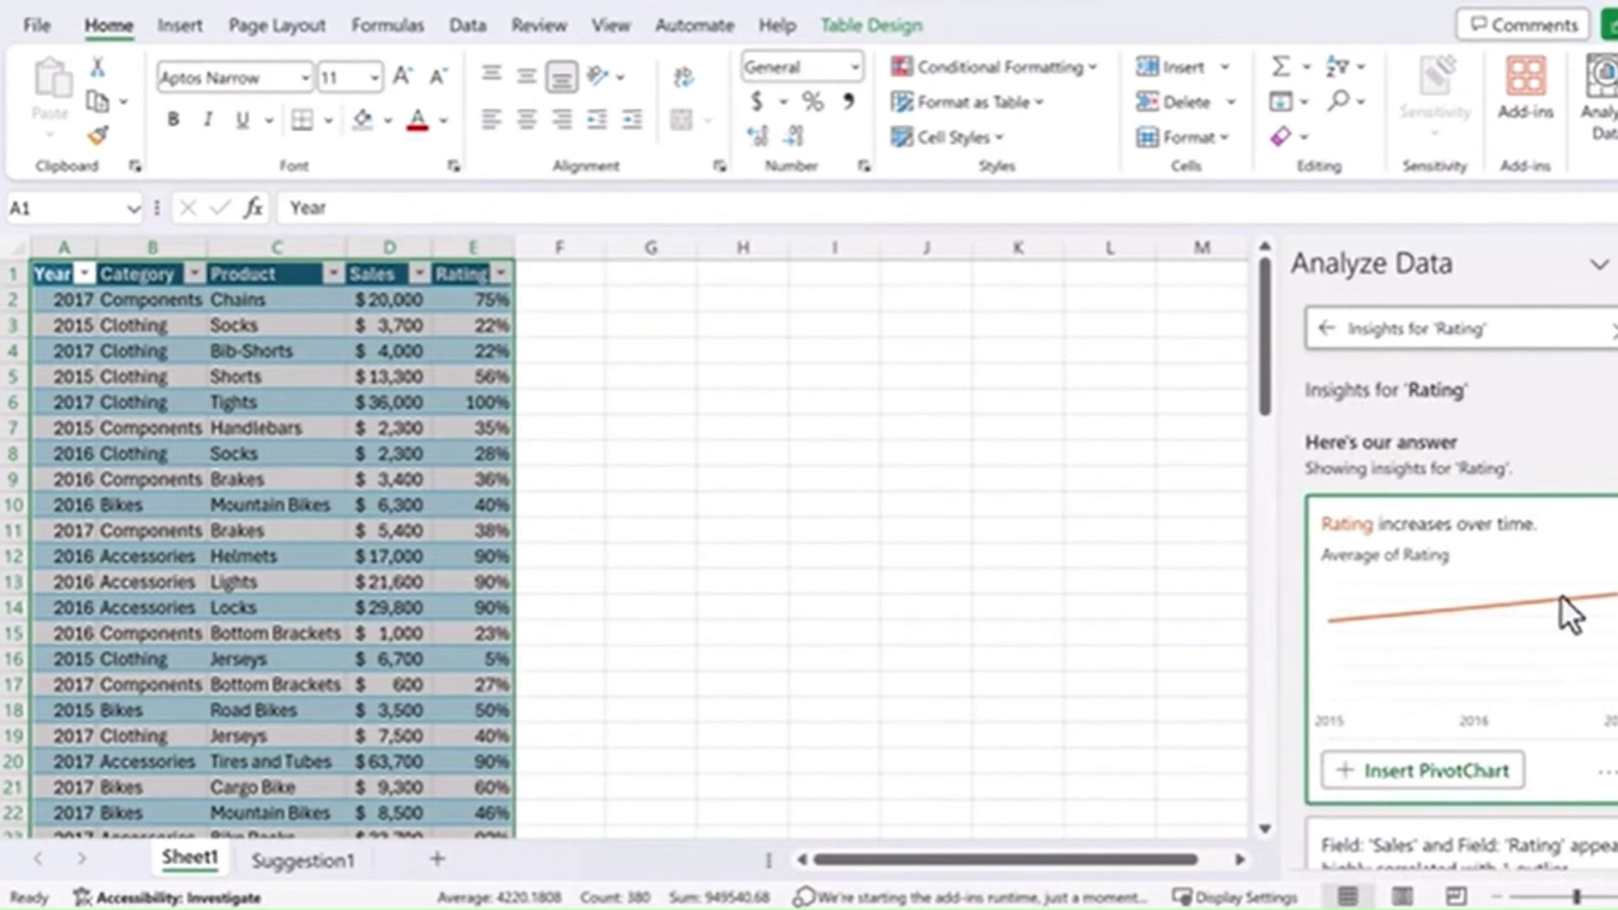
- Ask Analyze Data for "total sales by category for ratings over 30%" and review the answer
click(1550, 331)
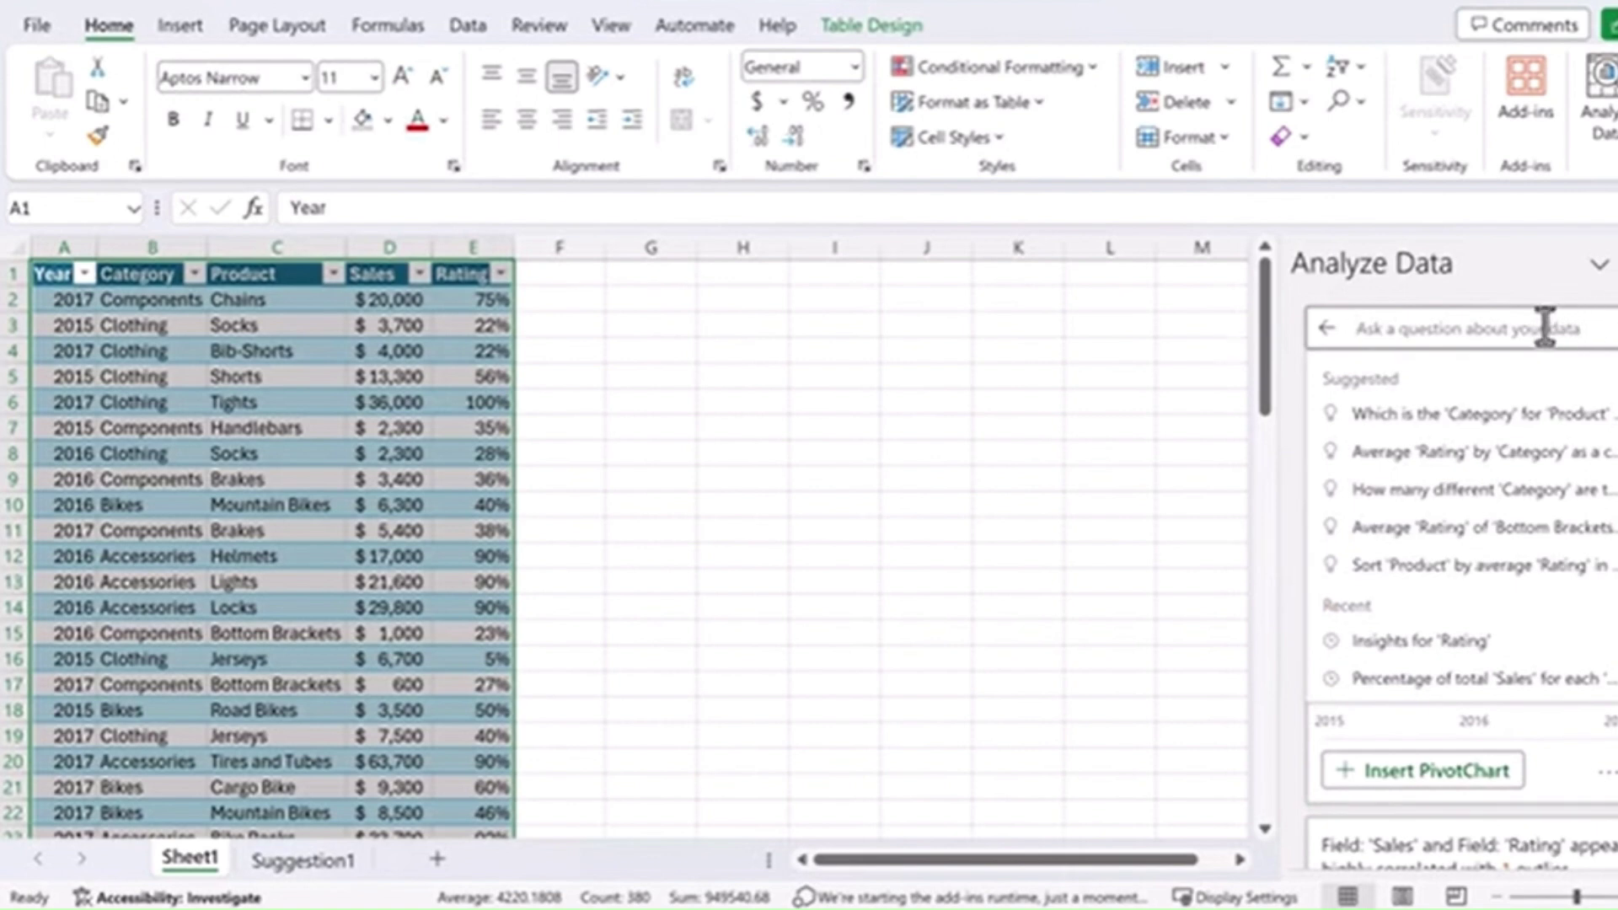
text(tot)
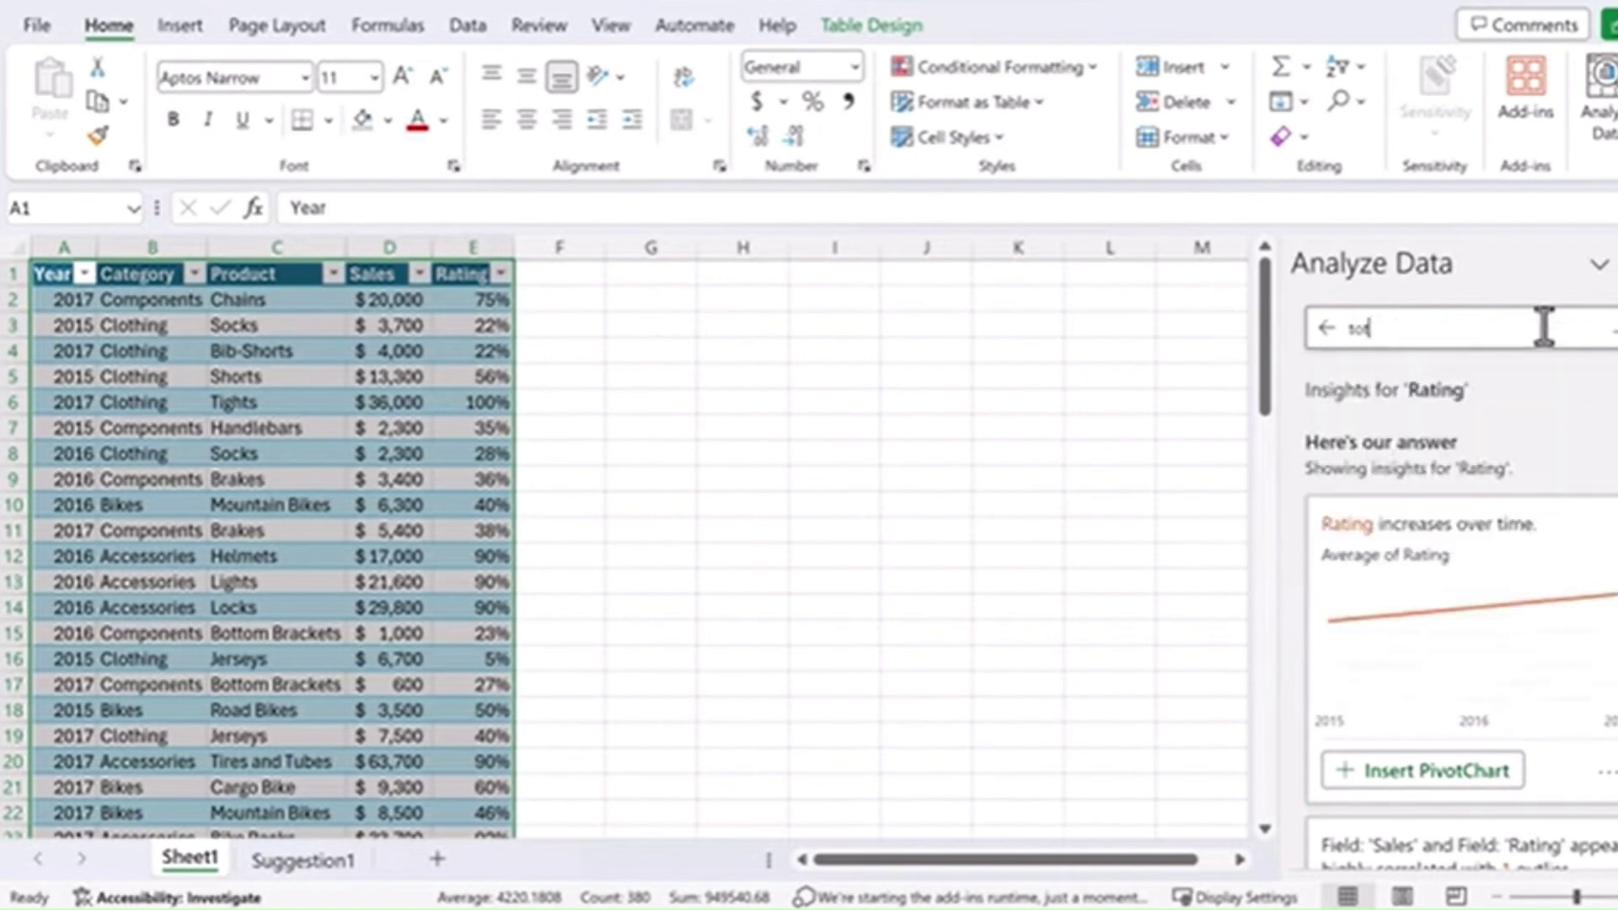
text(al sales by category for)
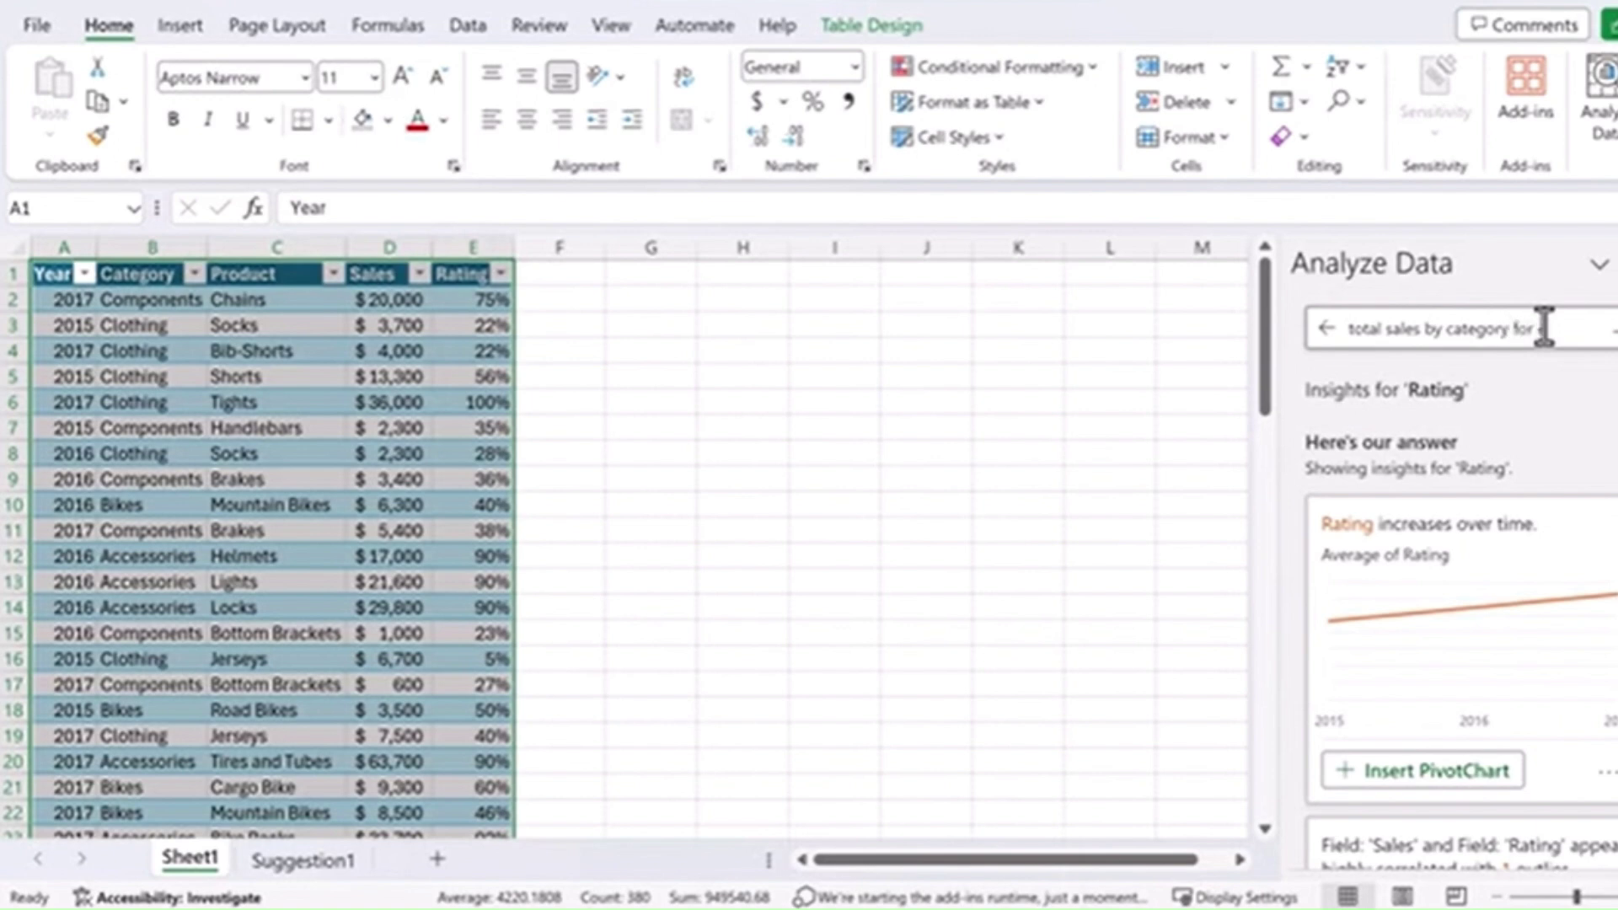
text( ratings over)
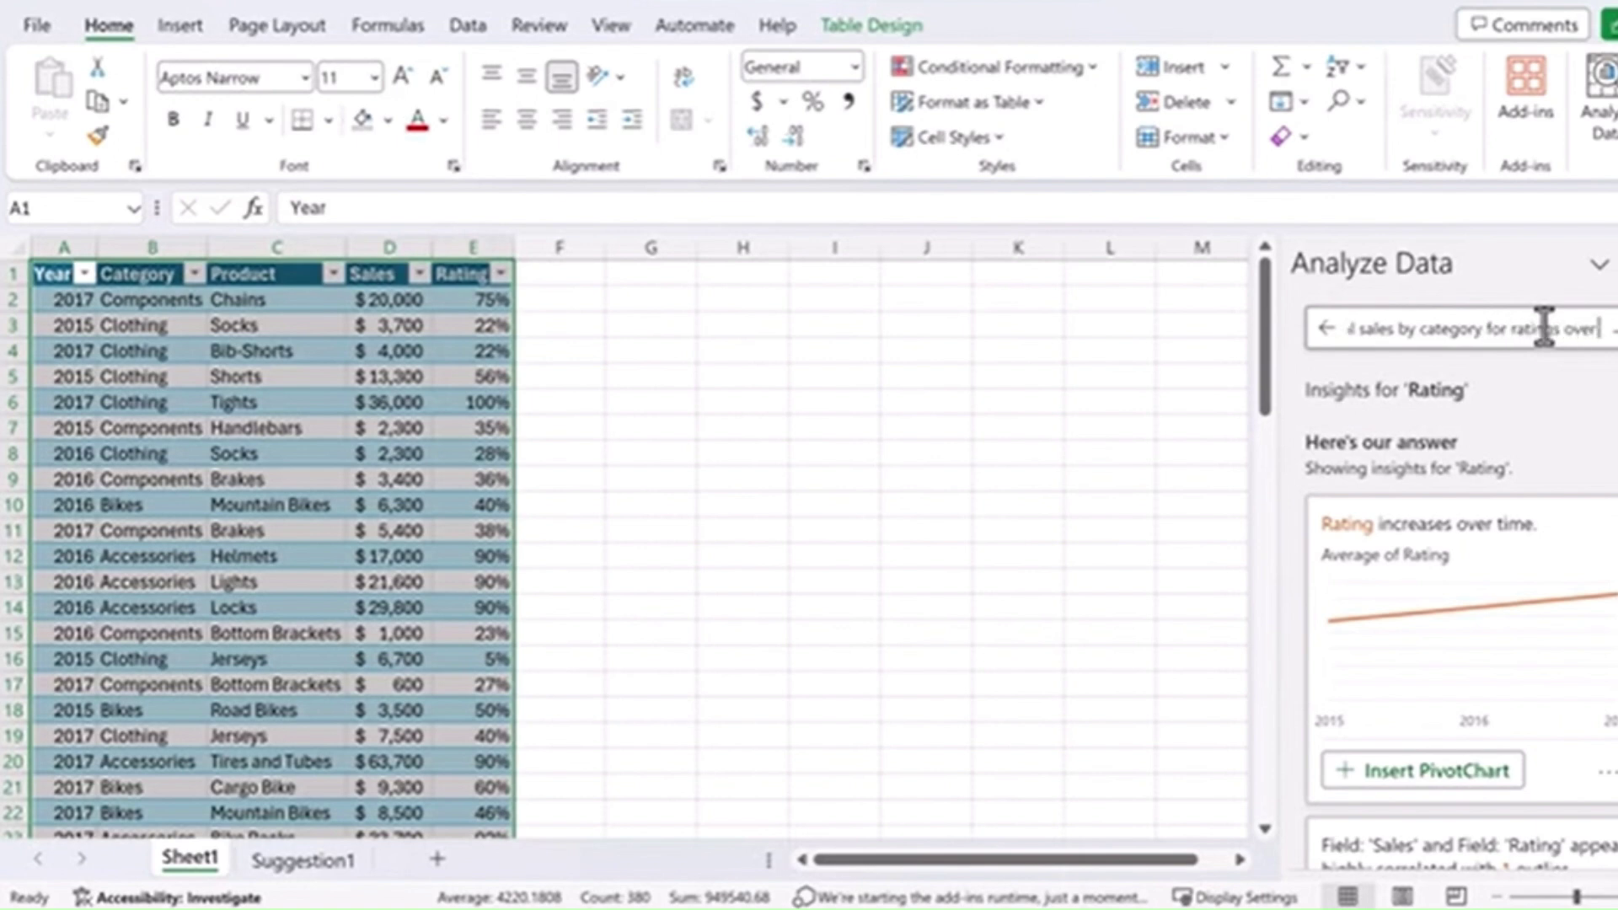
text( 30%)
key(Return)
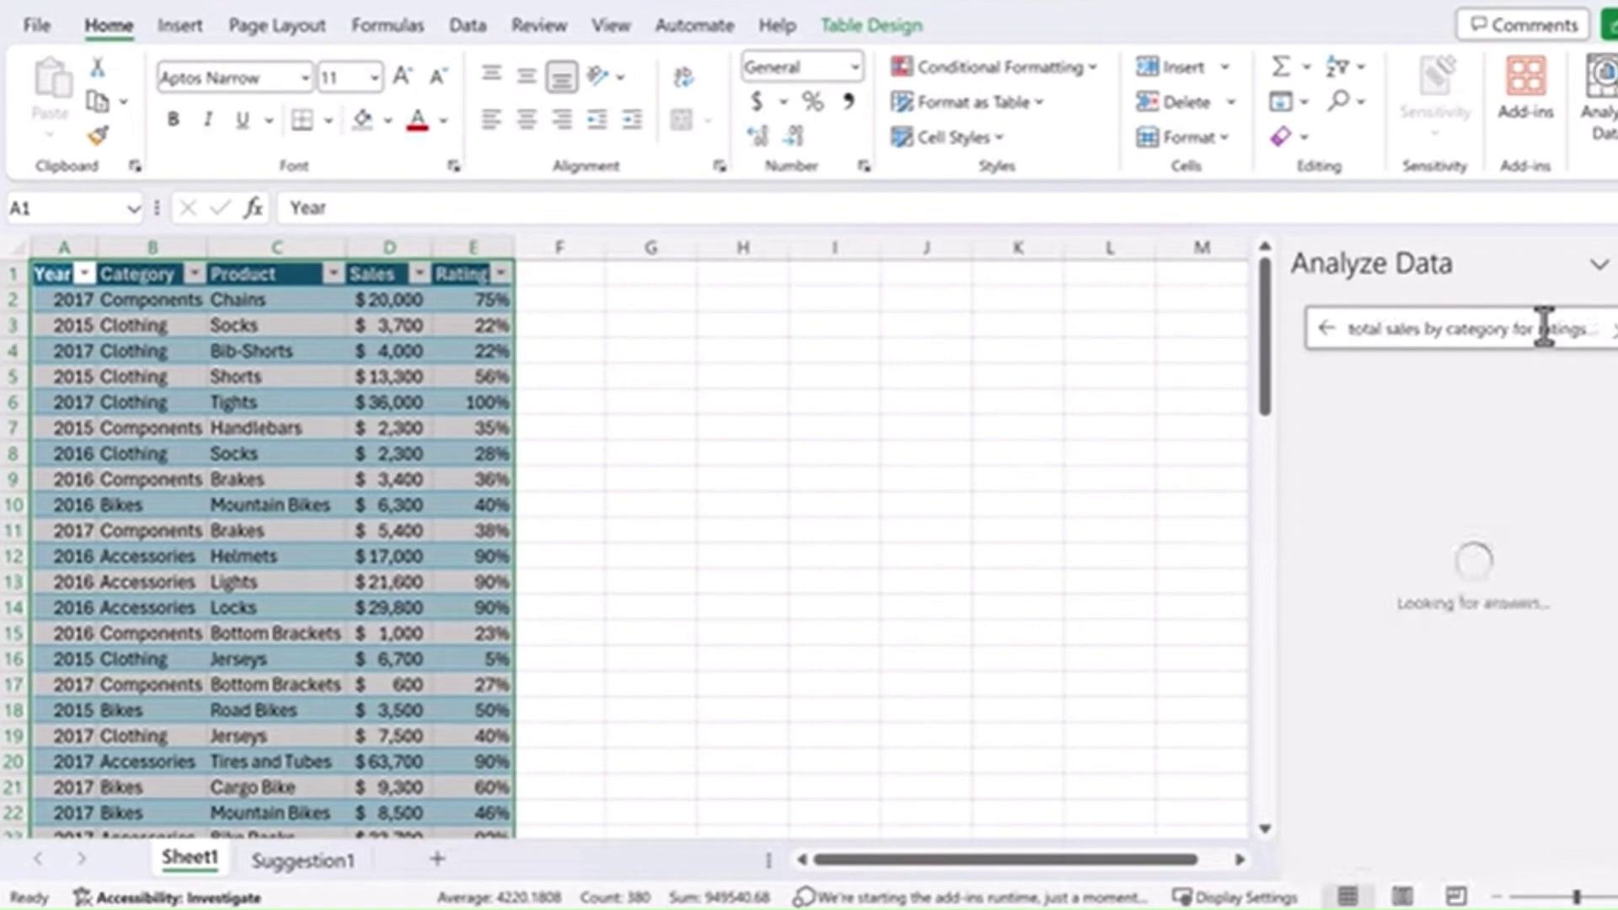
scroll(1495, 445, down, 4)
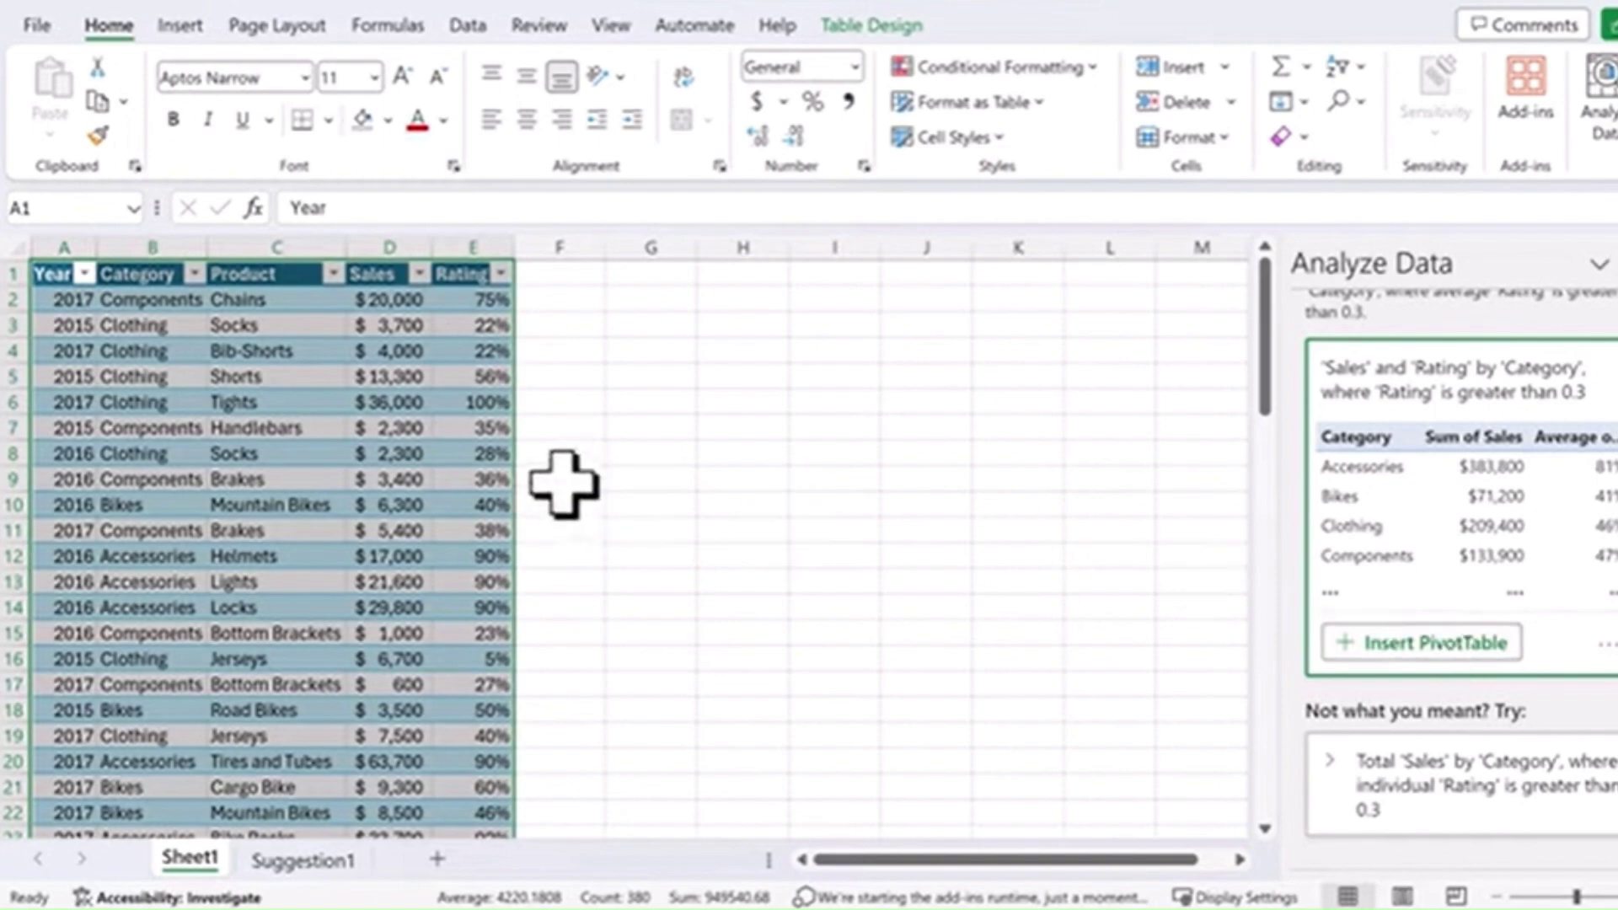
click(240, 455)
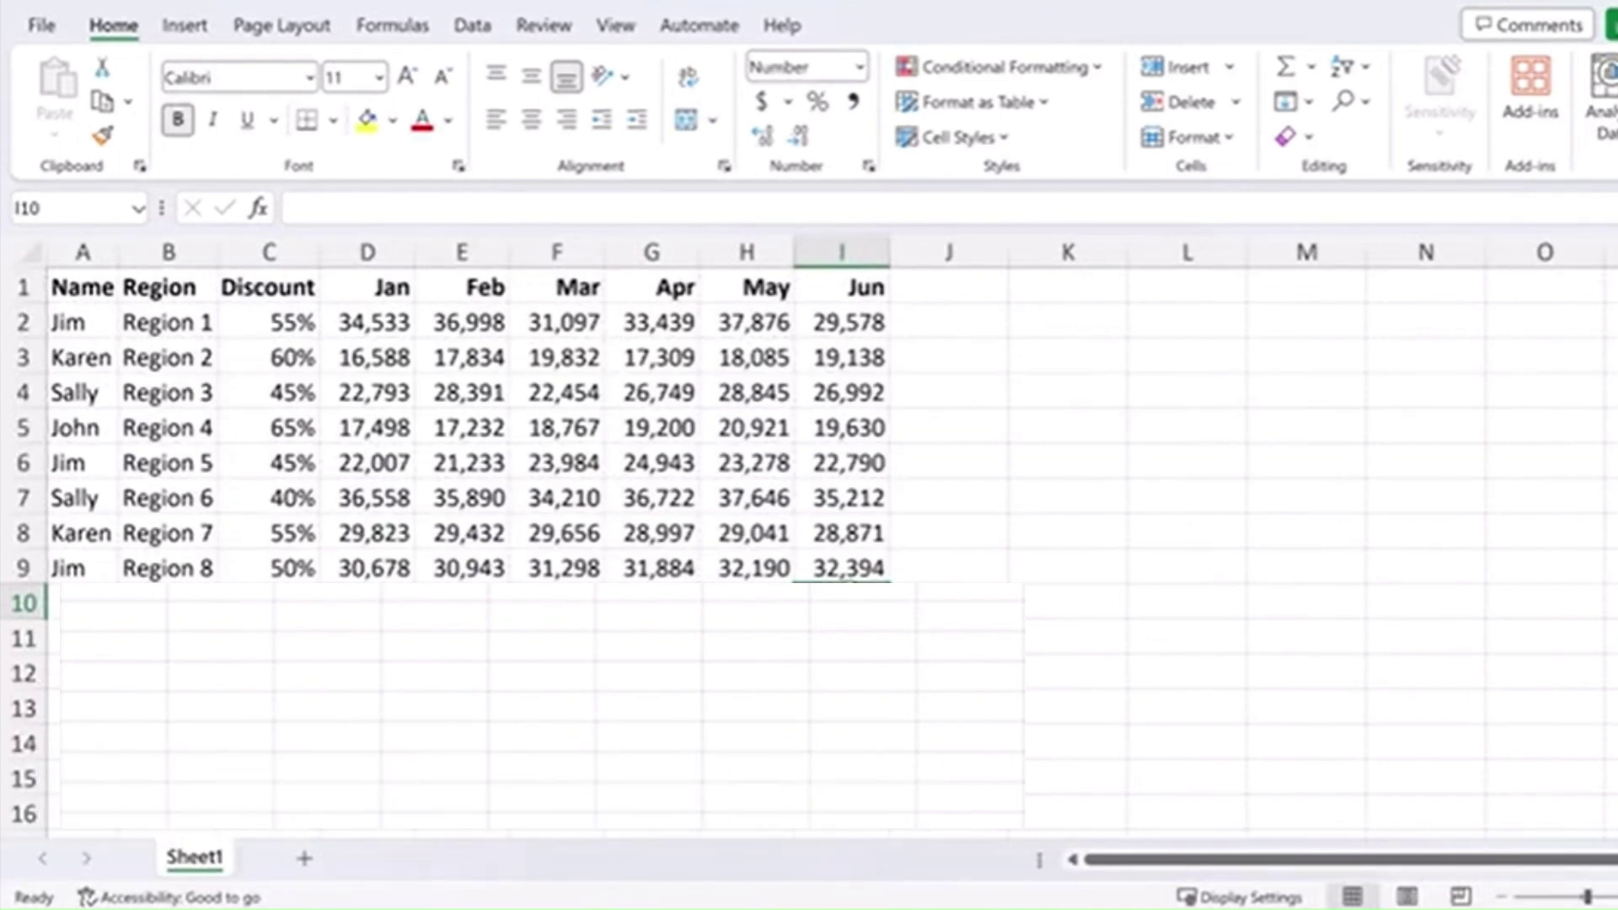
- Preview Quick Analysis formatting, charts, totals, tables and sparklines for the monthly figures in D2:I9, and clear the formatting
drag(388, 327, 836, 570)
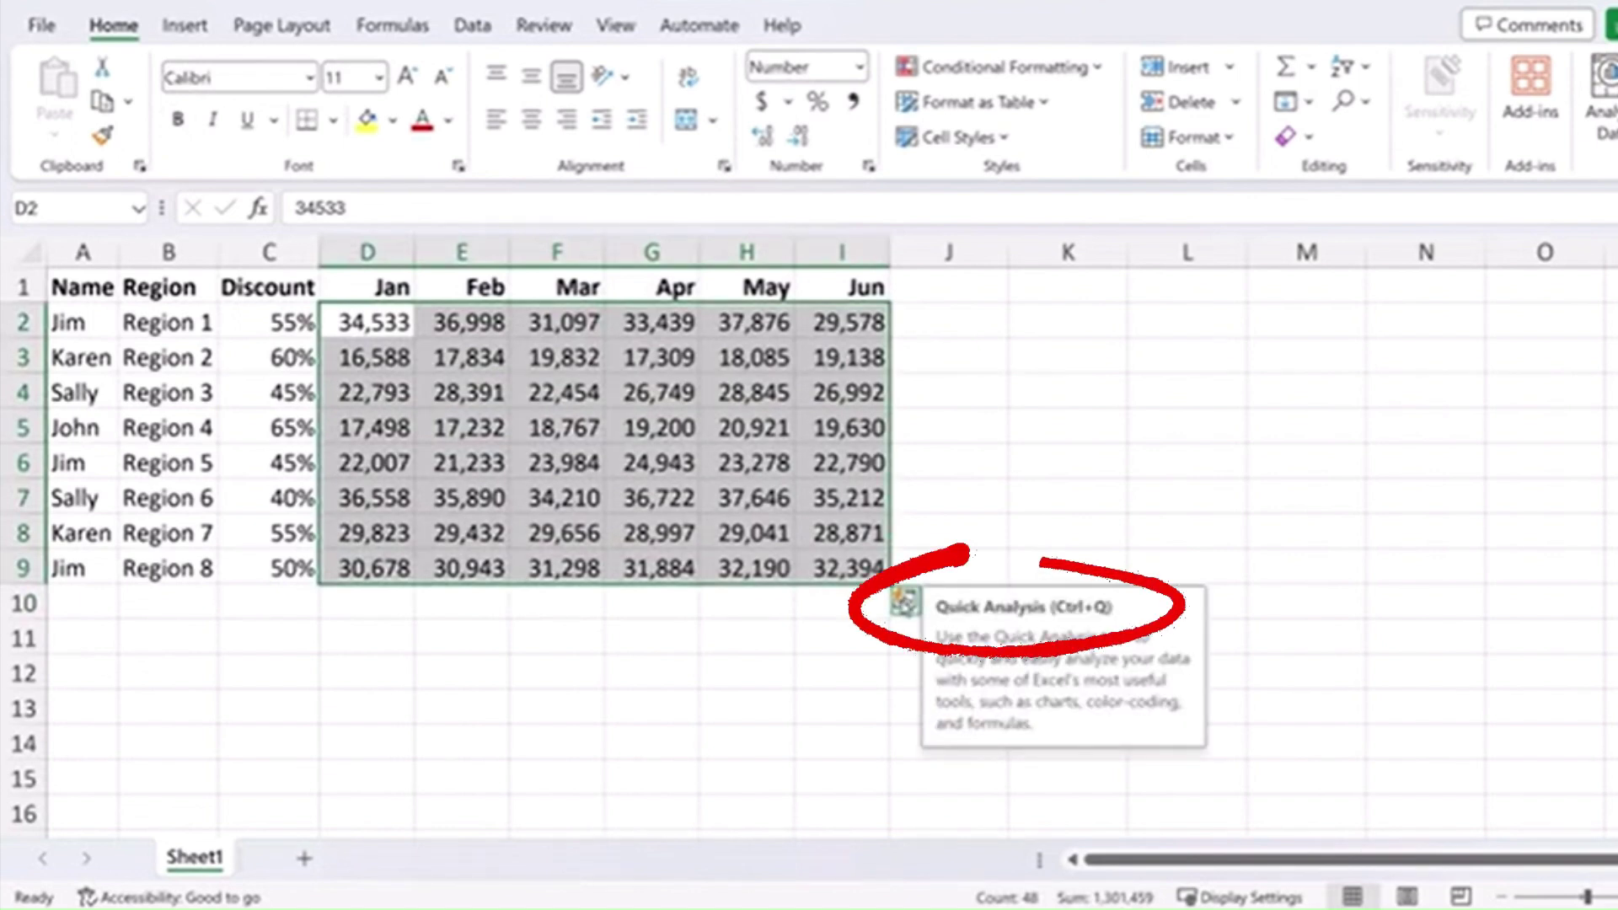
click(904, 602)
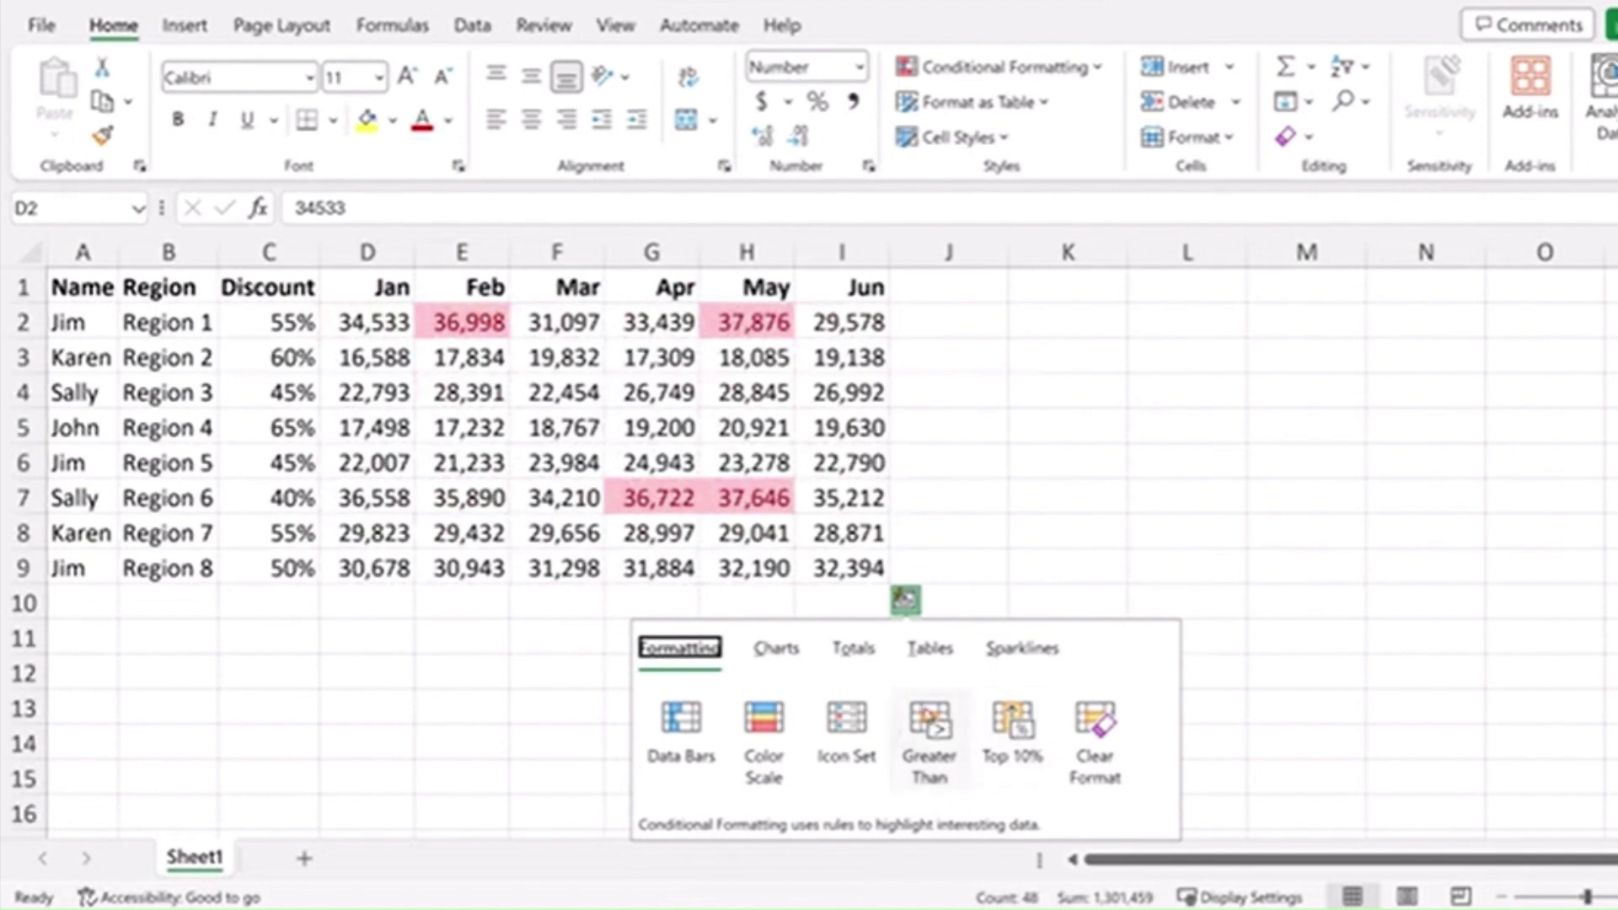
click(780, 649)
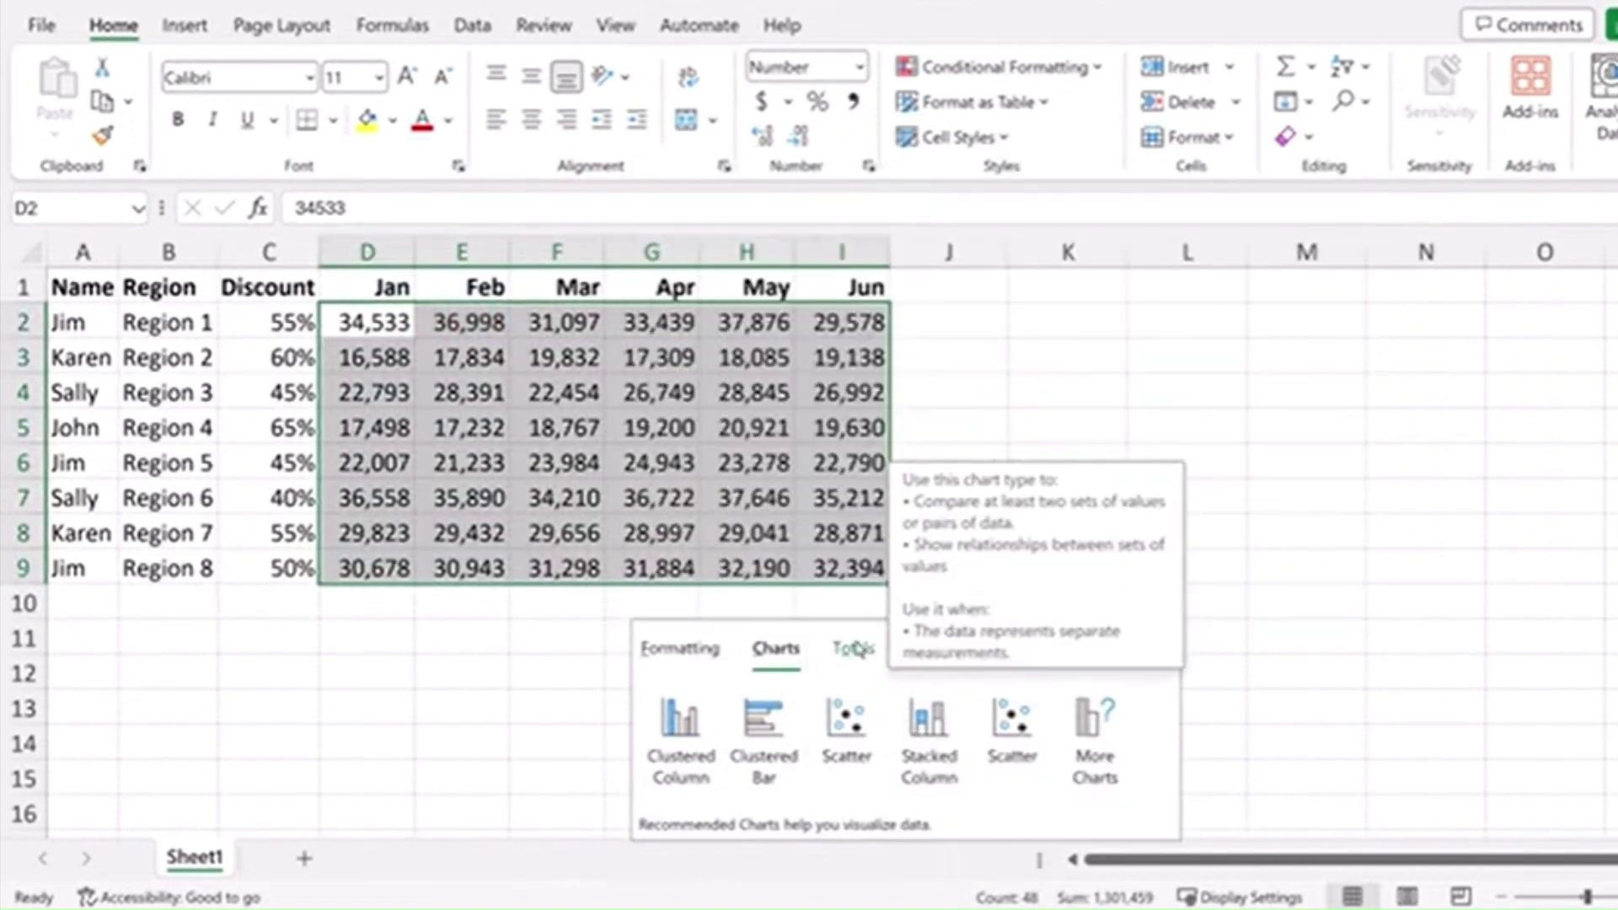
click(853, 647)
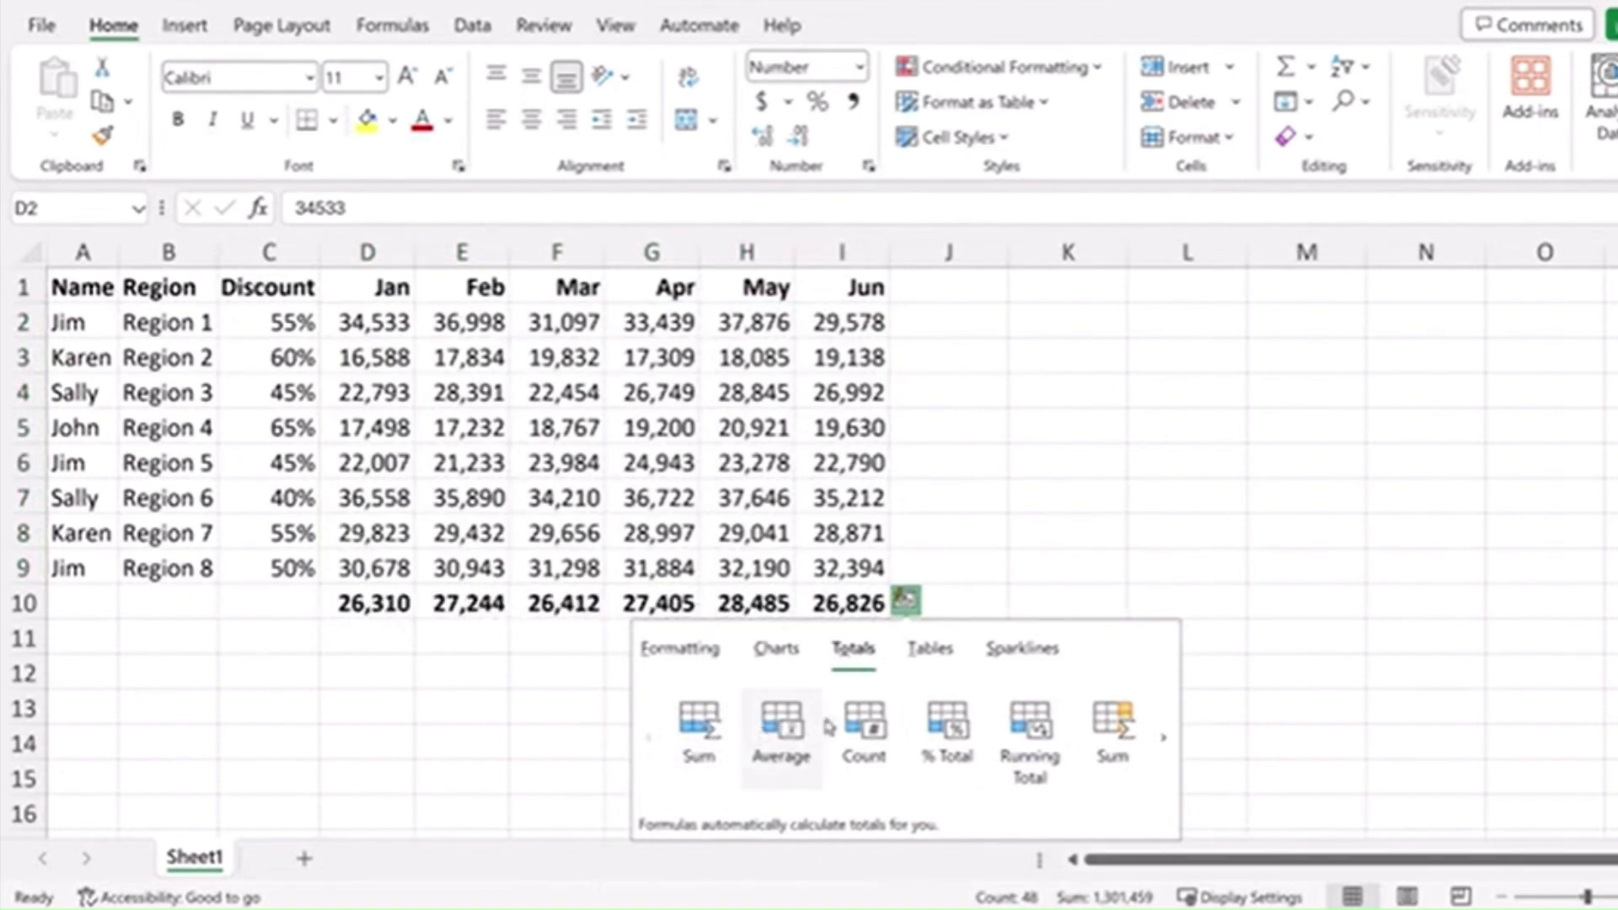
click(933, 655)
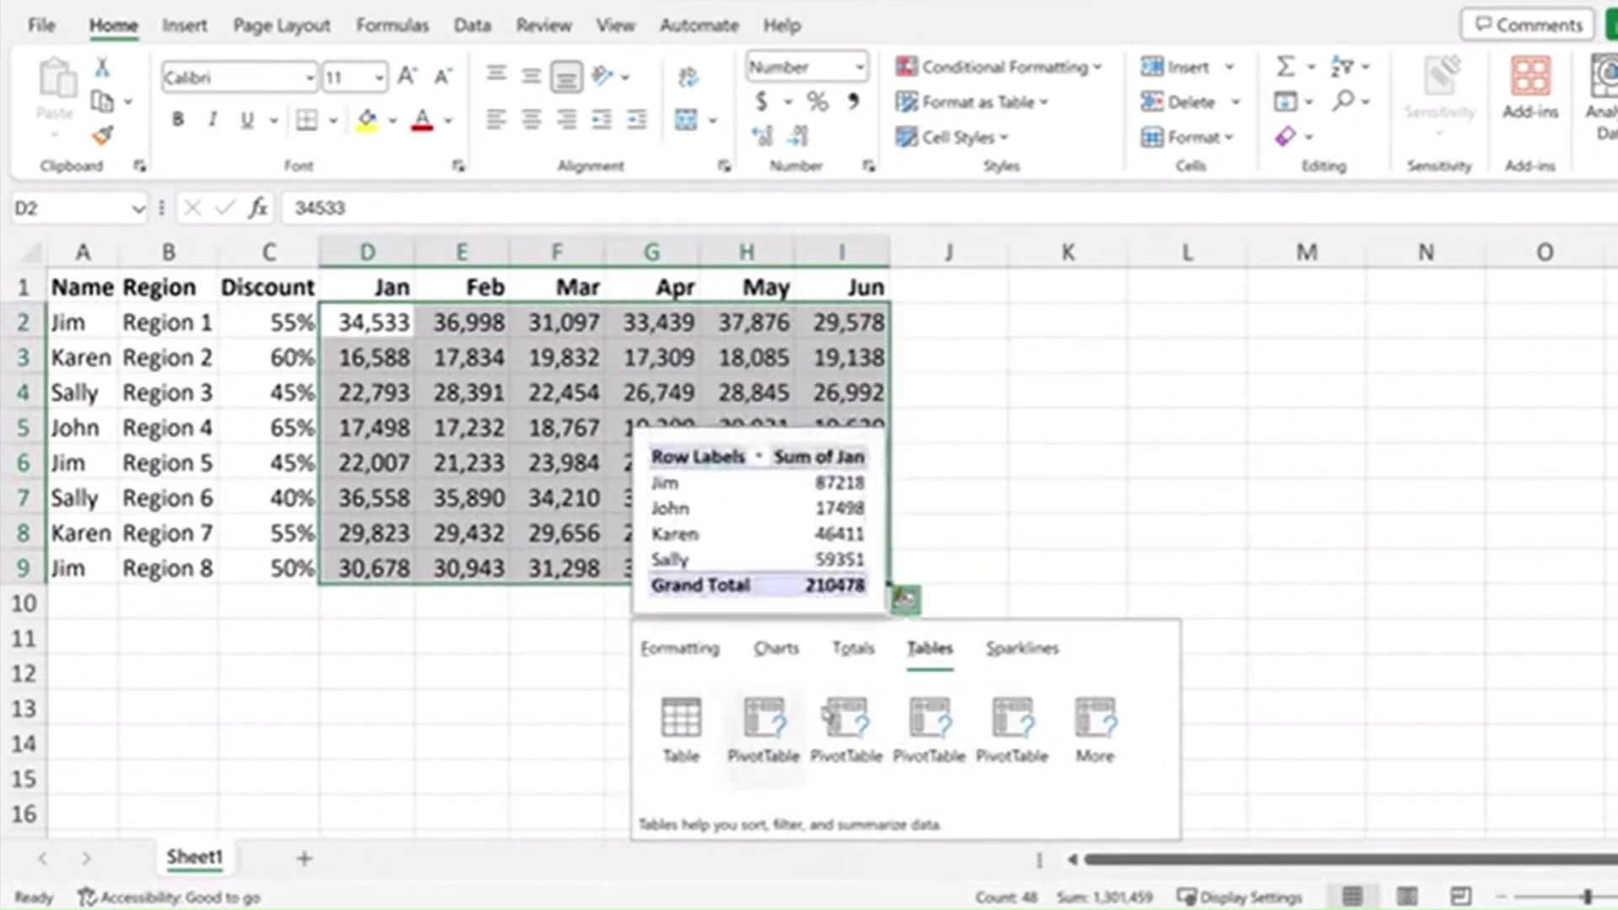
click(1022, 653)
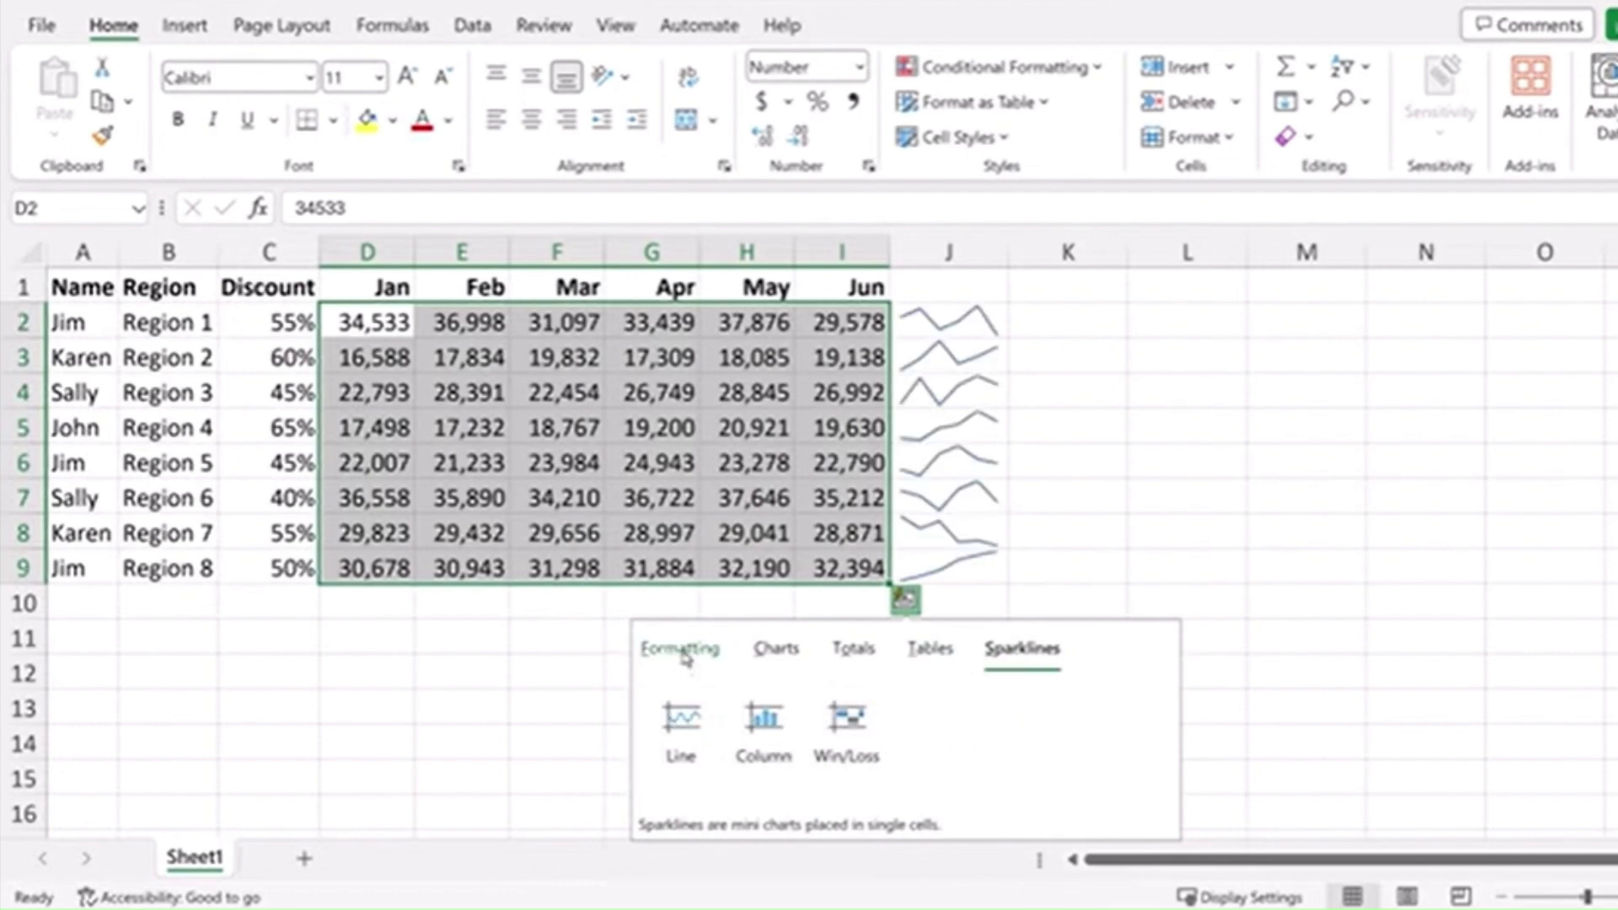
click(714, 664)
click(1097, 725)
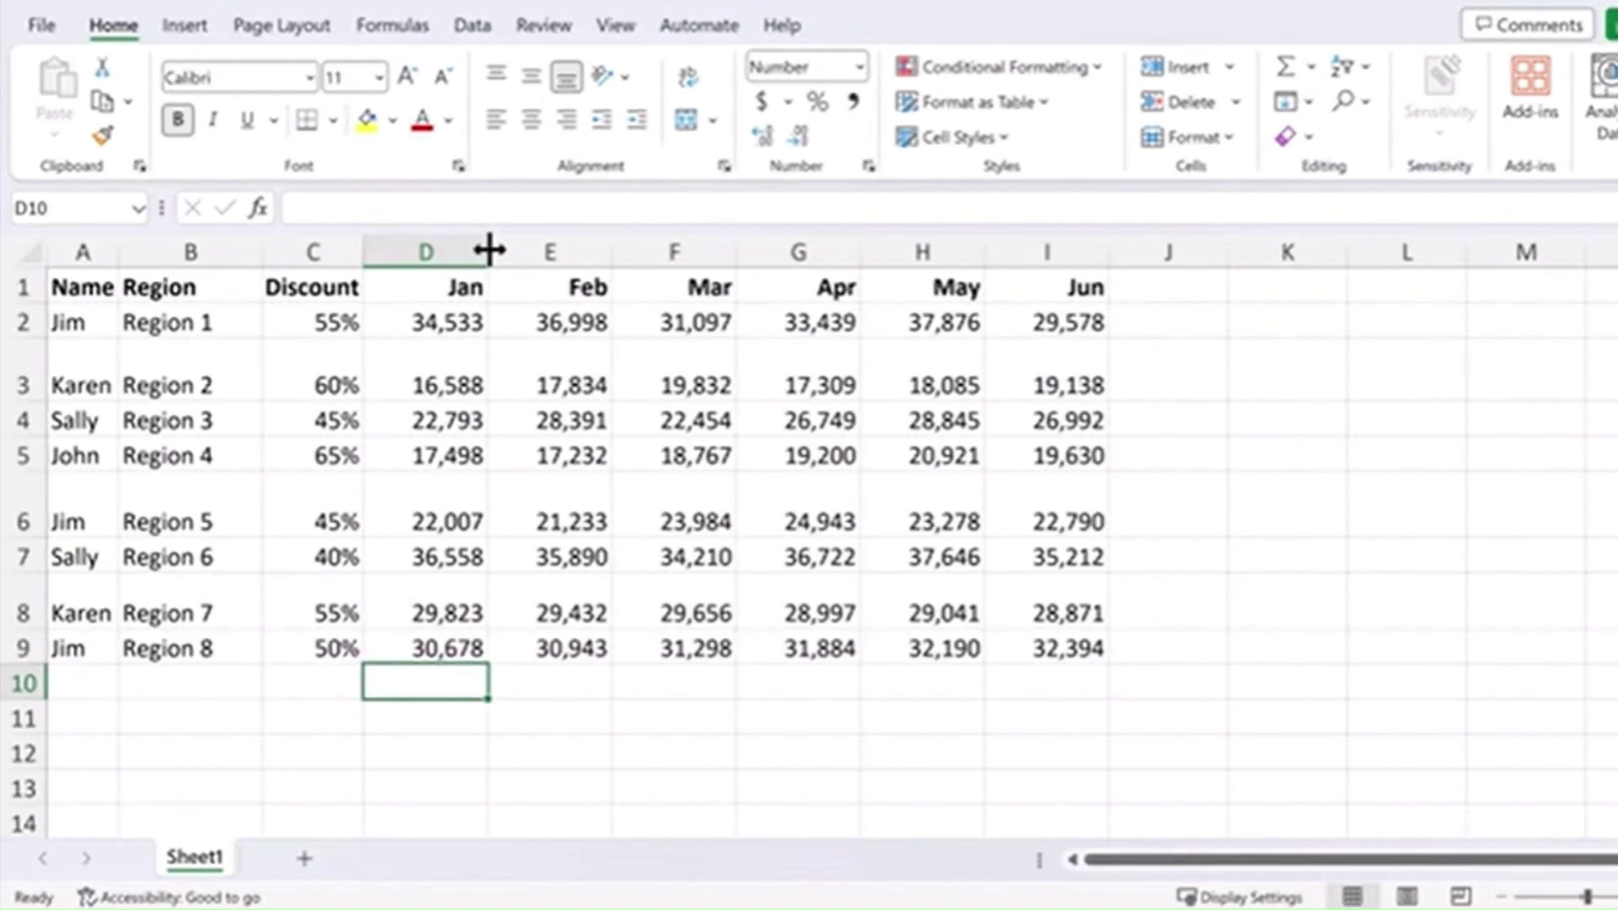
- AutoFit the width of column D and the height of row 3, and fit all columns across the whole sheet
double_click(488, 249)
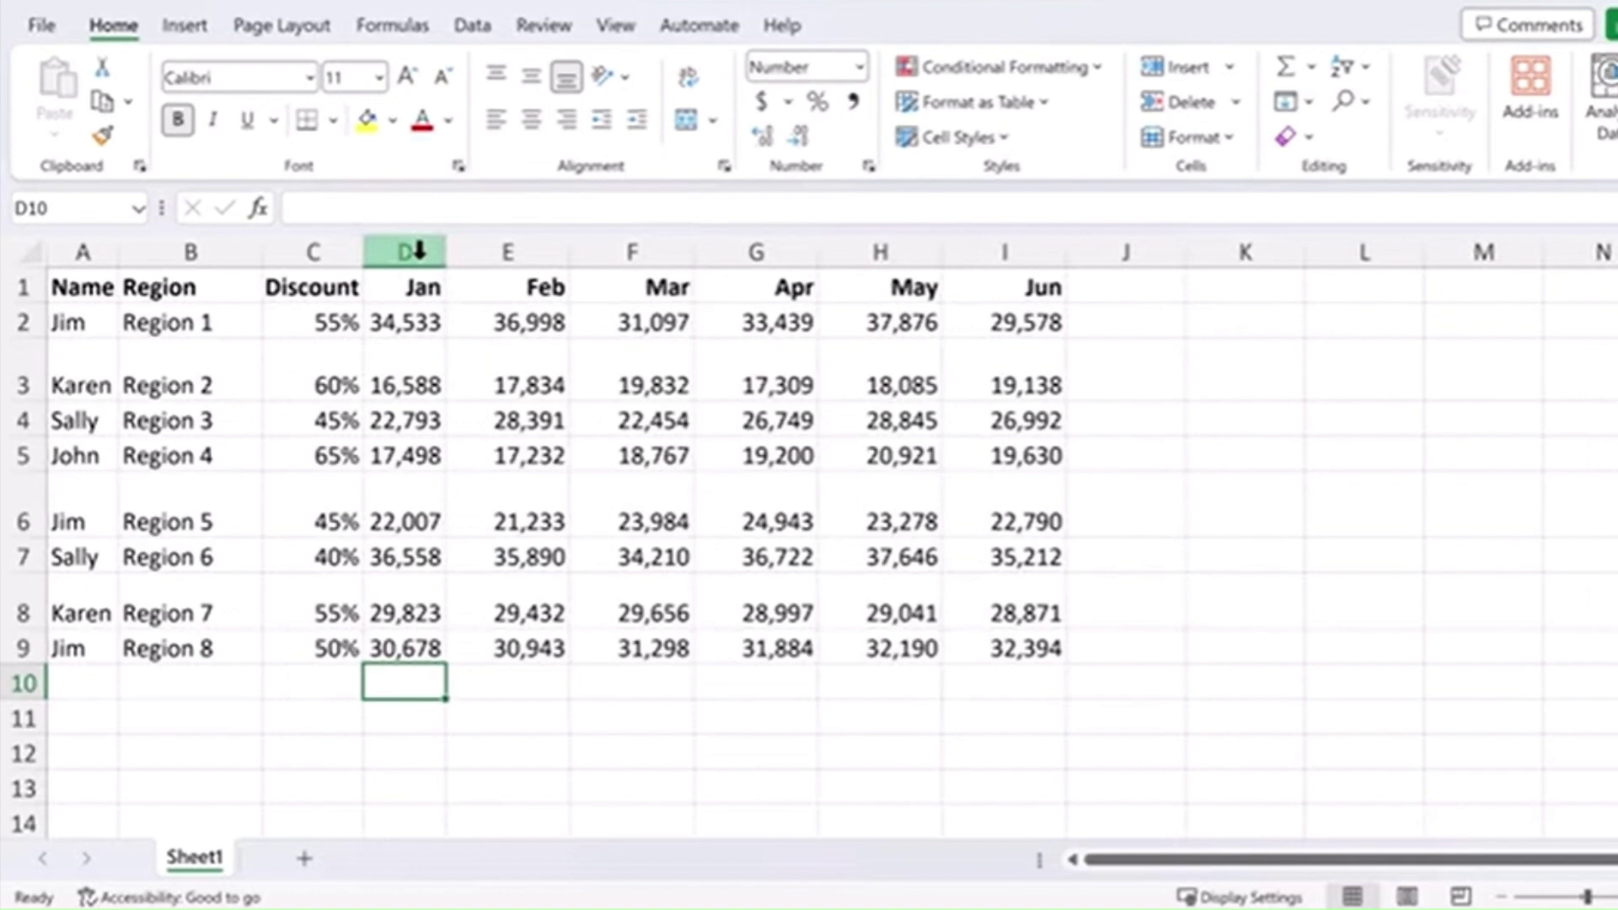
double_click(41, 401)
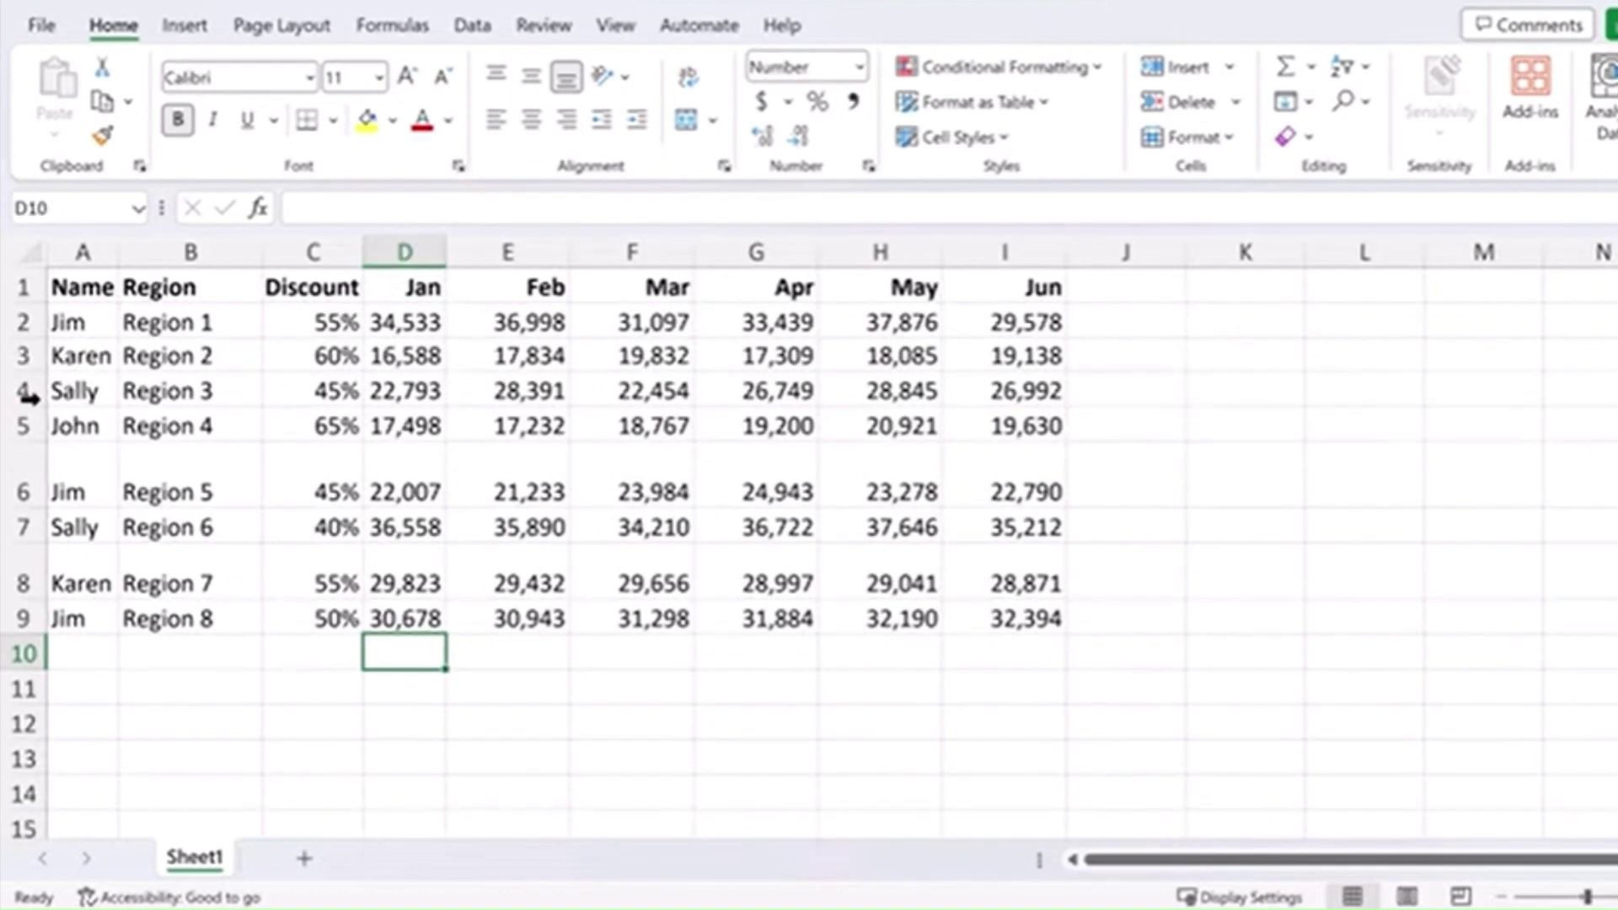
click(37, 251)
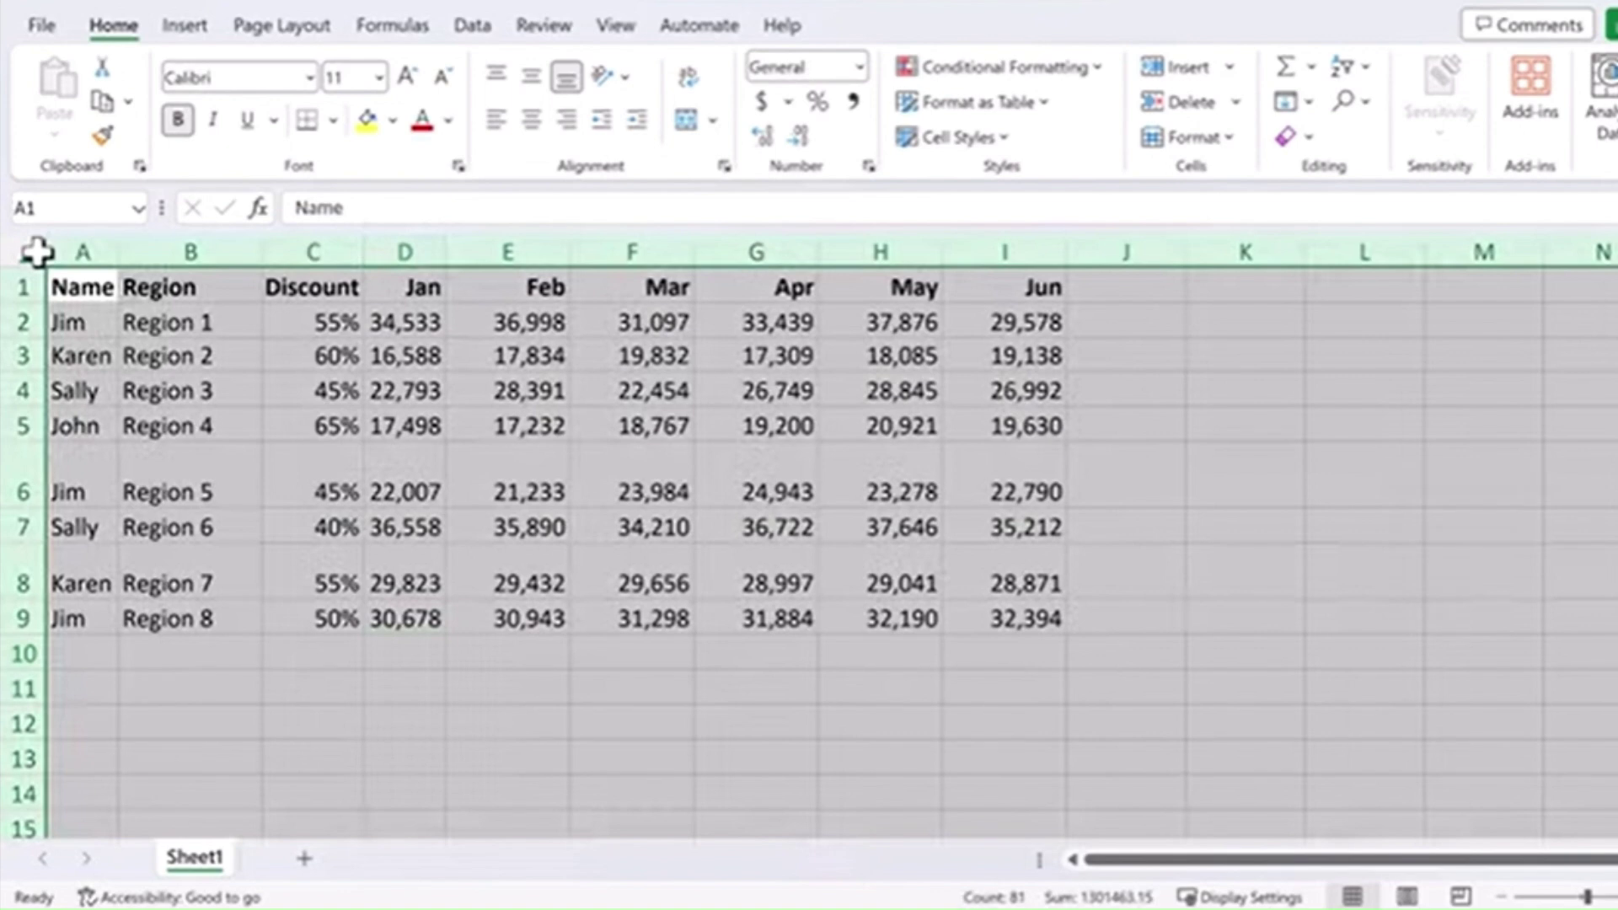
double_click(119, 247)
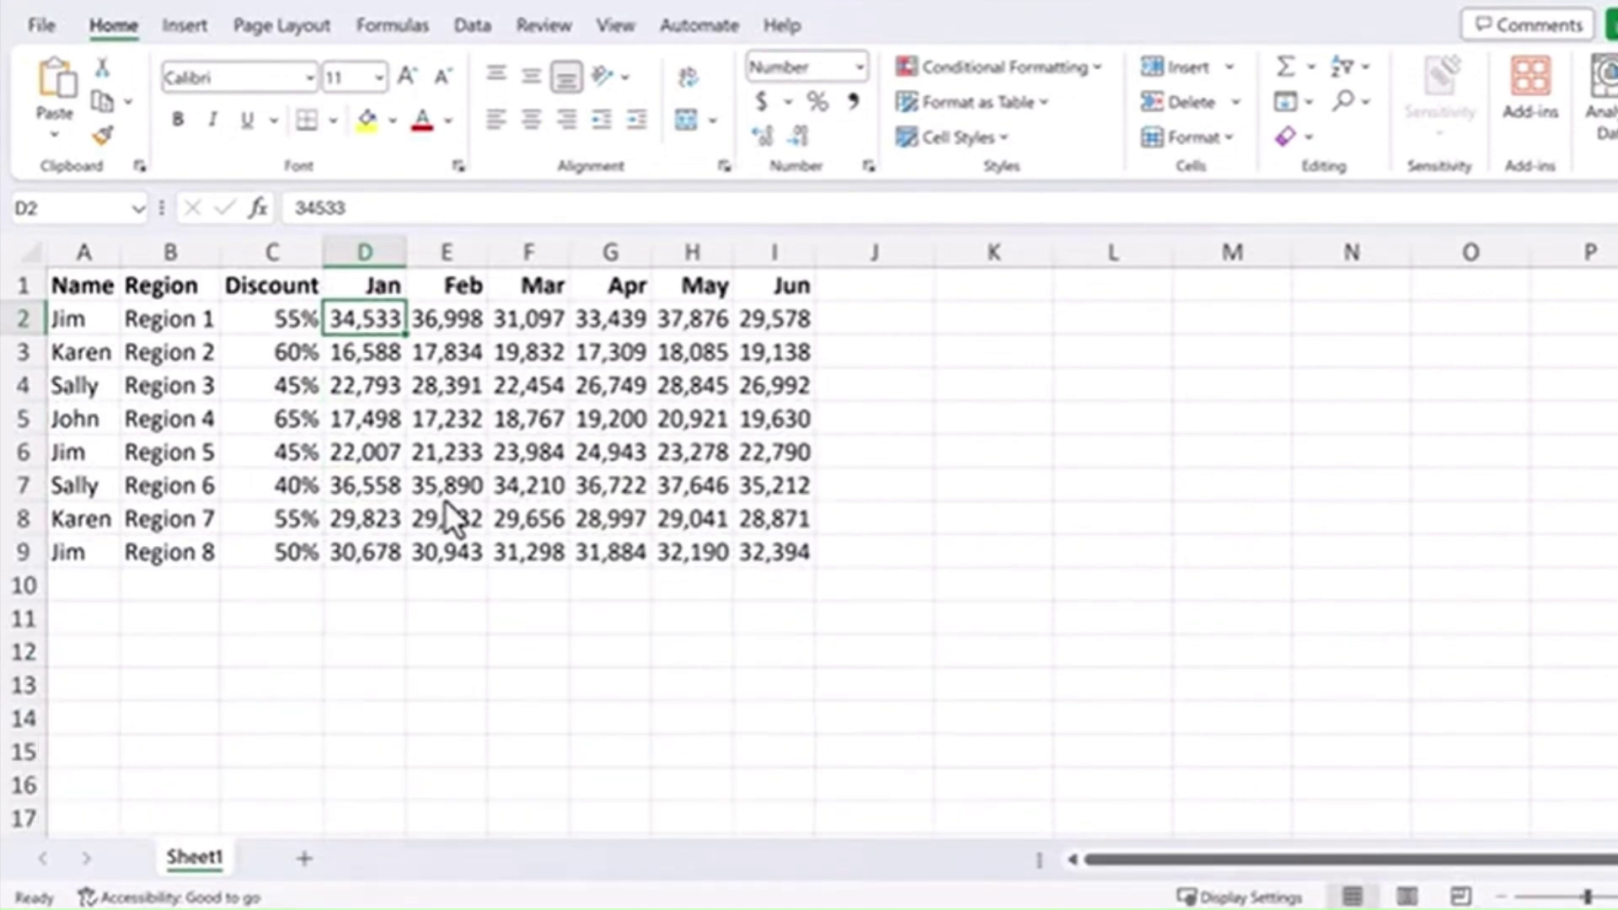
- Enter 1 in D2 and 2 in D3, moving down the Jan column
text(1)
key(Return)
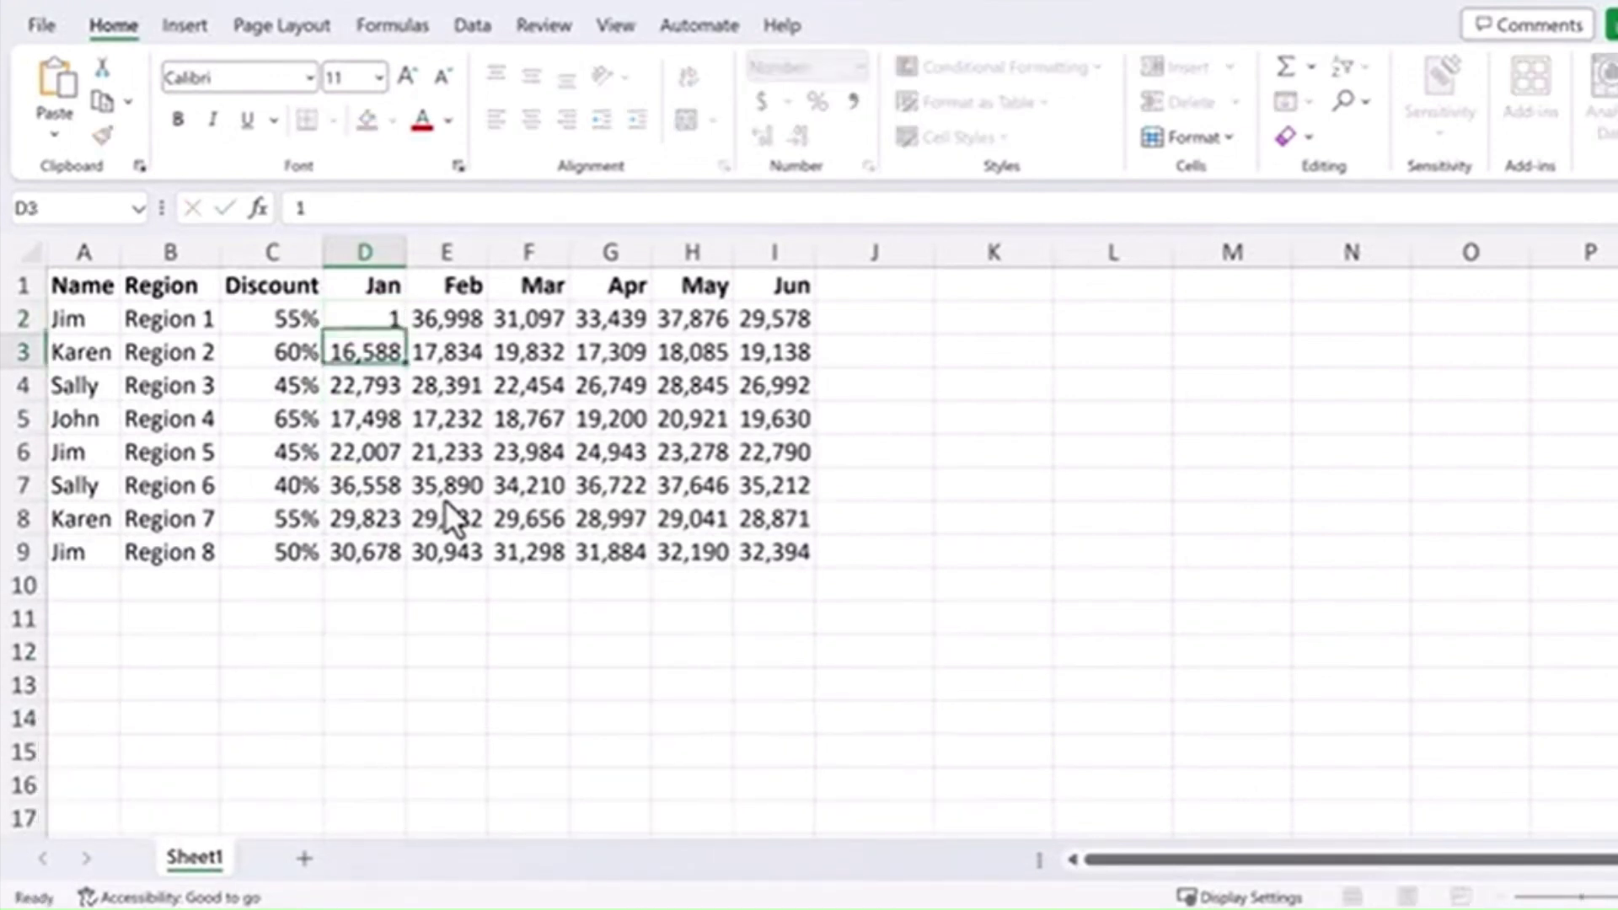
text(2)
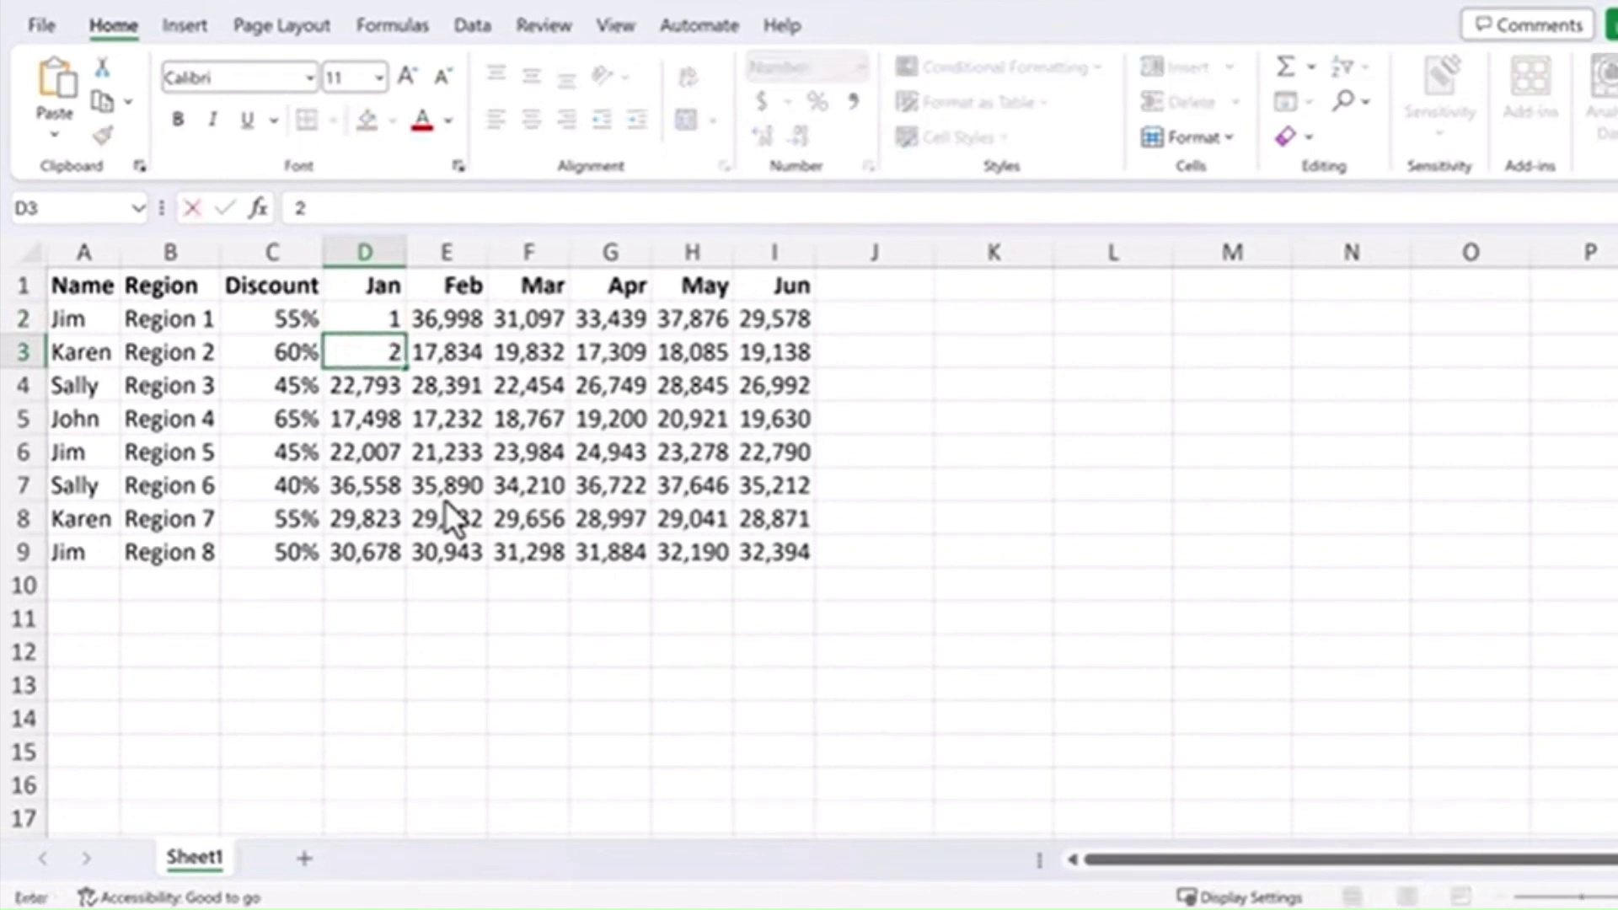
key(Return)
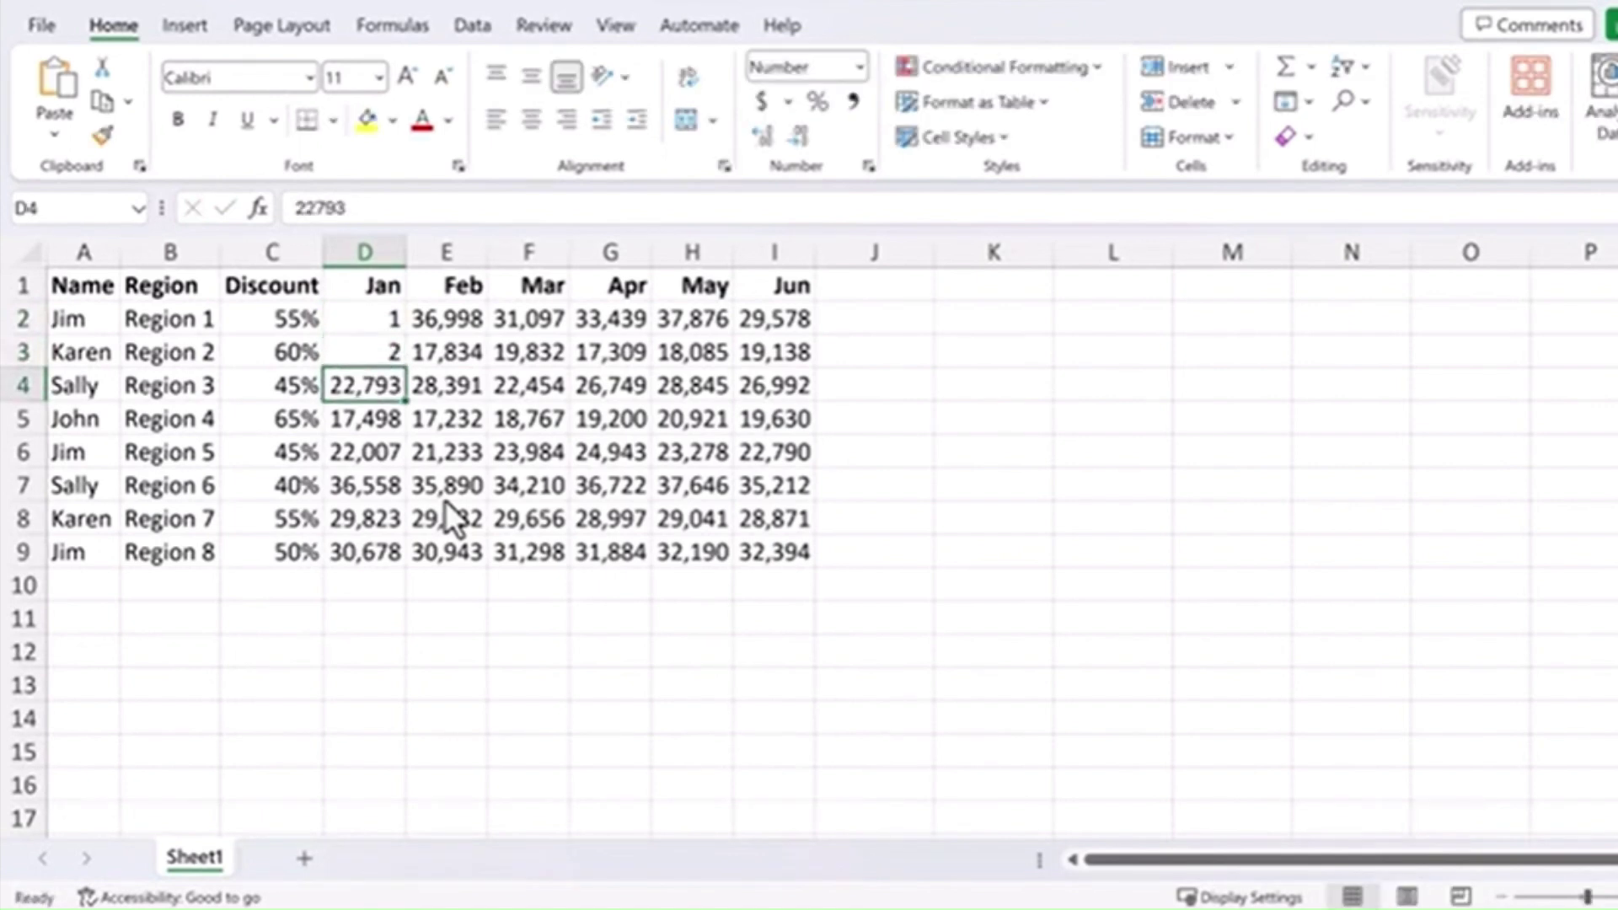
- Enter the numbers 1 to 5 across the preselected range E2:I2
drag(447, 317, 744, 321)
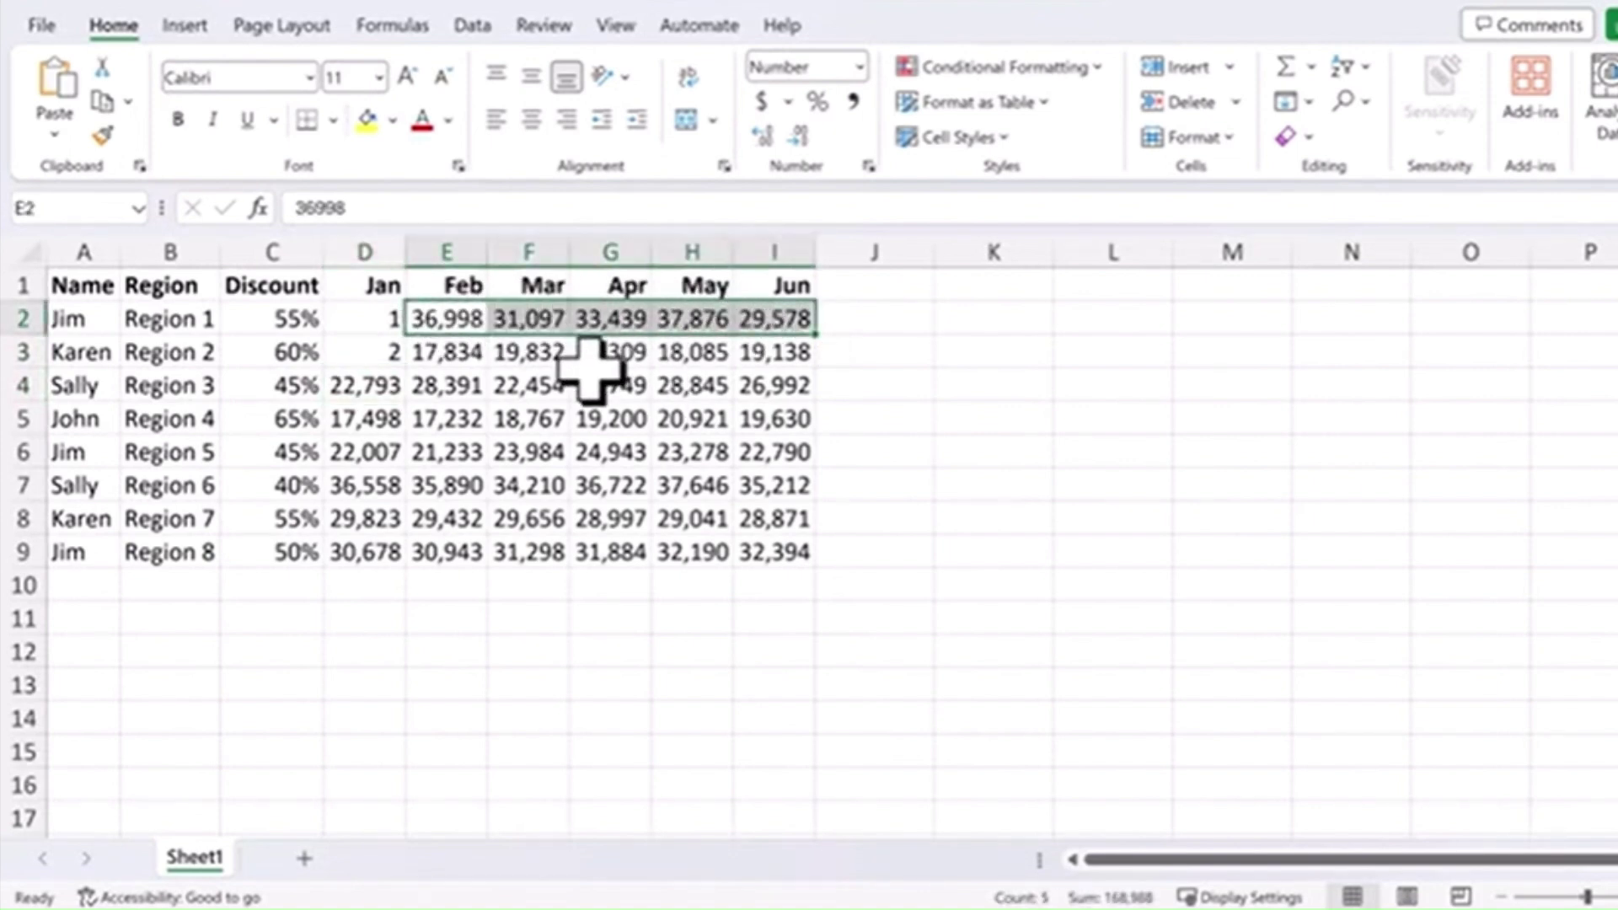
text(1)
key(Return)
text(2)
key(Return)
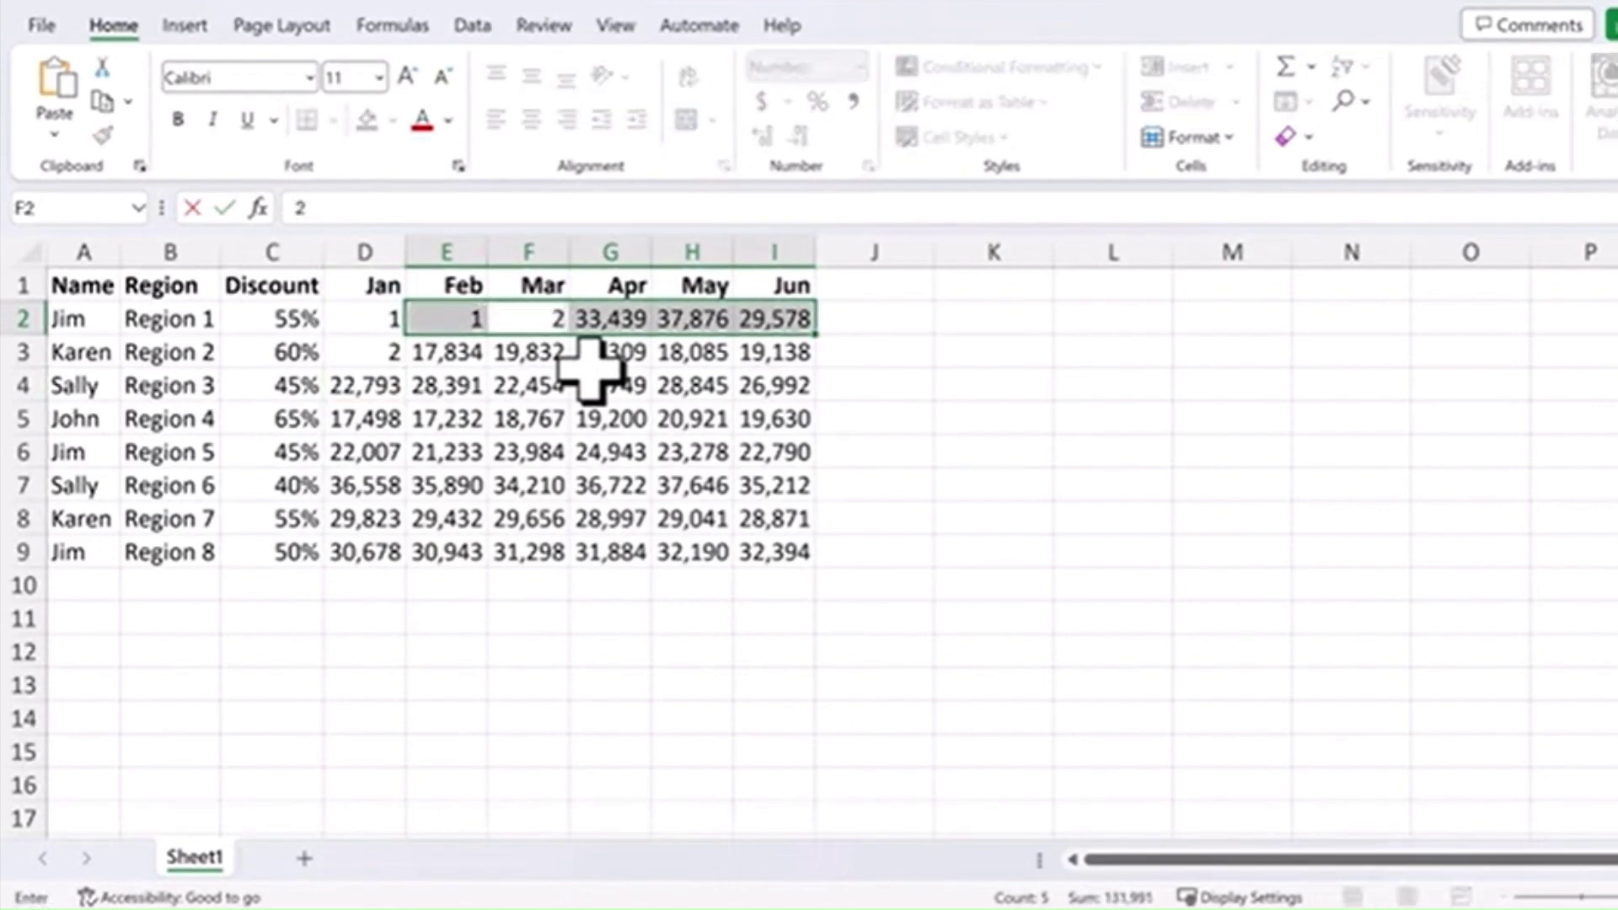
text(3)
key(Return)
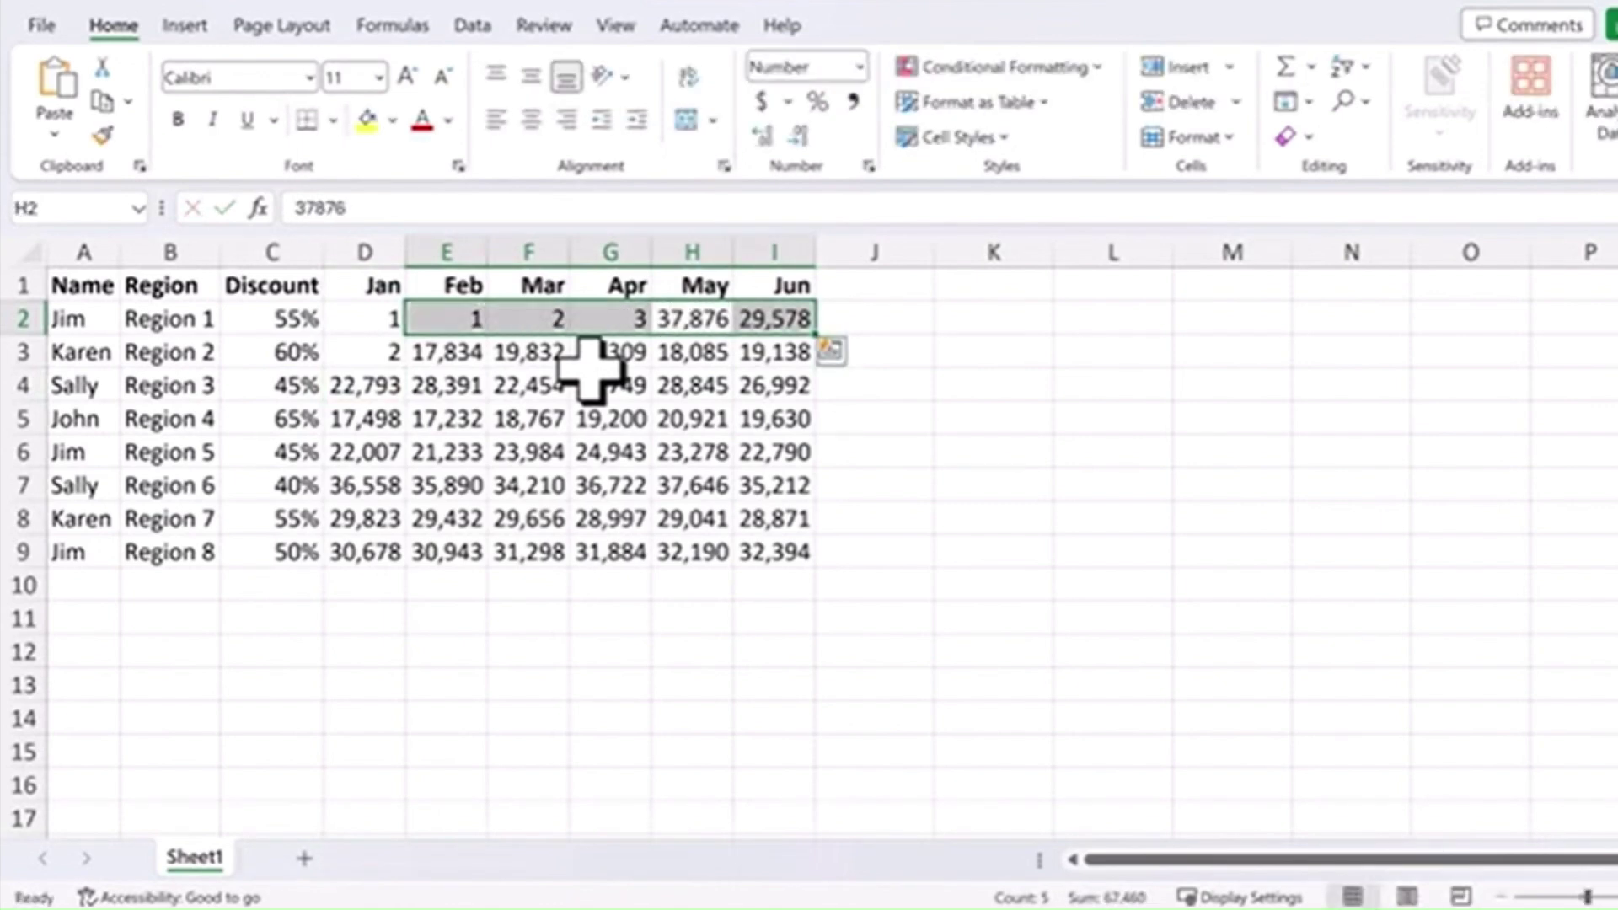
text(4)
key(Return)
text(5)
key(Return)
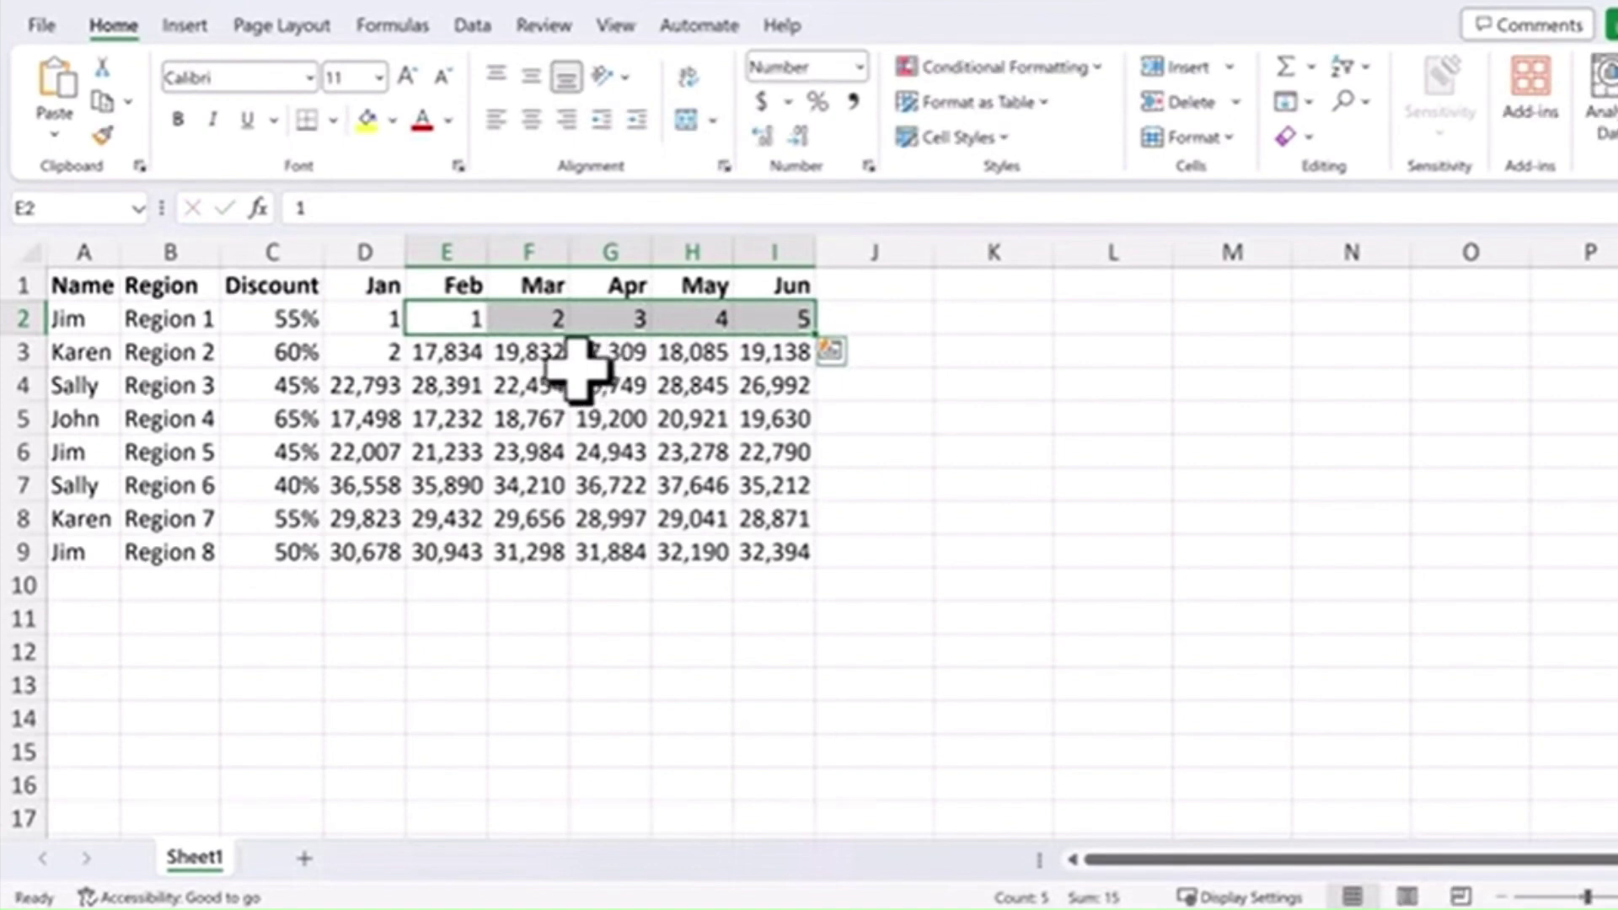
- Select the cells E4, E6, F7:H7 and H8 together and enter consecutive numbers through them, starting with 1 in E4
click(447, 388)
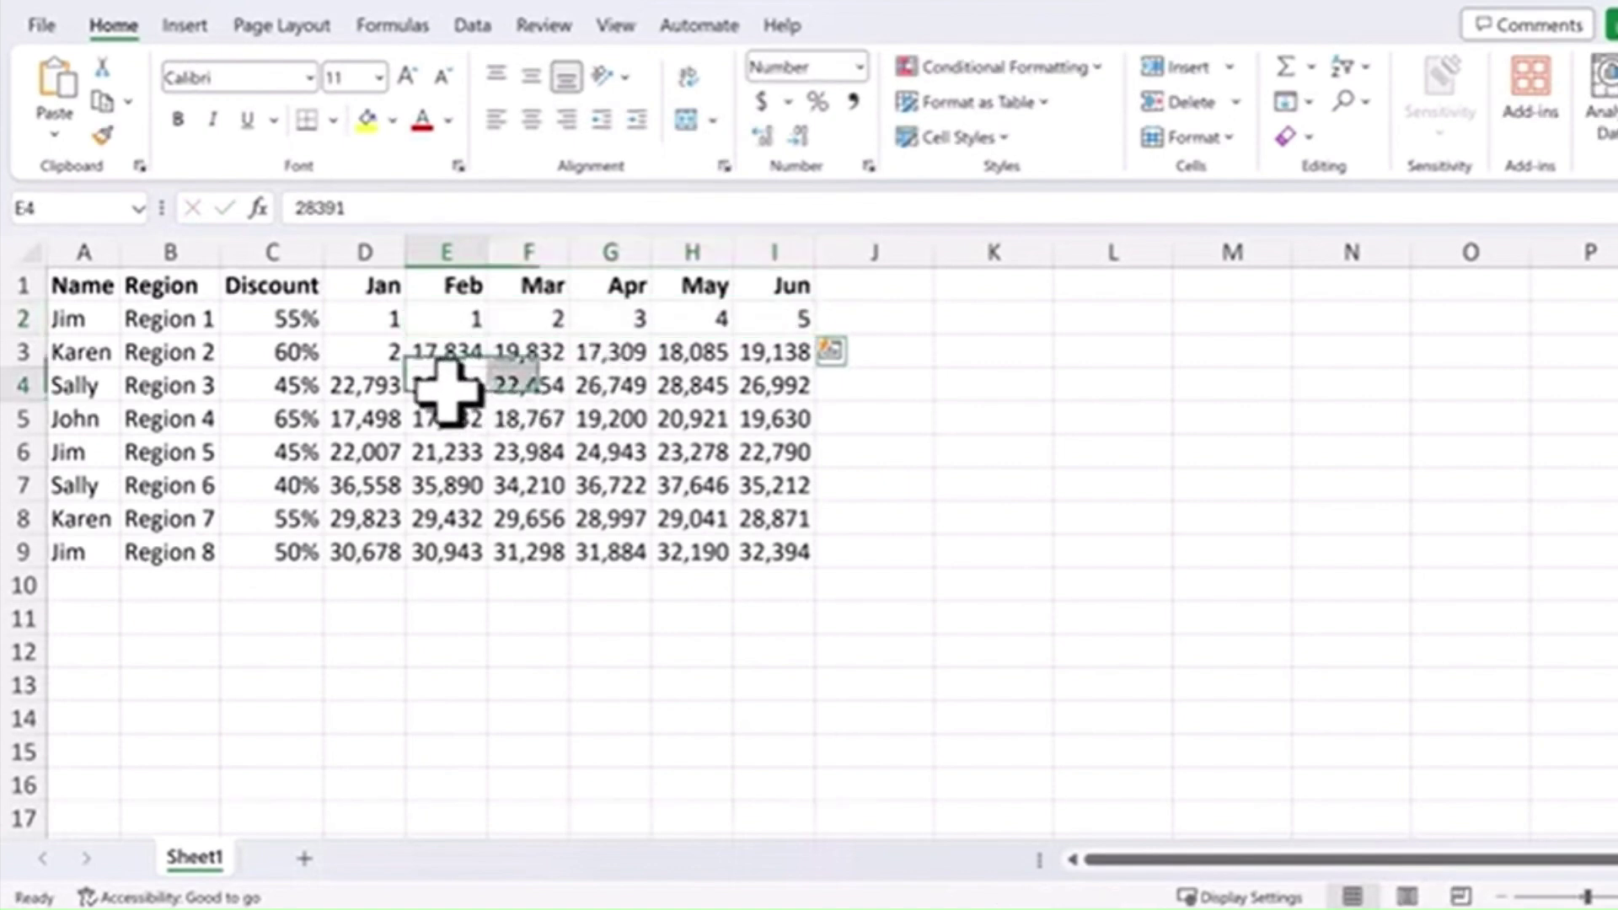
ctrl+click(455, 452)
drag(535, 482, 686, 480)
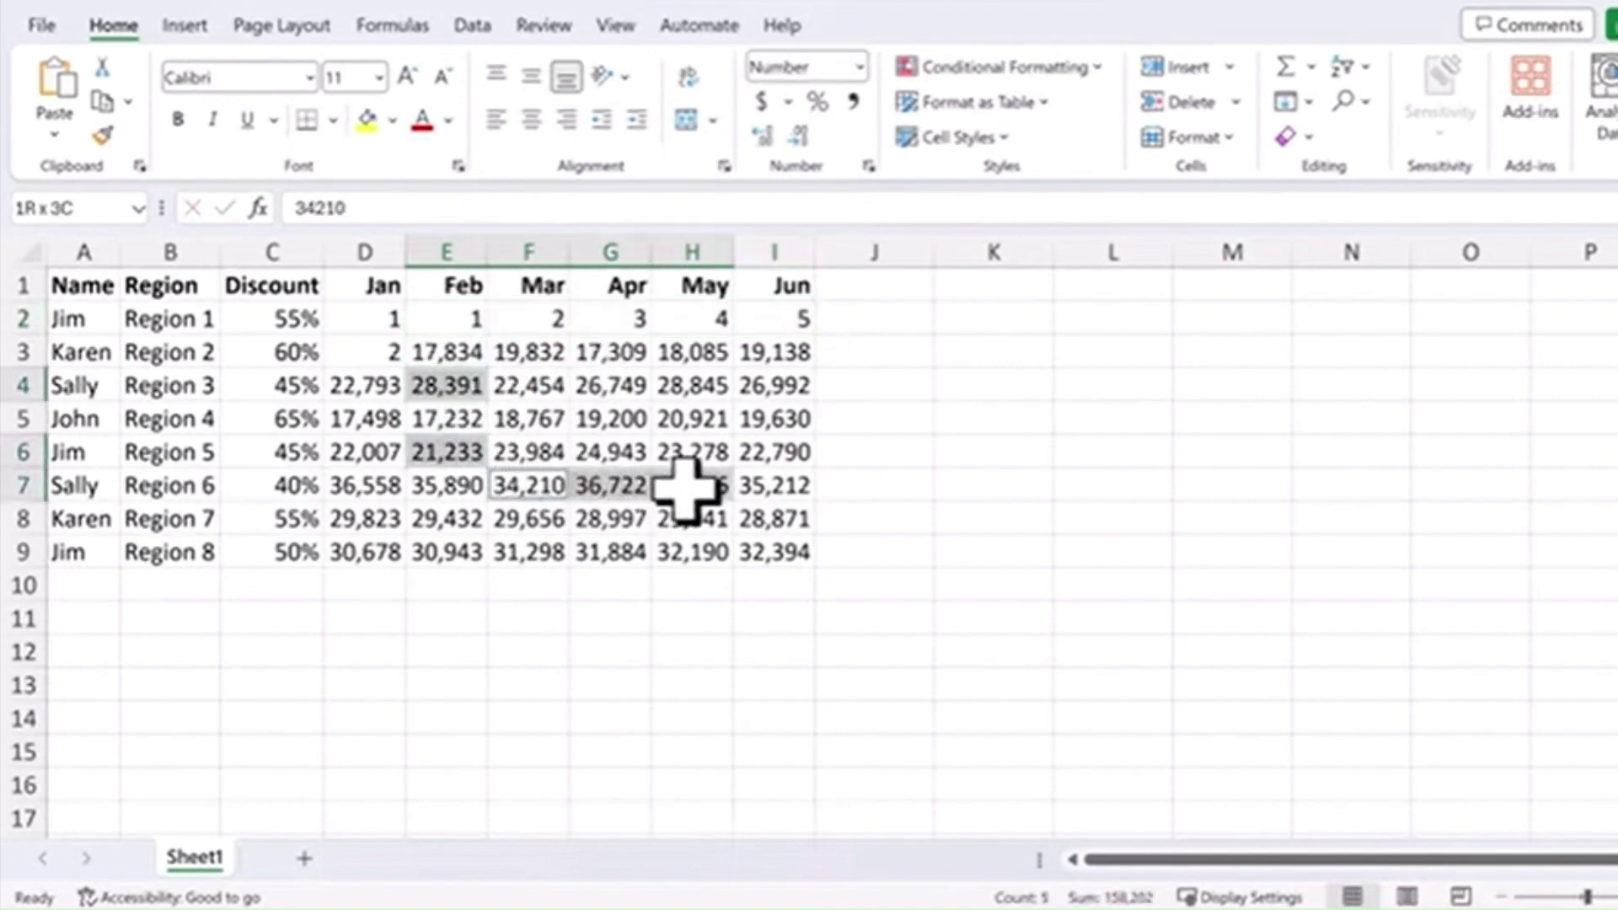
ctrl+click(714, 518)
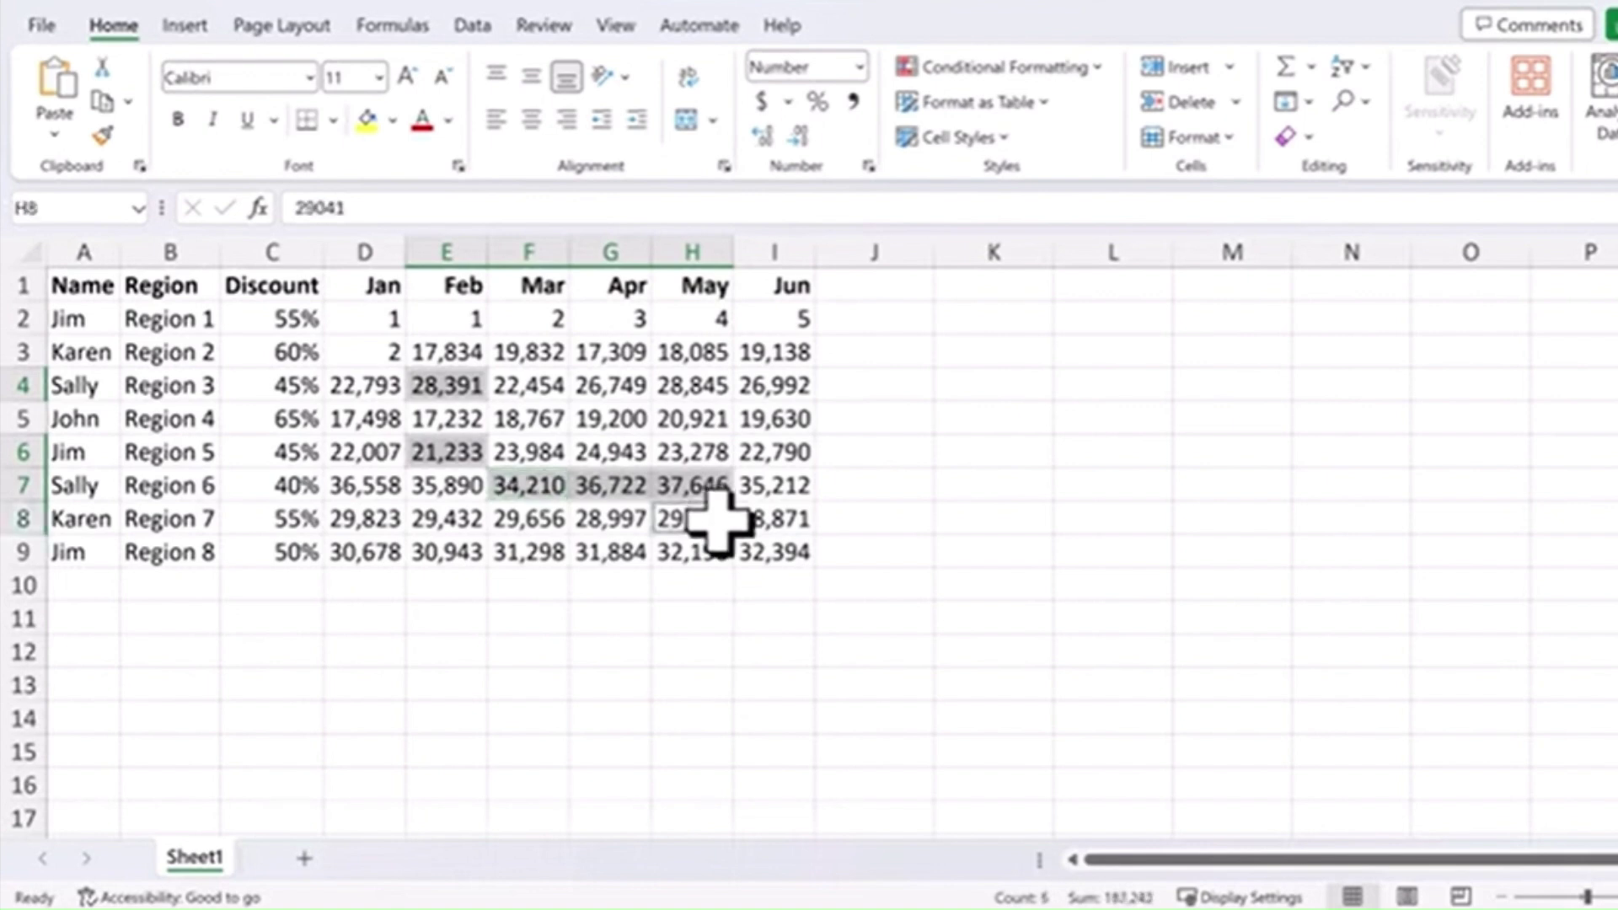
key(Return)
text(1)
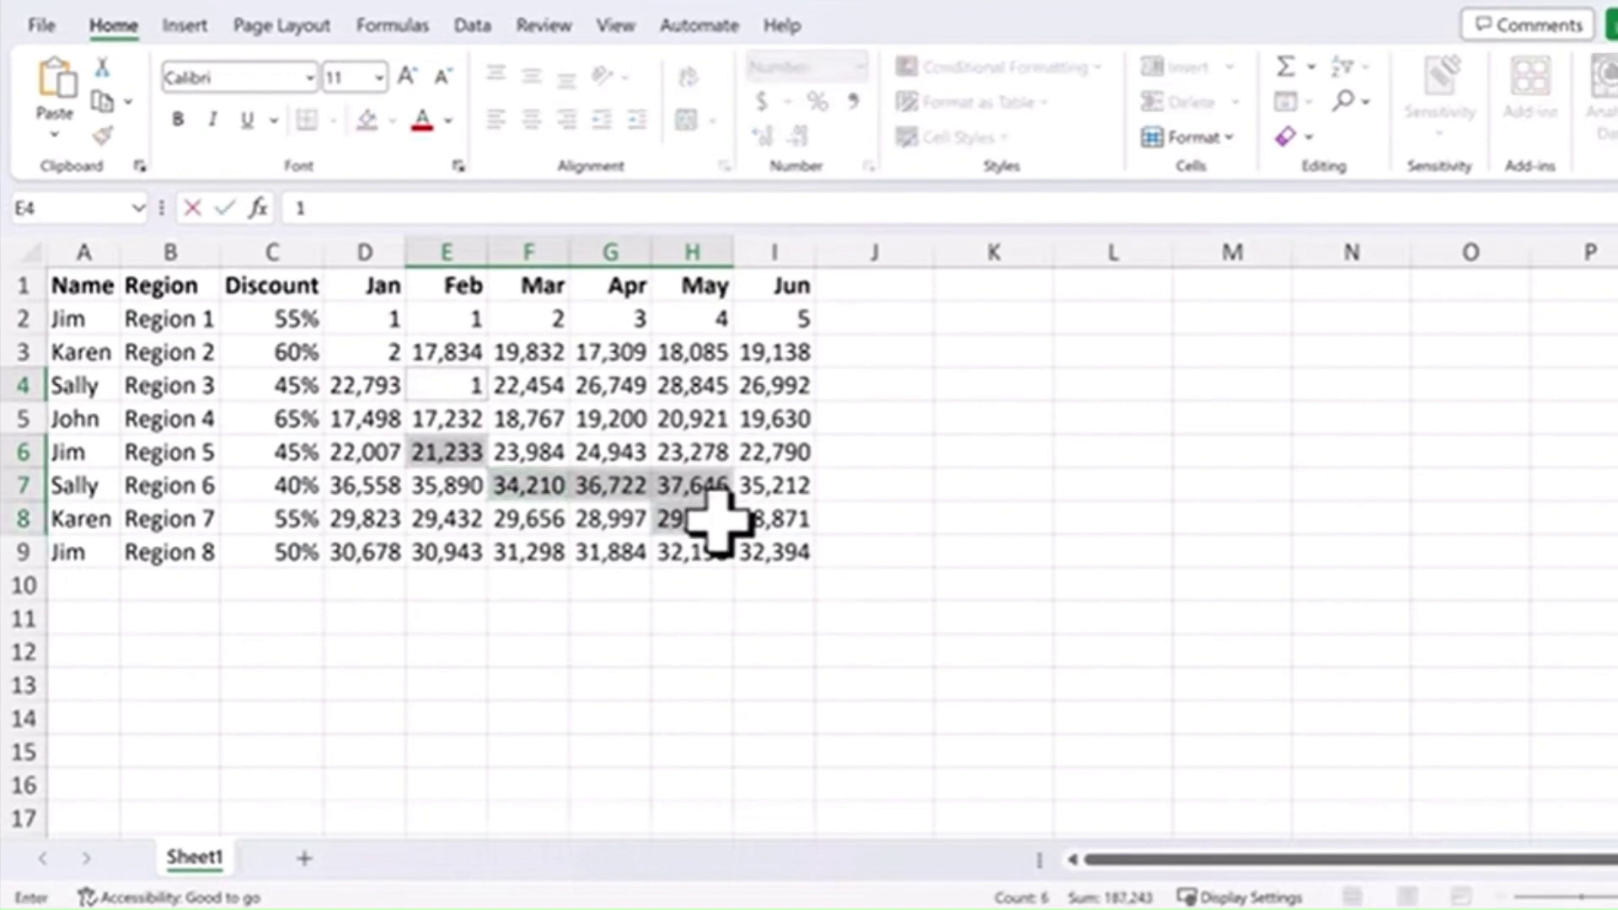
key(Return)
text(2)
key(Return)
text(3)
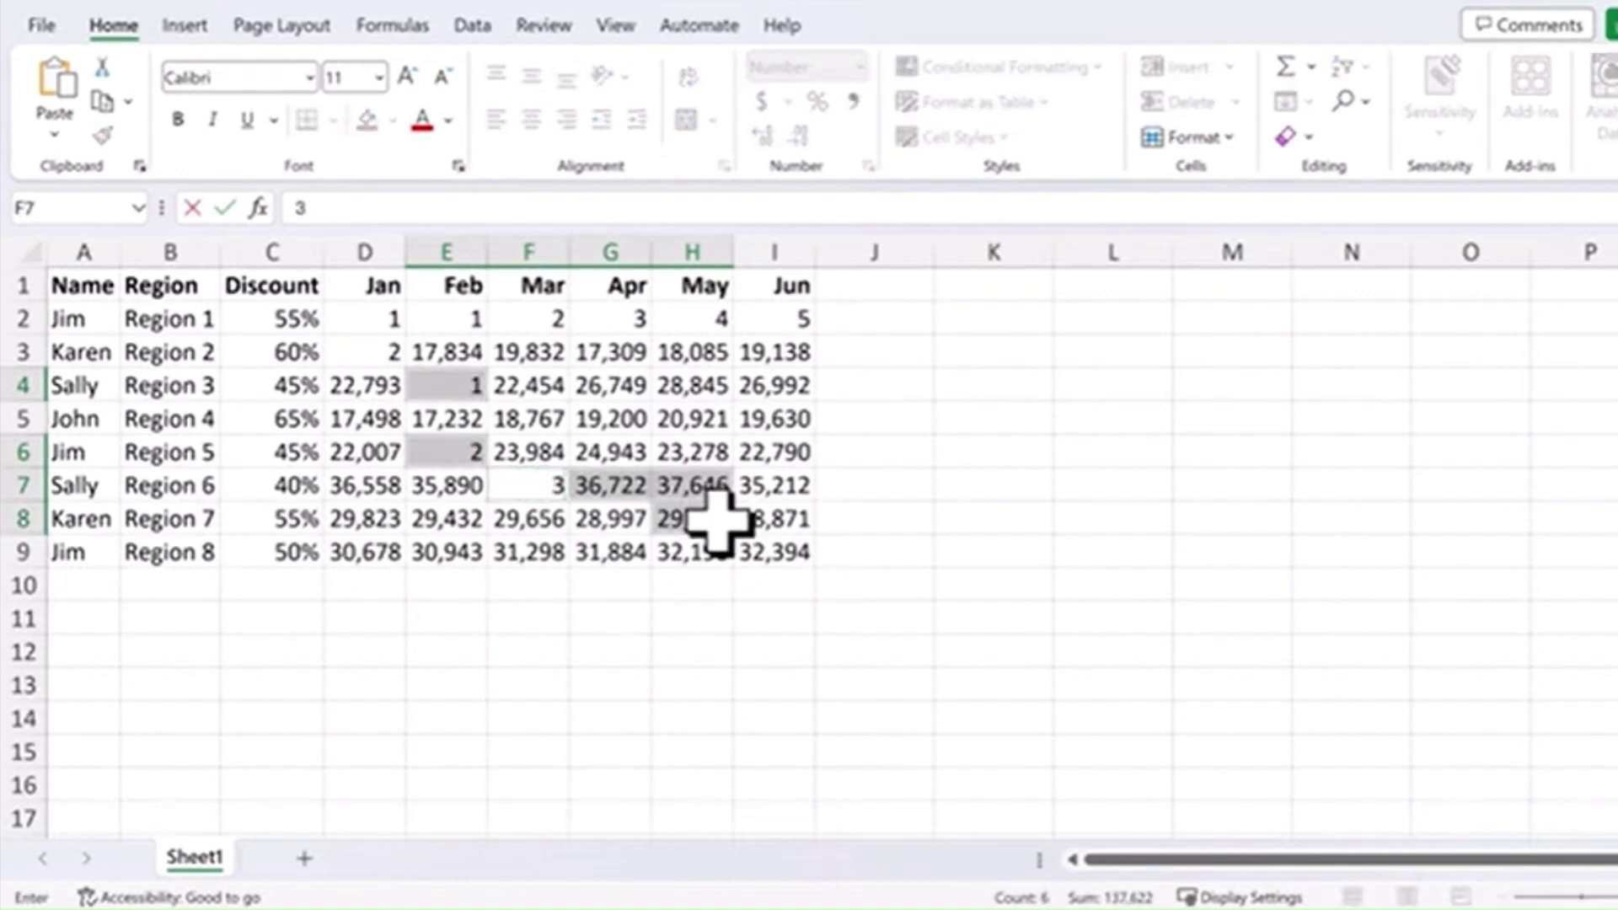
key(Return)
text(4)
key(Return)
text(533)
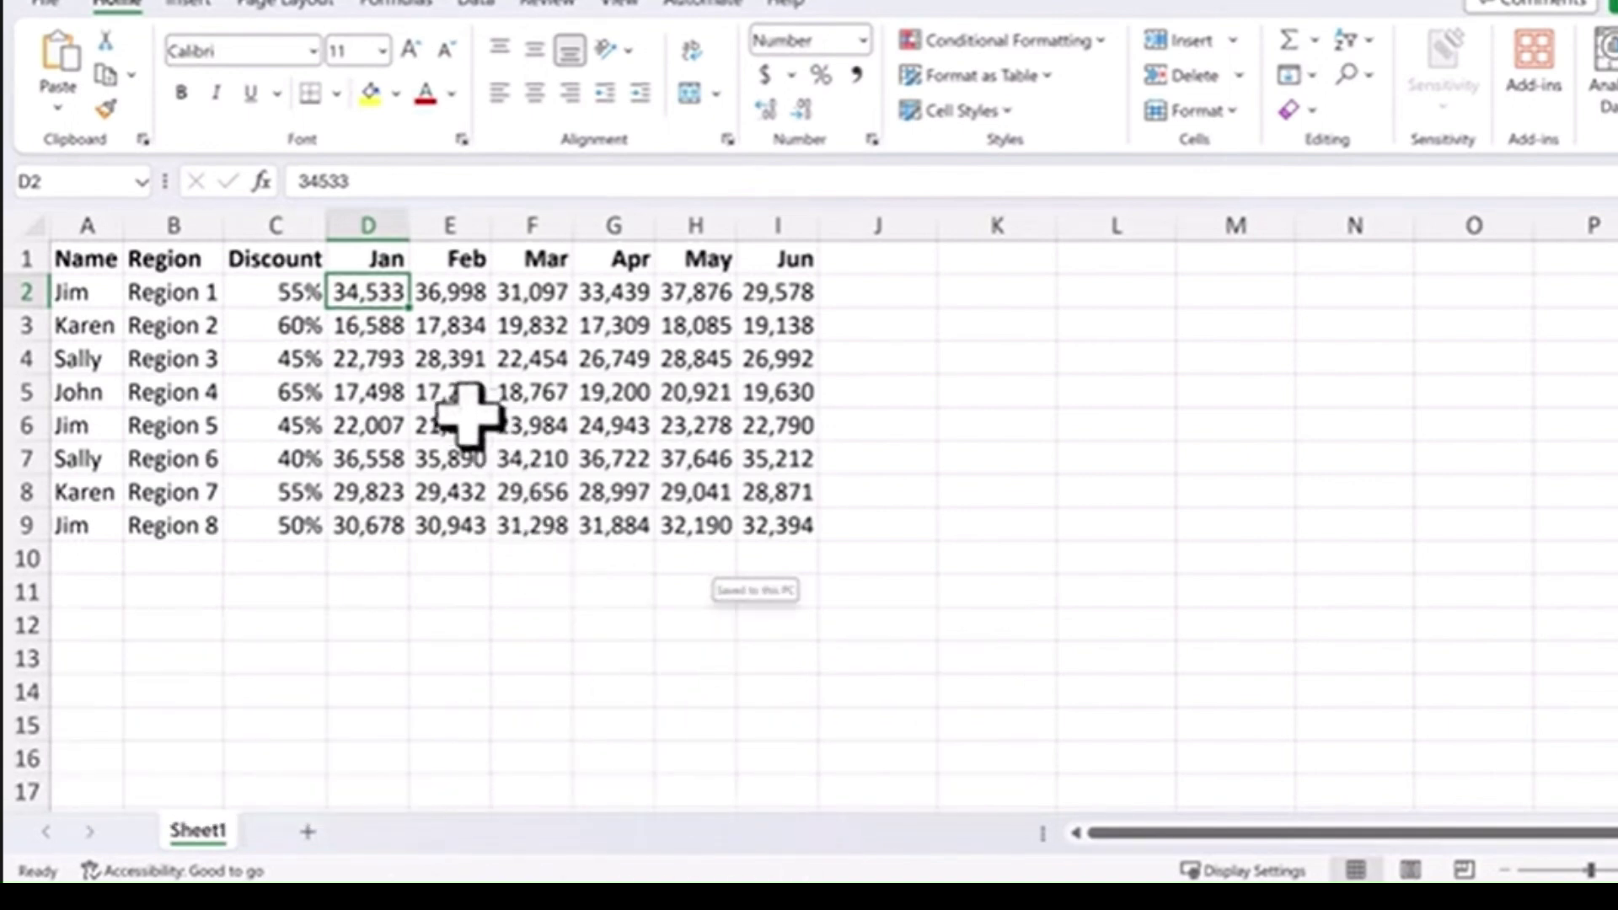
- Show Average, Minimum and Maximum in the status bar for the selection E3:F7, and check the statistics for D3:E6
click(468, 332)
drag(468, 331, 541, 462)
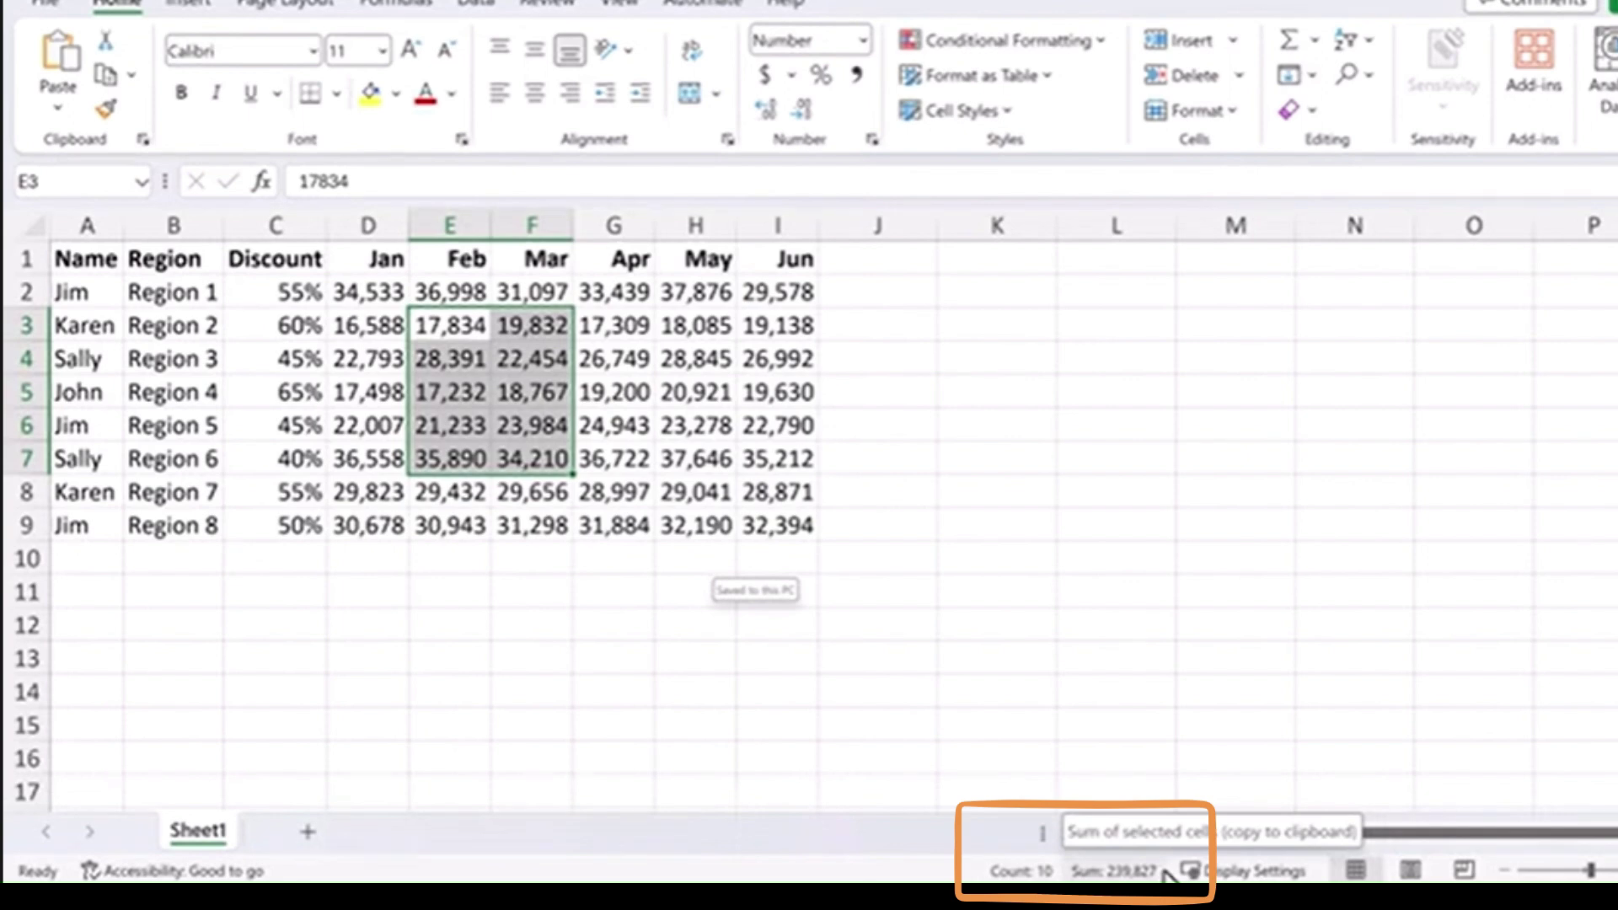
right_click(896, 872)
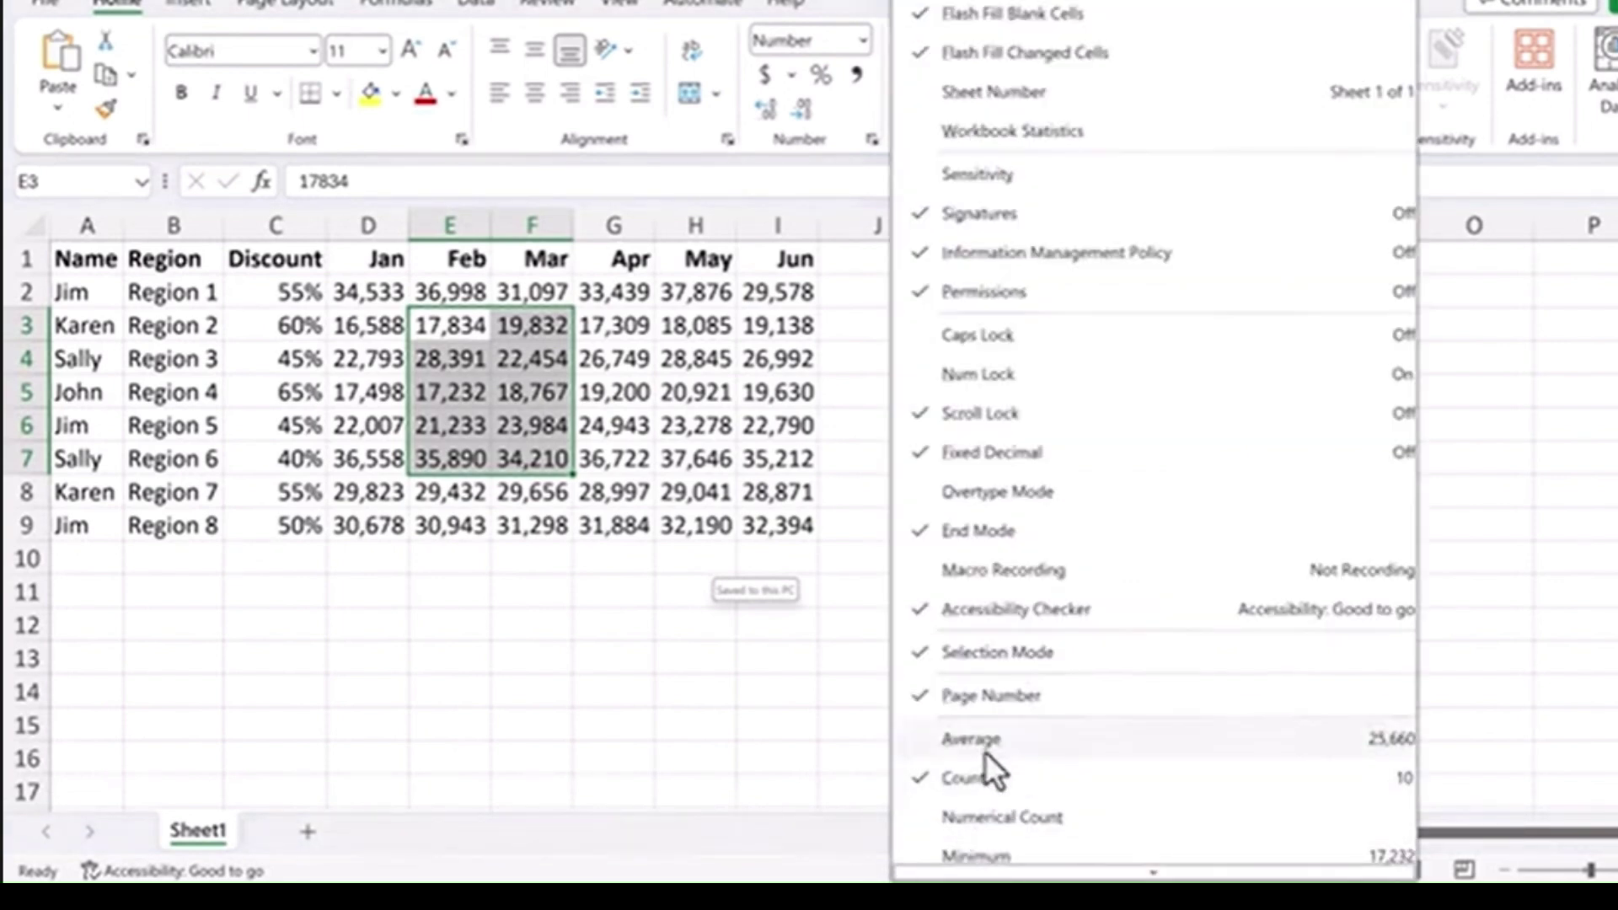
scroll(982, 741, down, 1)
scroll(983, 740, down, 1)
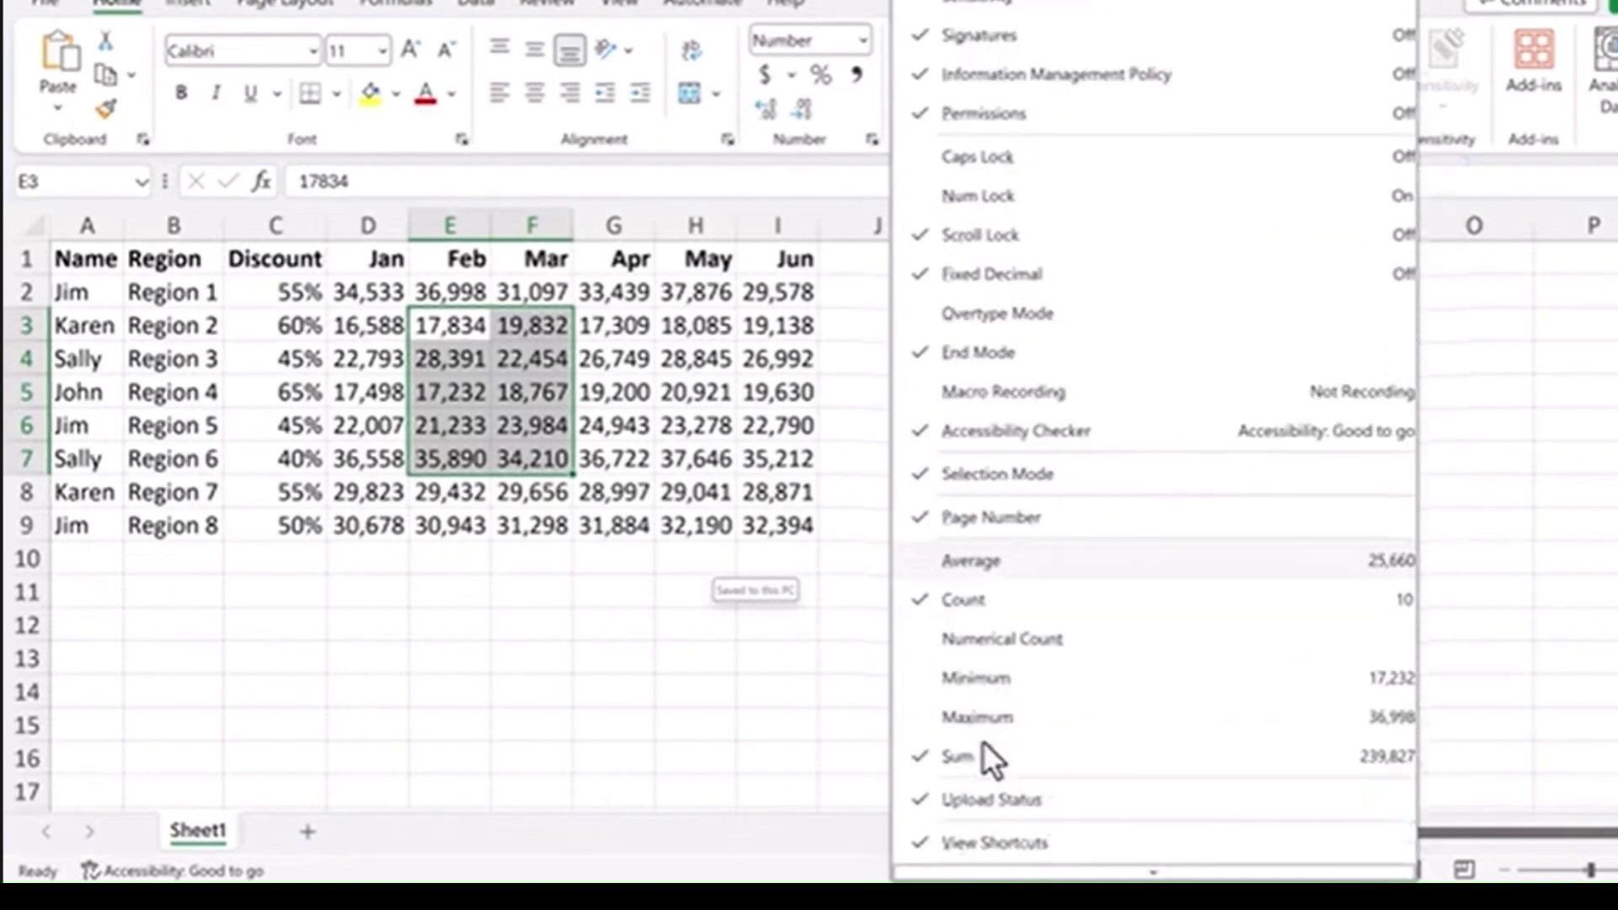
click(993, 561)
click(986, 677)
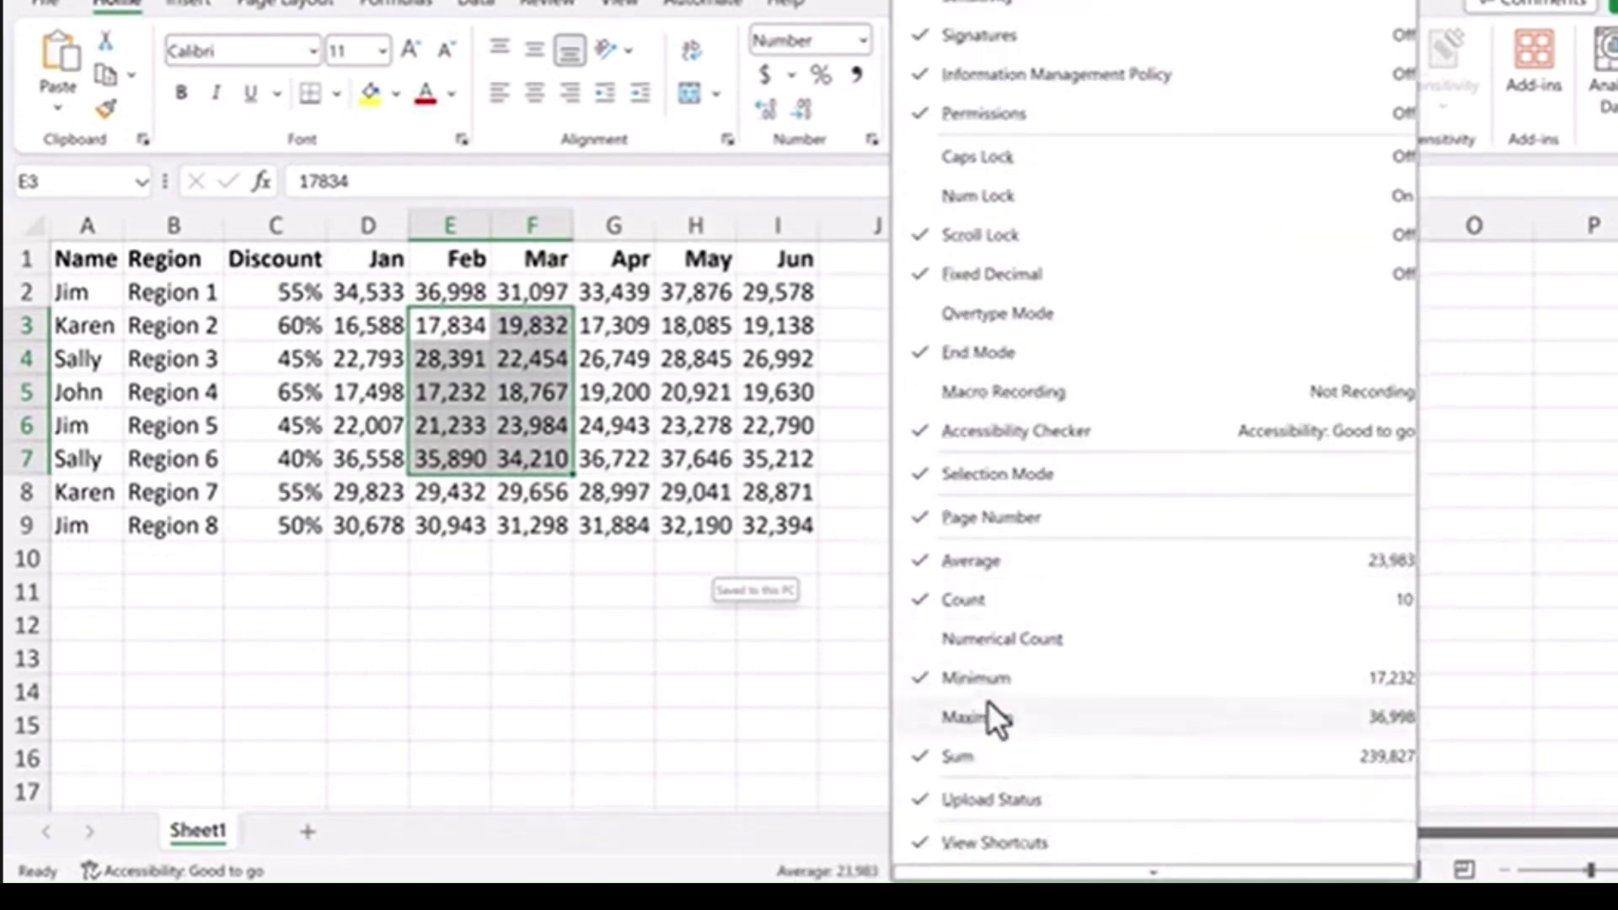
click(987, 715)
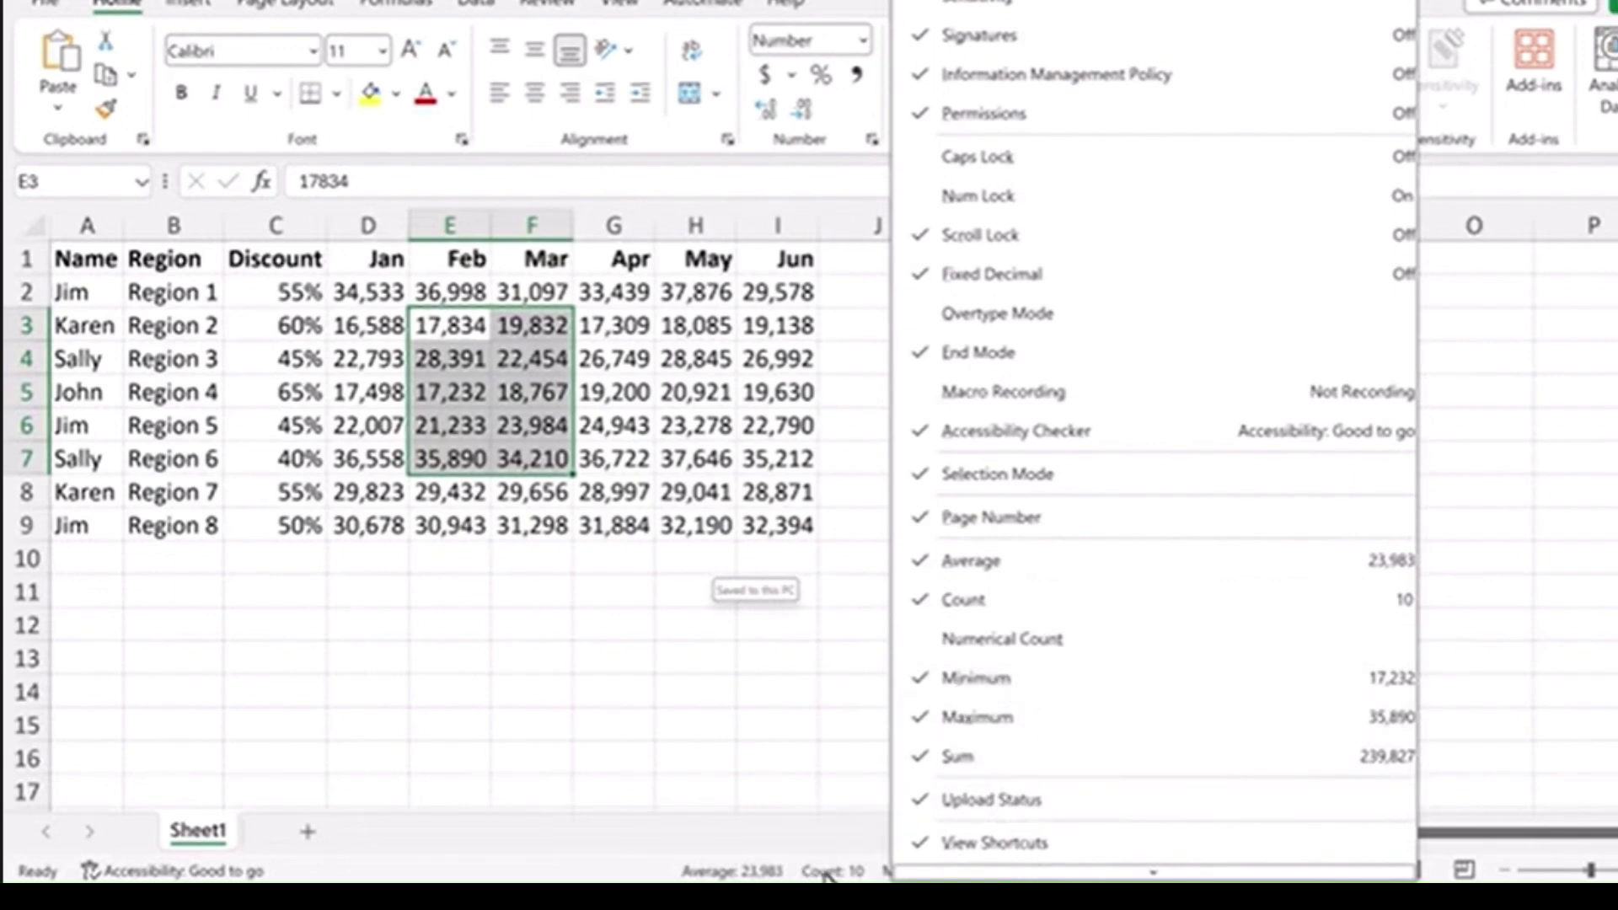
click(603, 675)
click(367, 325)
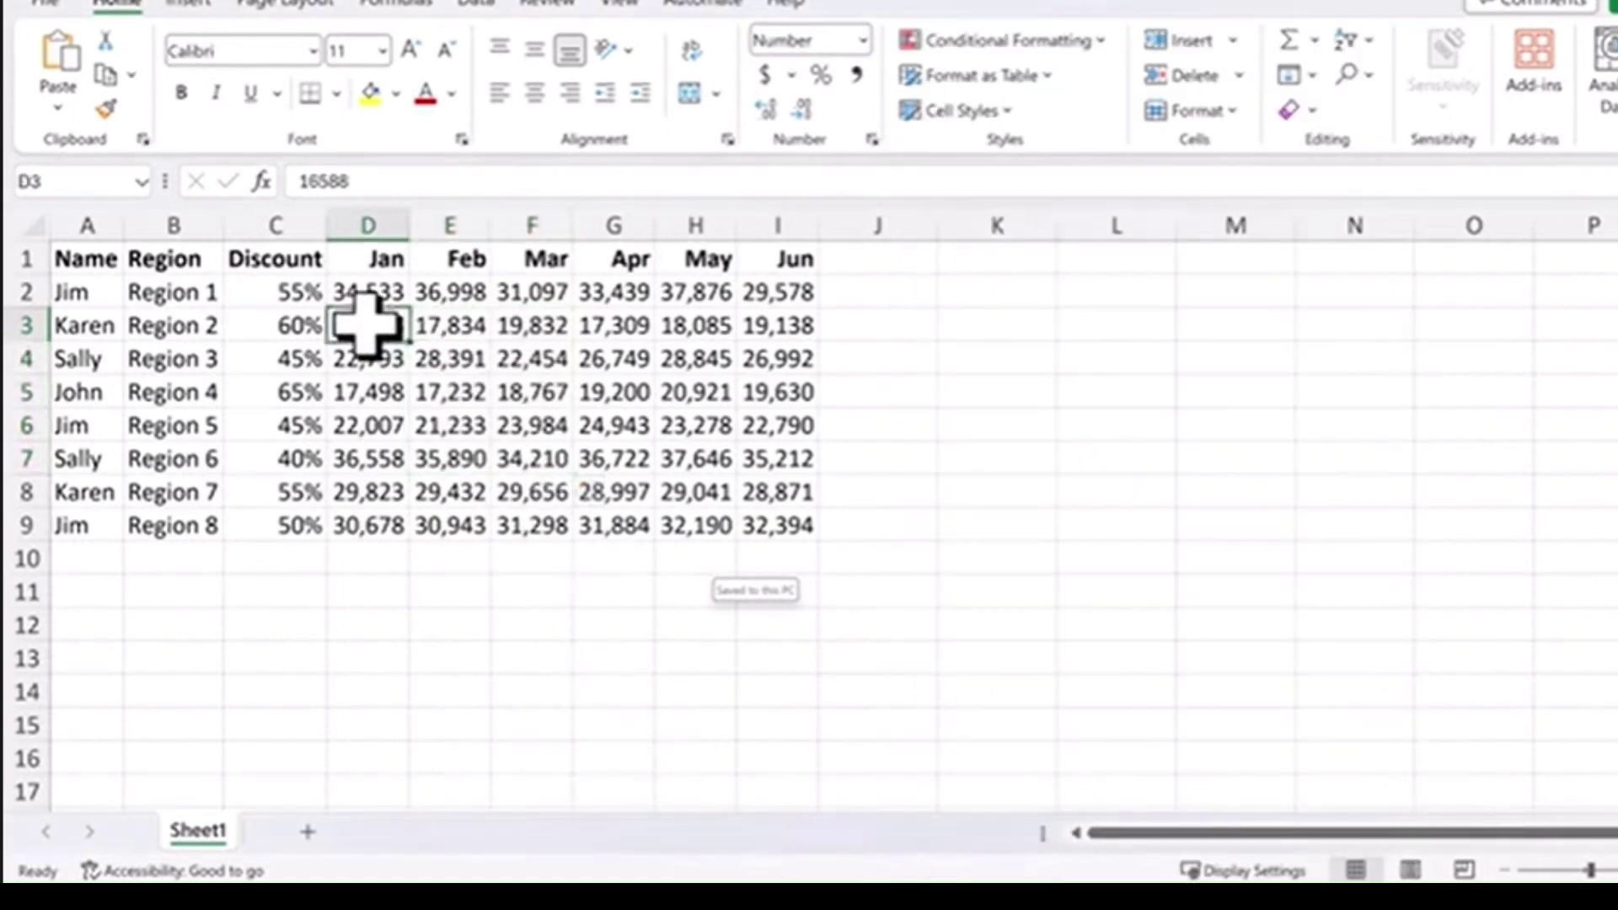
drag(367, 325, 455, 433)
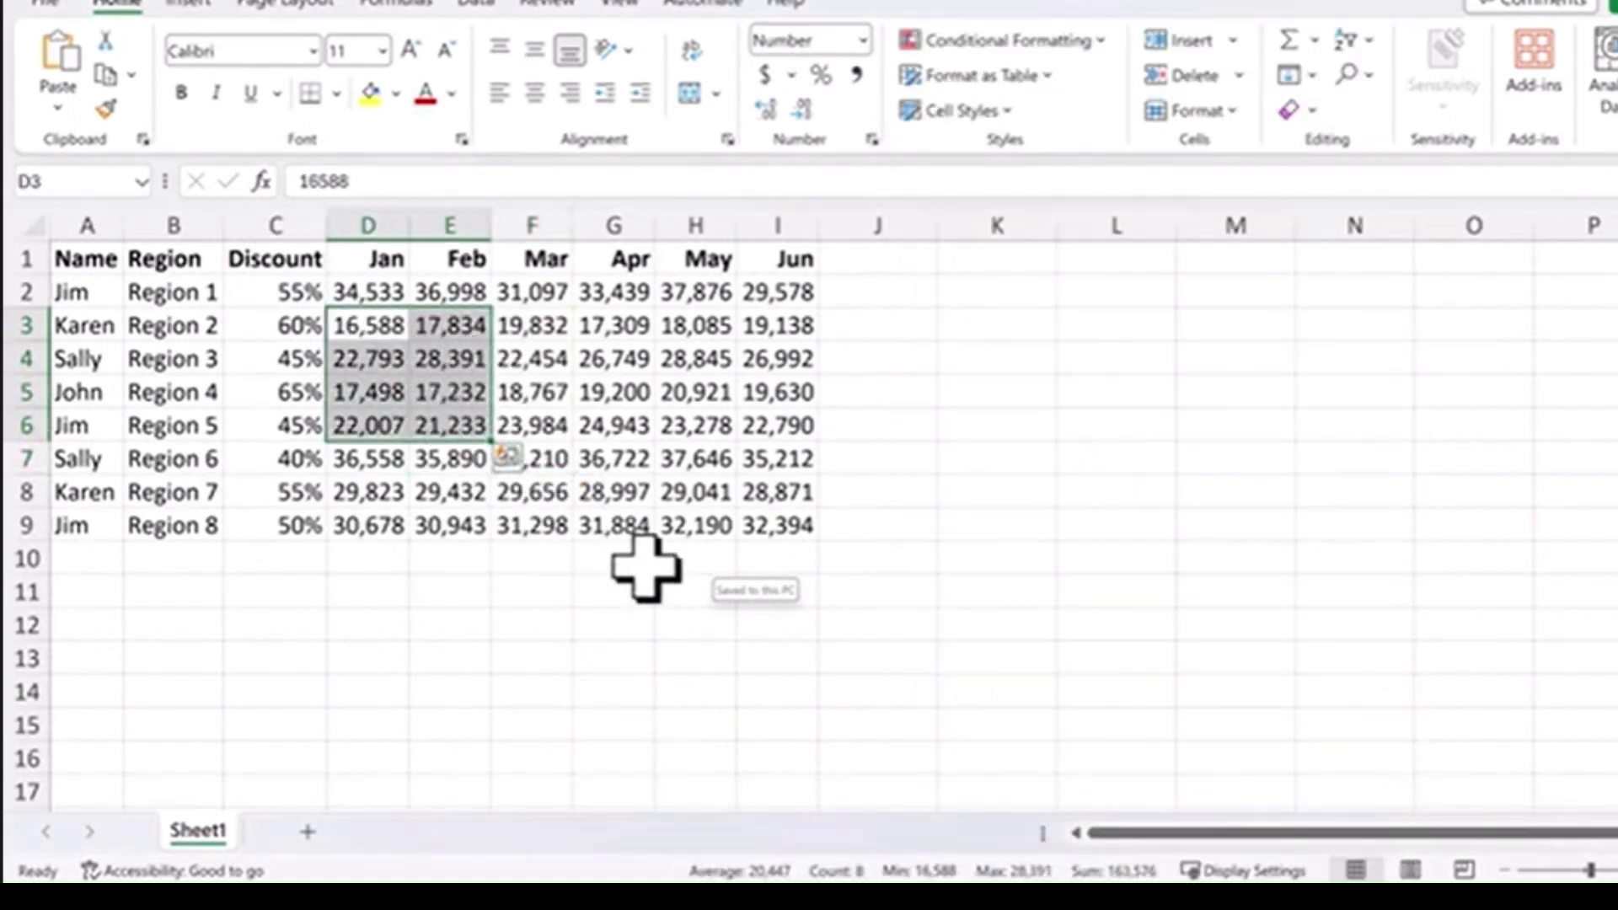
- Add Workbook Statistics to the status bar and display the statistics for the sheet and workbook
right_click(895, 870)
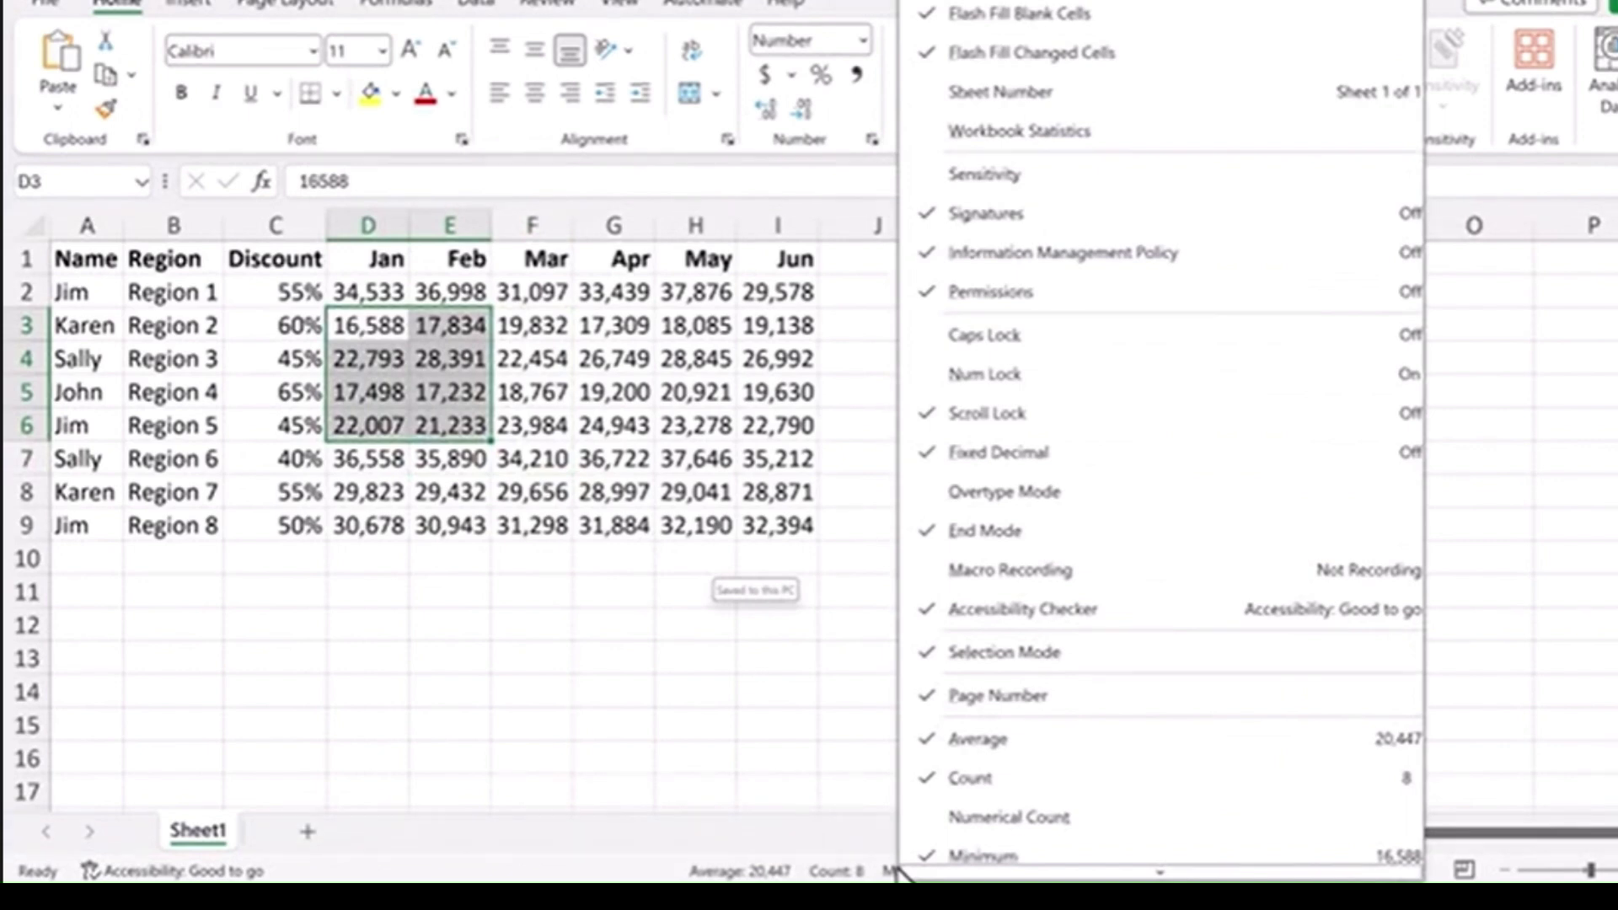
click(1038, 133)
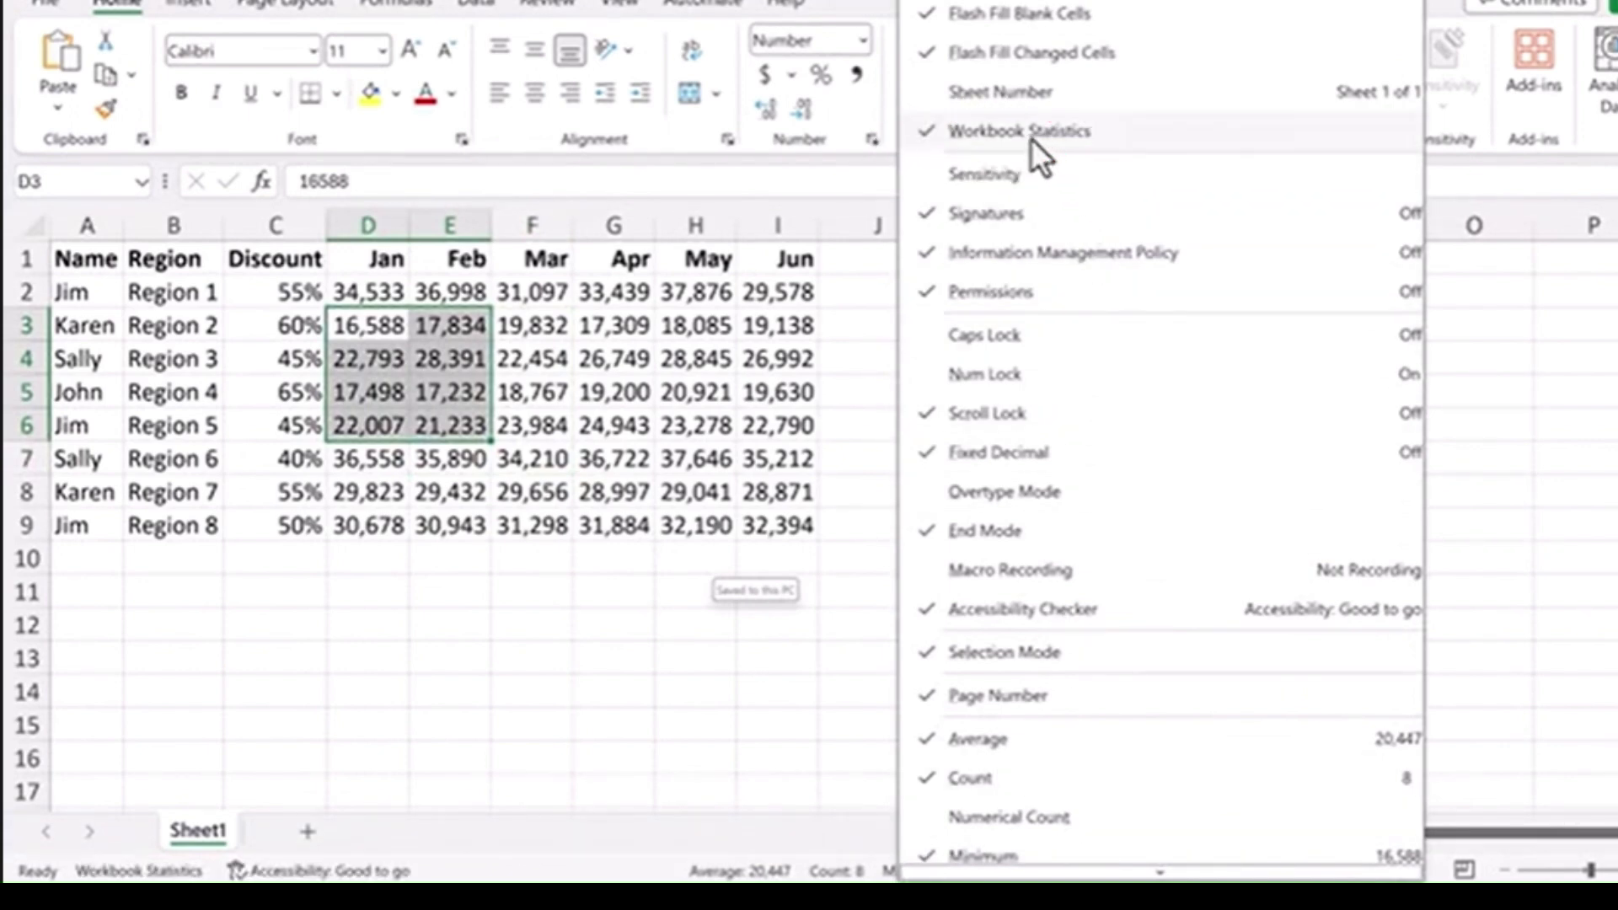
click(361, 649)
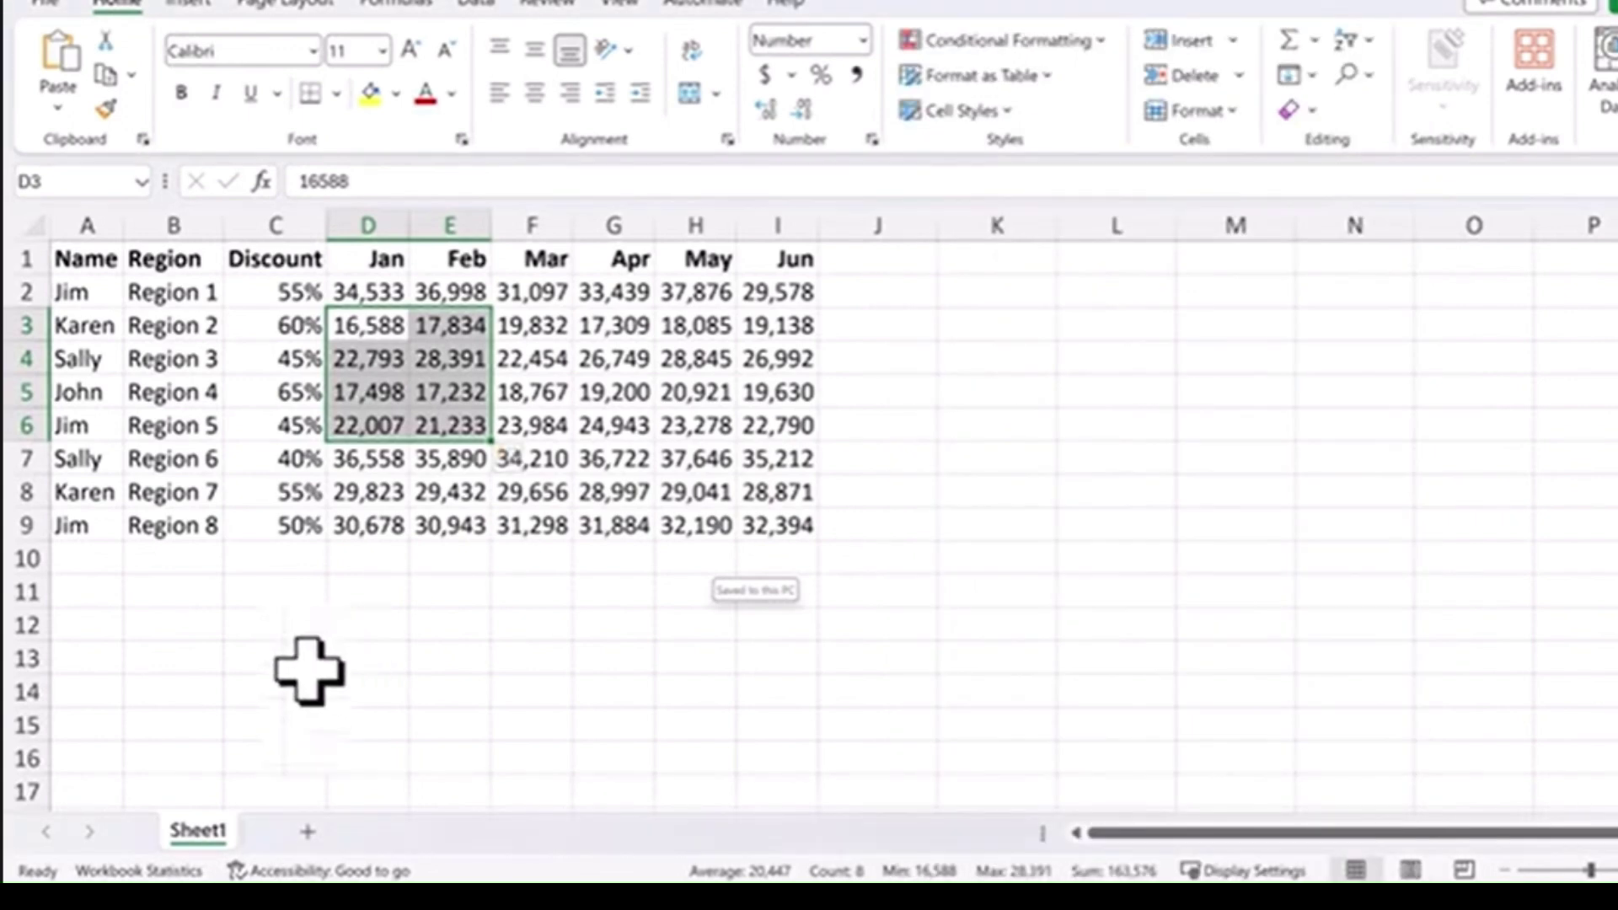
click(128, 872)
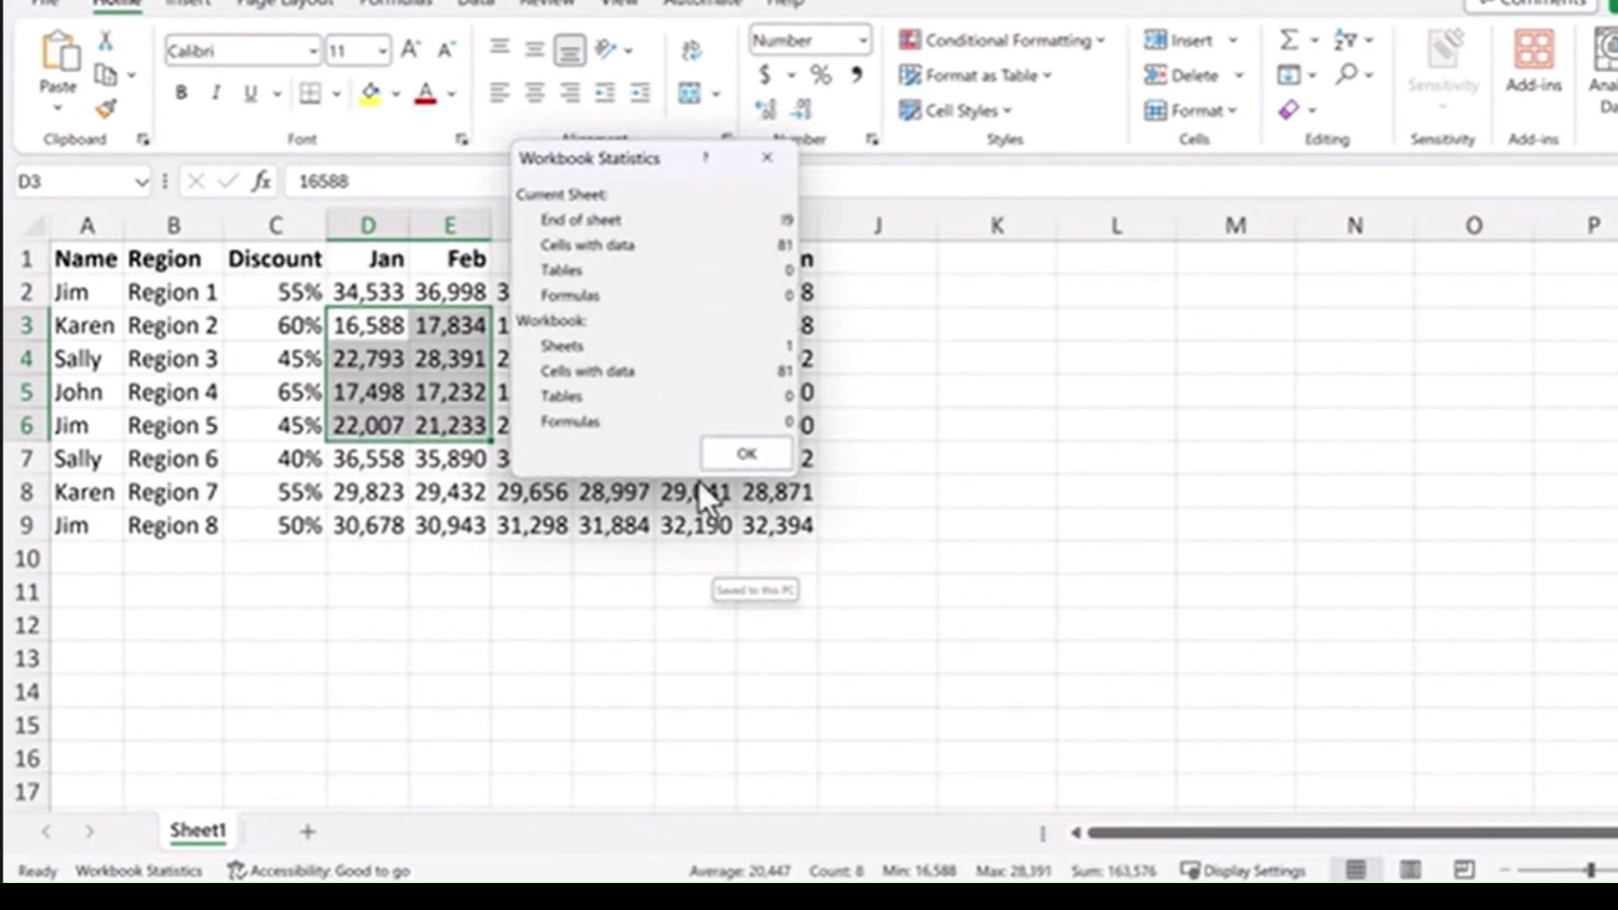
- Close the workbook statistics and open the customization options of the status bar
click(745, 454)
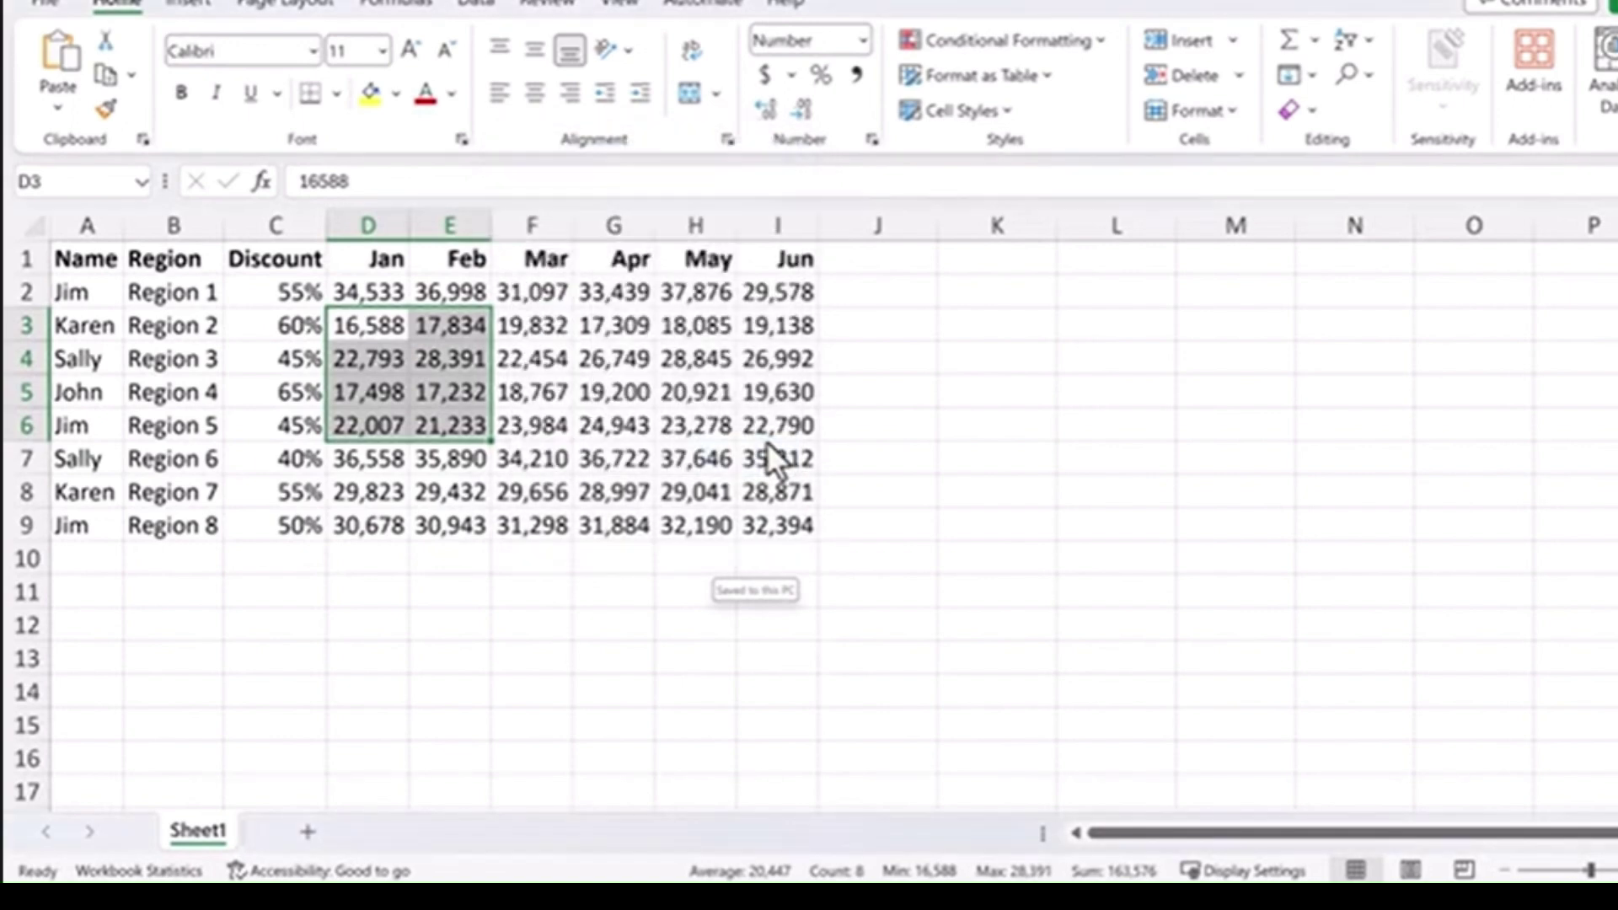
right_click(805, 872)
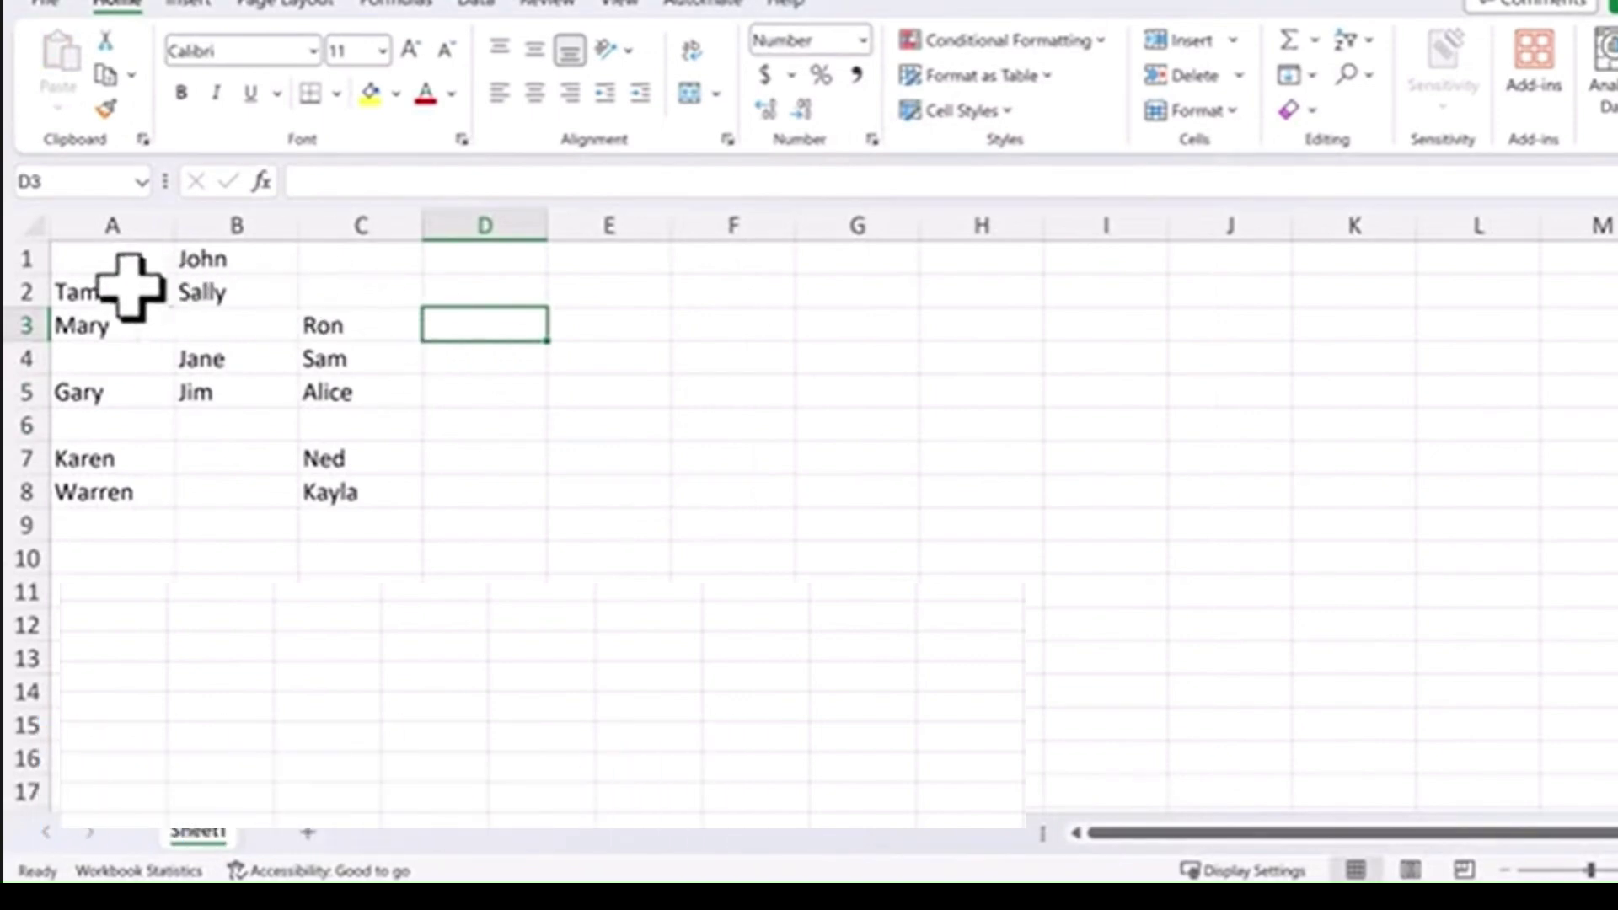
- Select only the blank cells within A1:C8 using Go To Special and delete them, shifting the cells up
drag(101, 260, 339, 497)
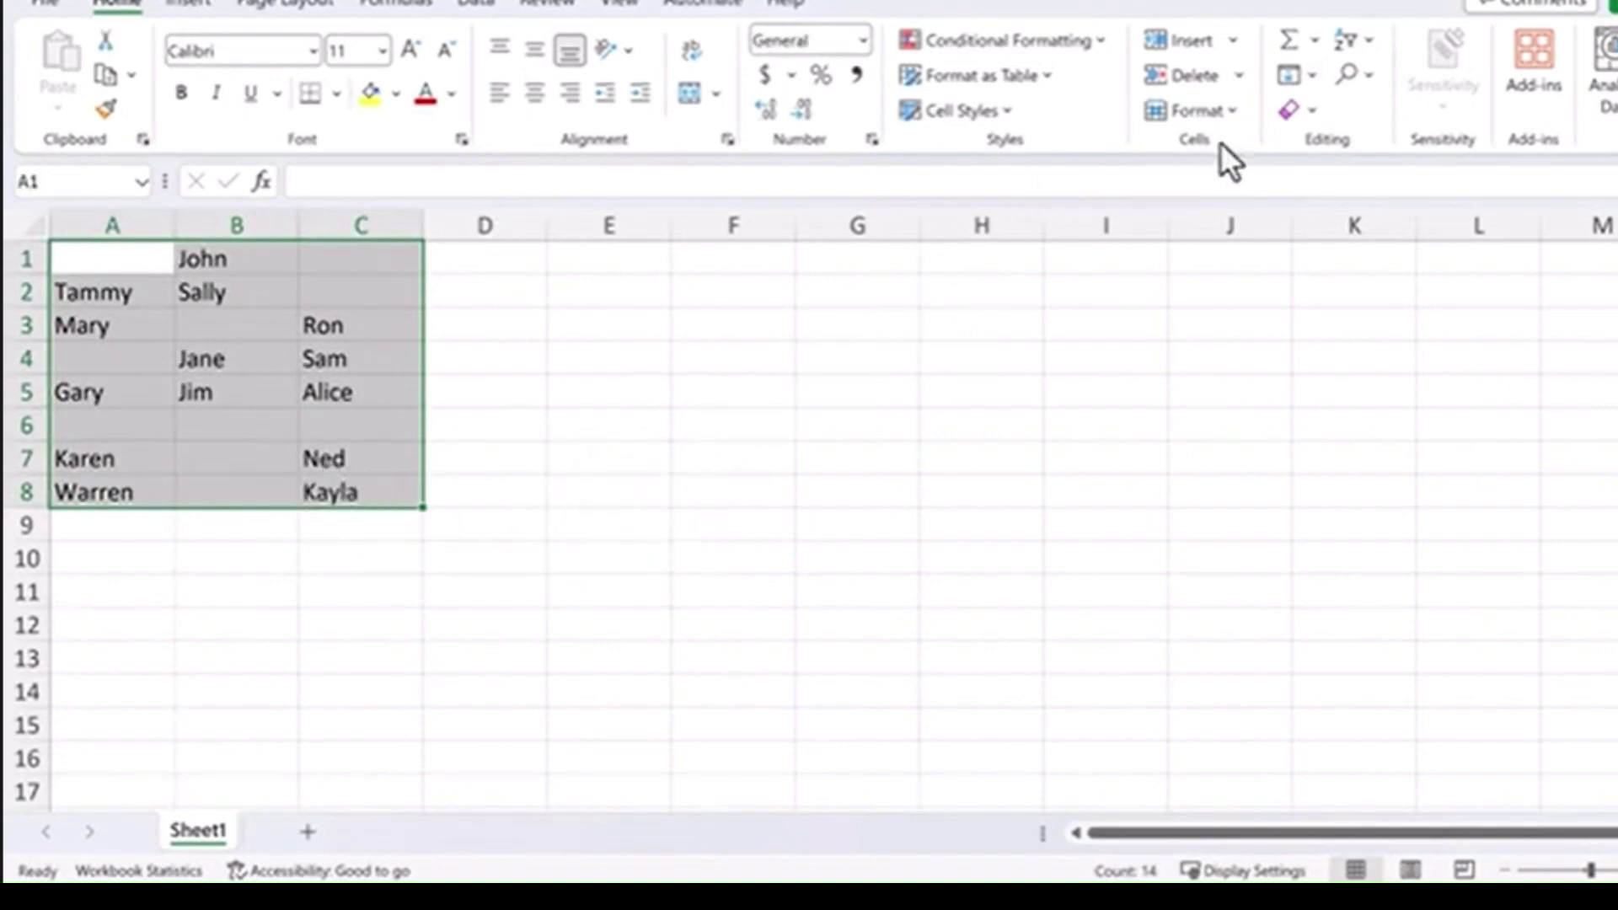
click(1372, 74)
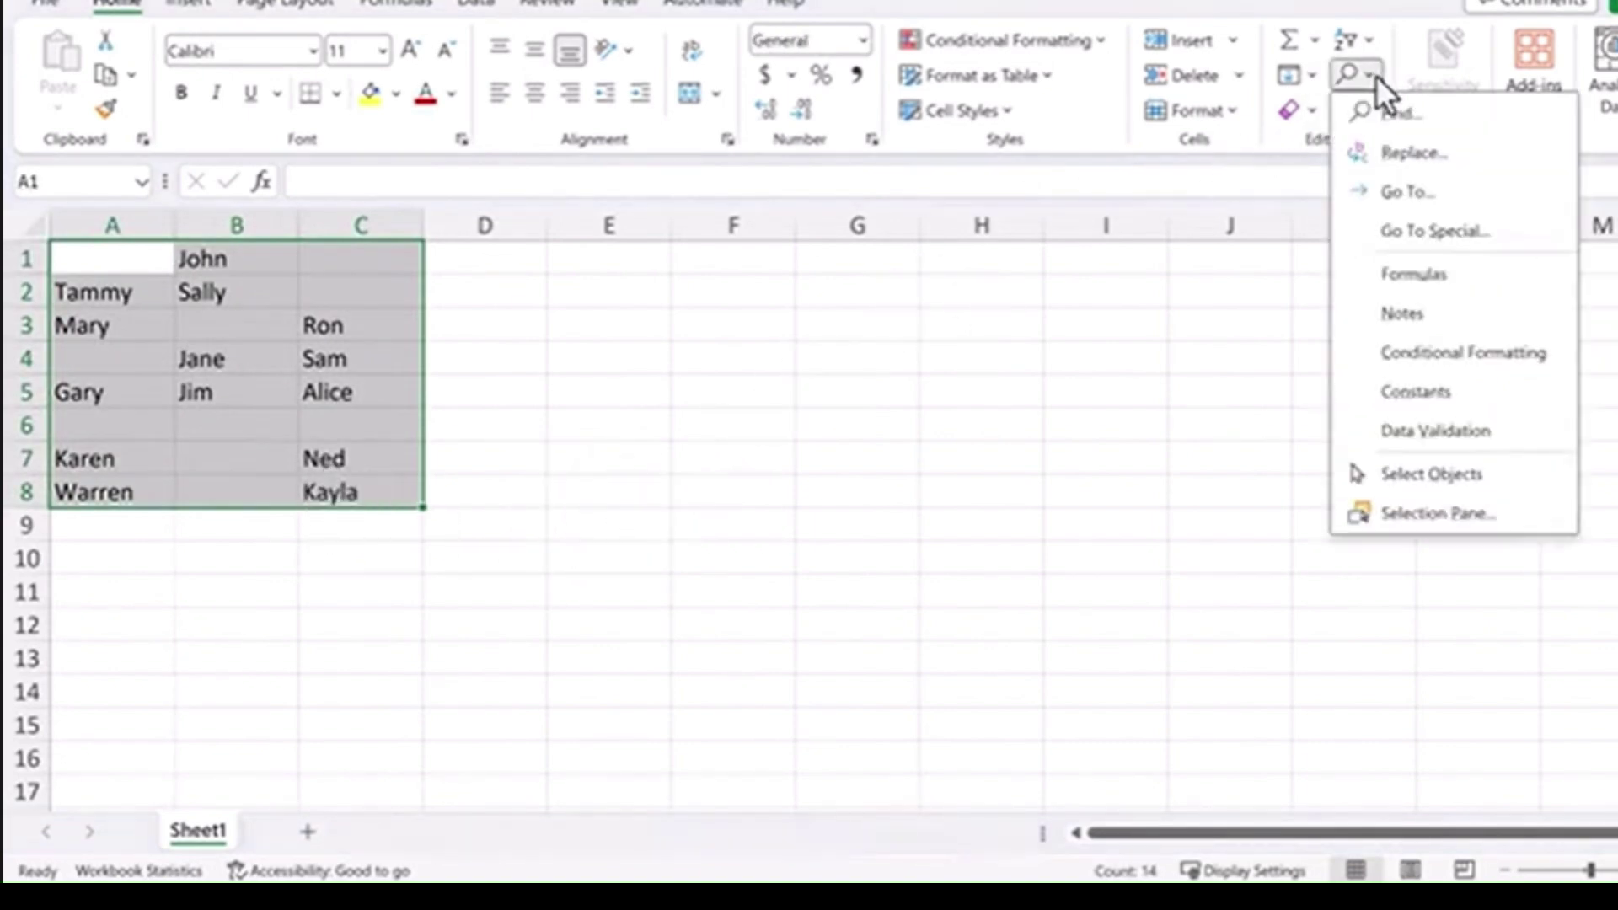
click(1447, 230)
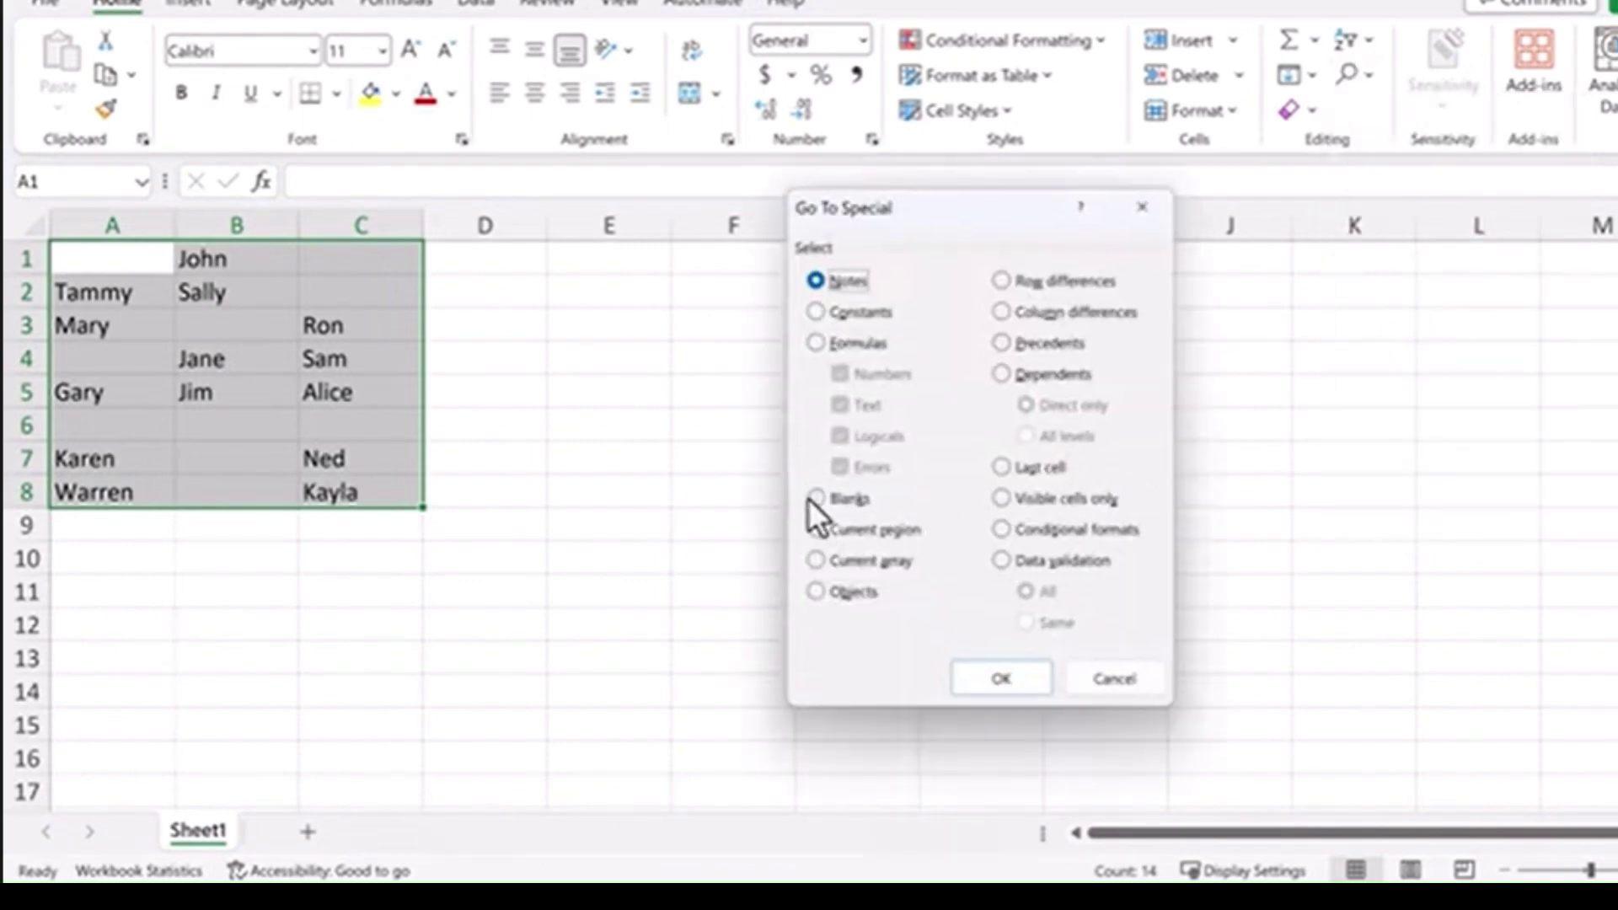
click(815, 498)
click(997, 677)
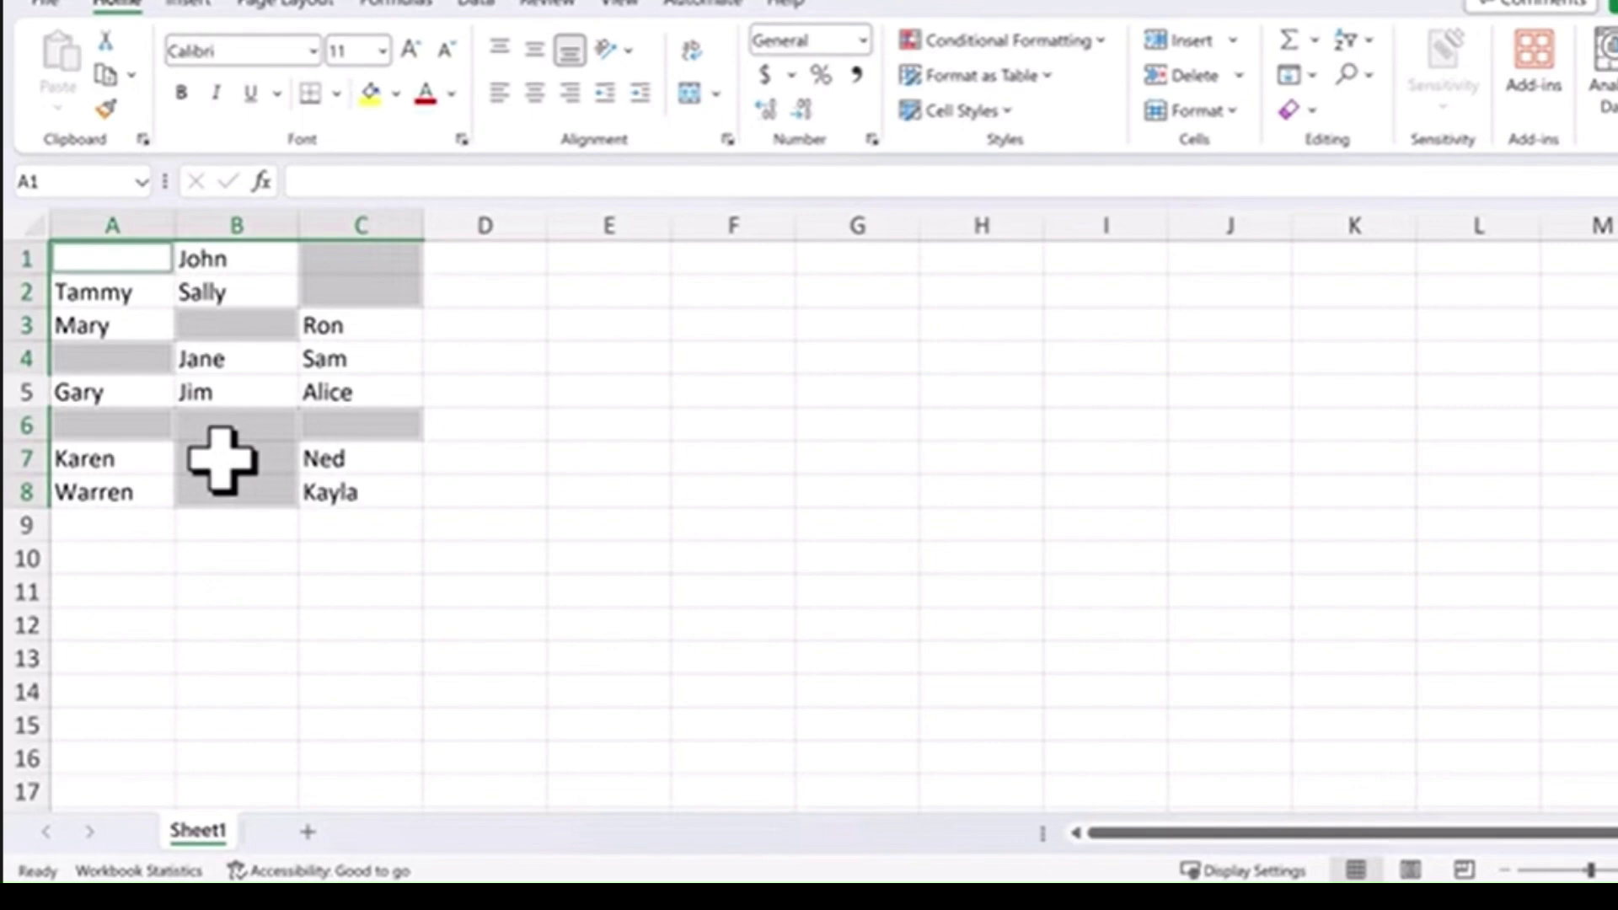
right_click(221, 459)
click(301, 277)
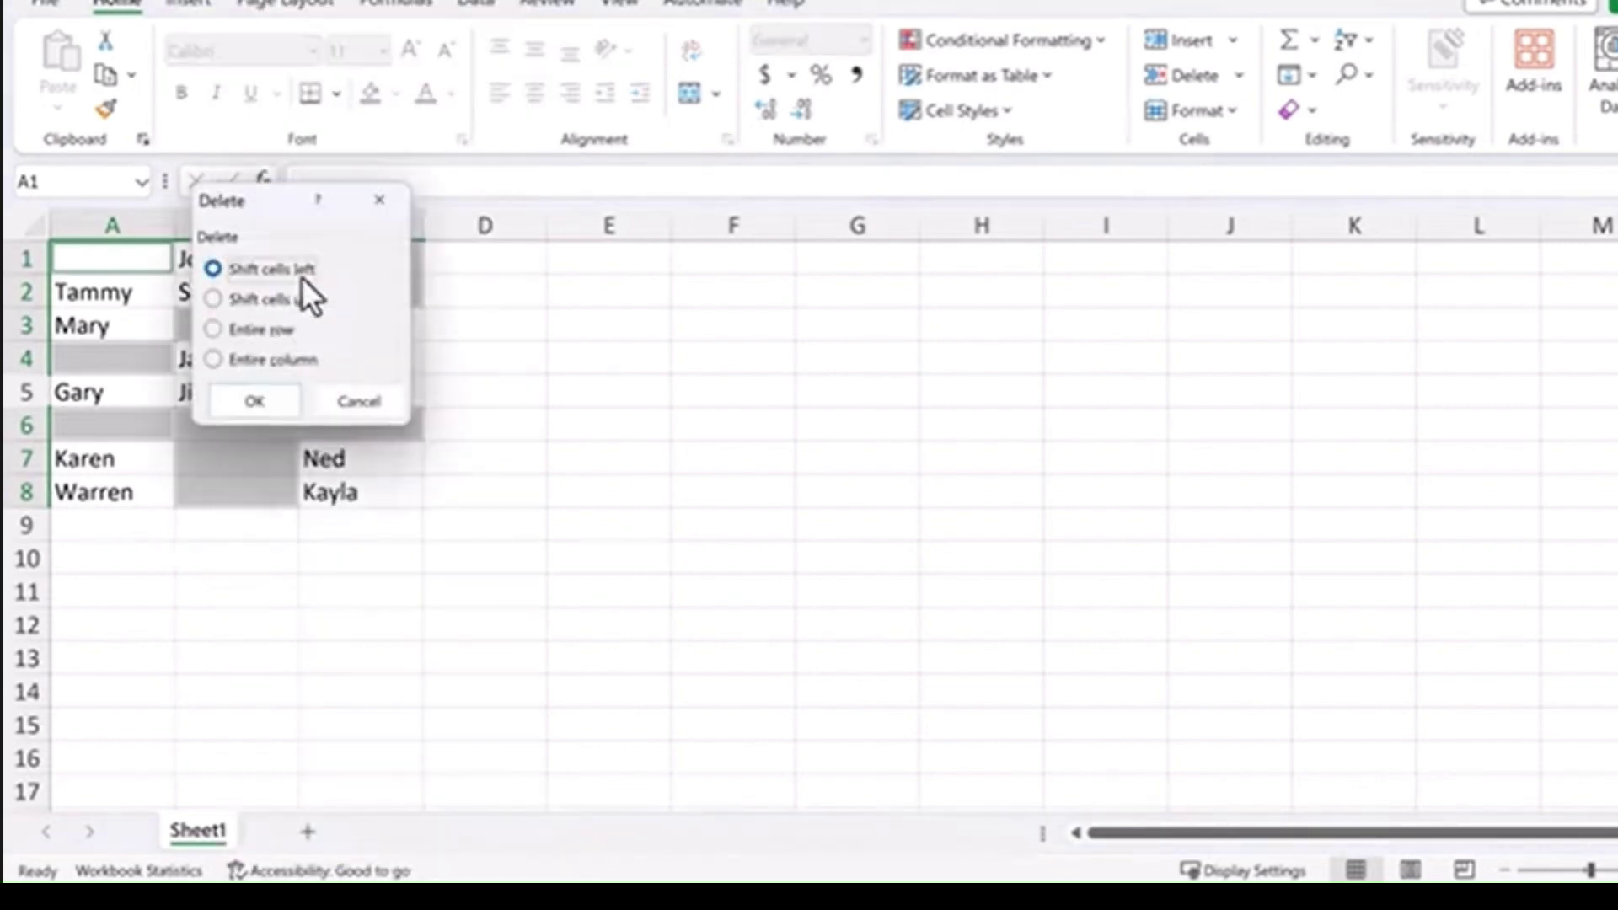
click(283, 299)
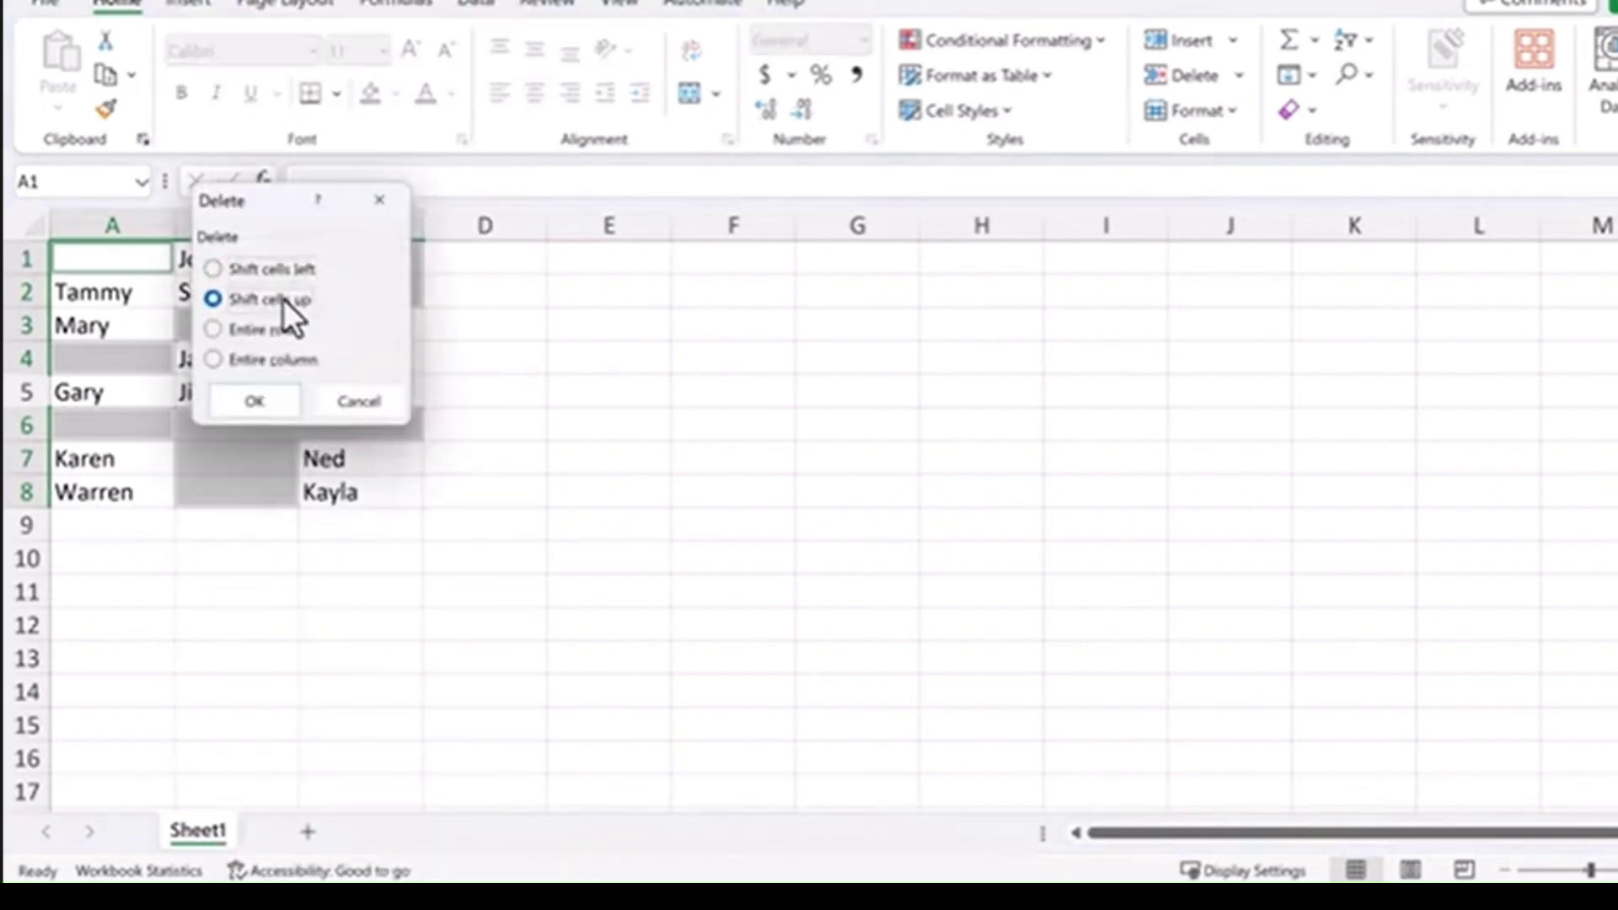
click(256, 396)
click(390, 480)
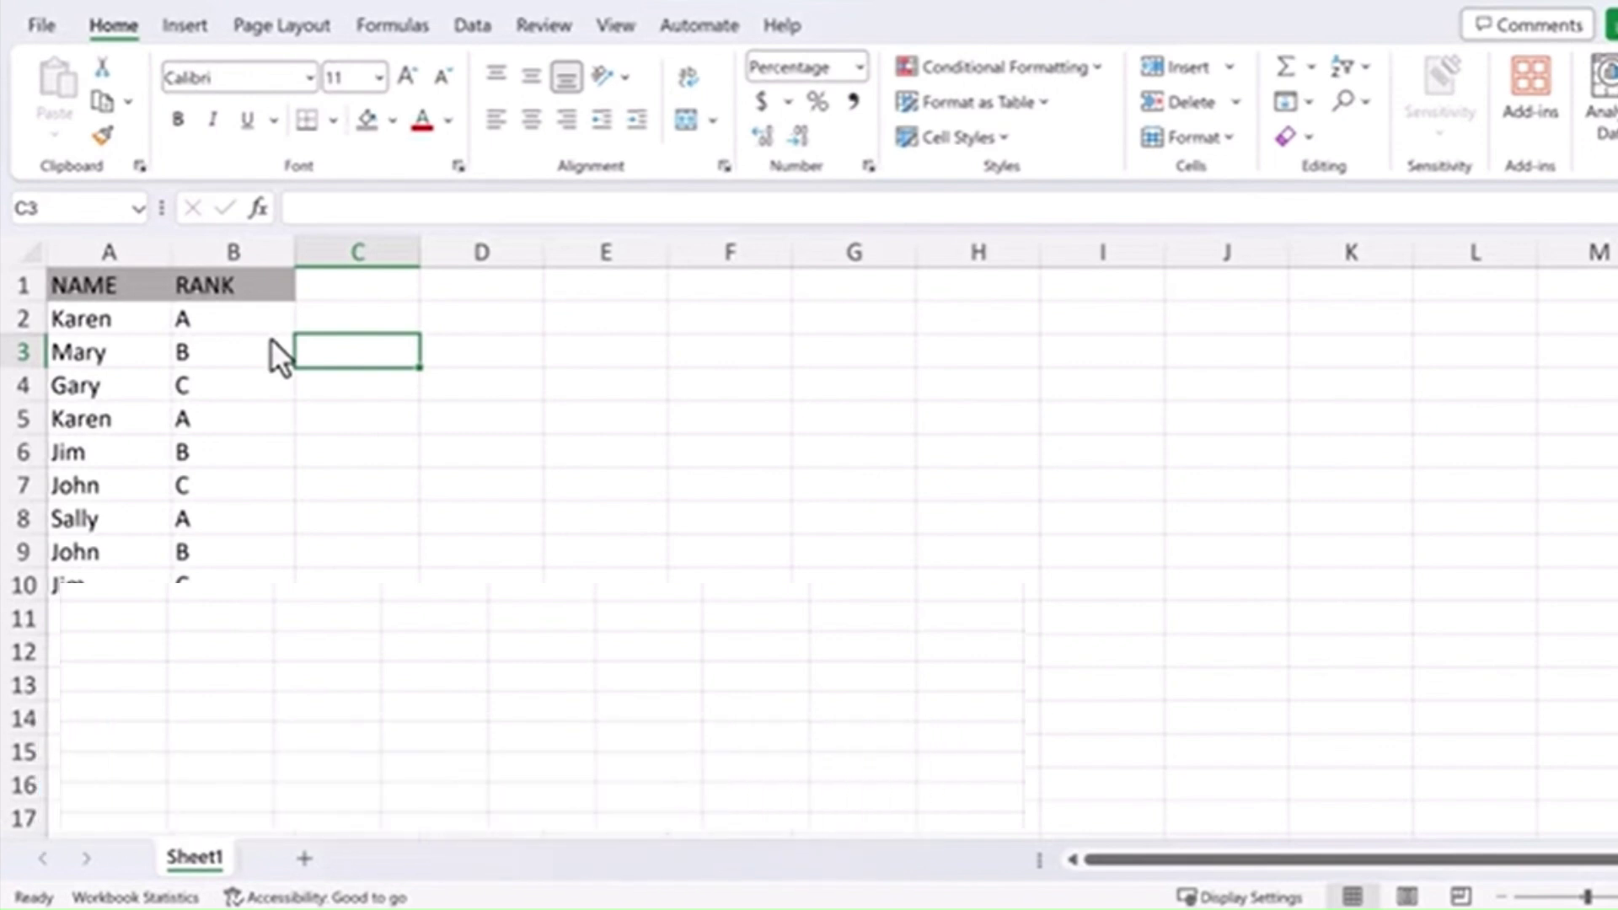
- Remove duplicate rows from A1:B10, comparing both the NAME and RANK columns and treating the first row as headers
drag(87, 289, 231, 581)
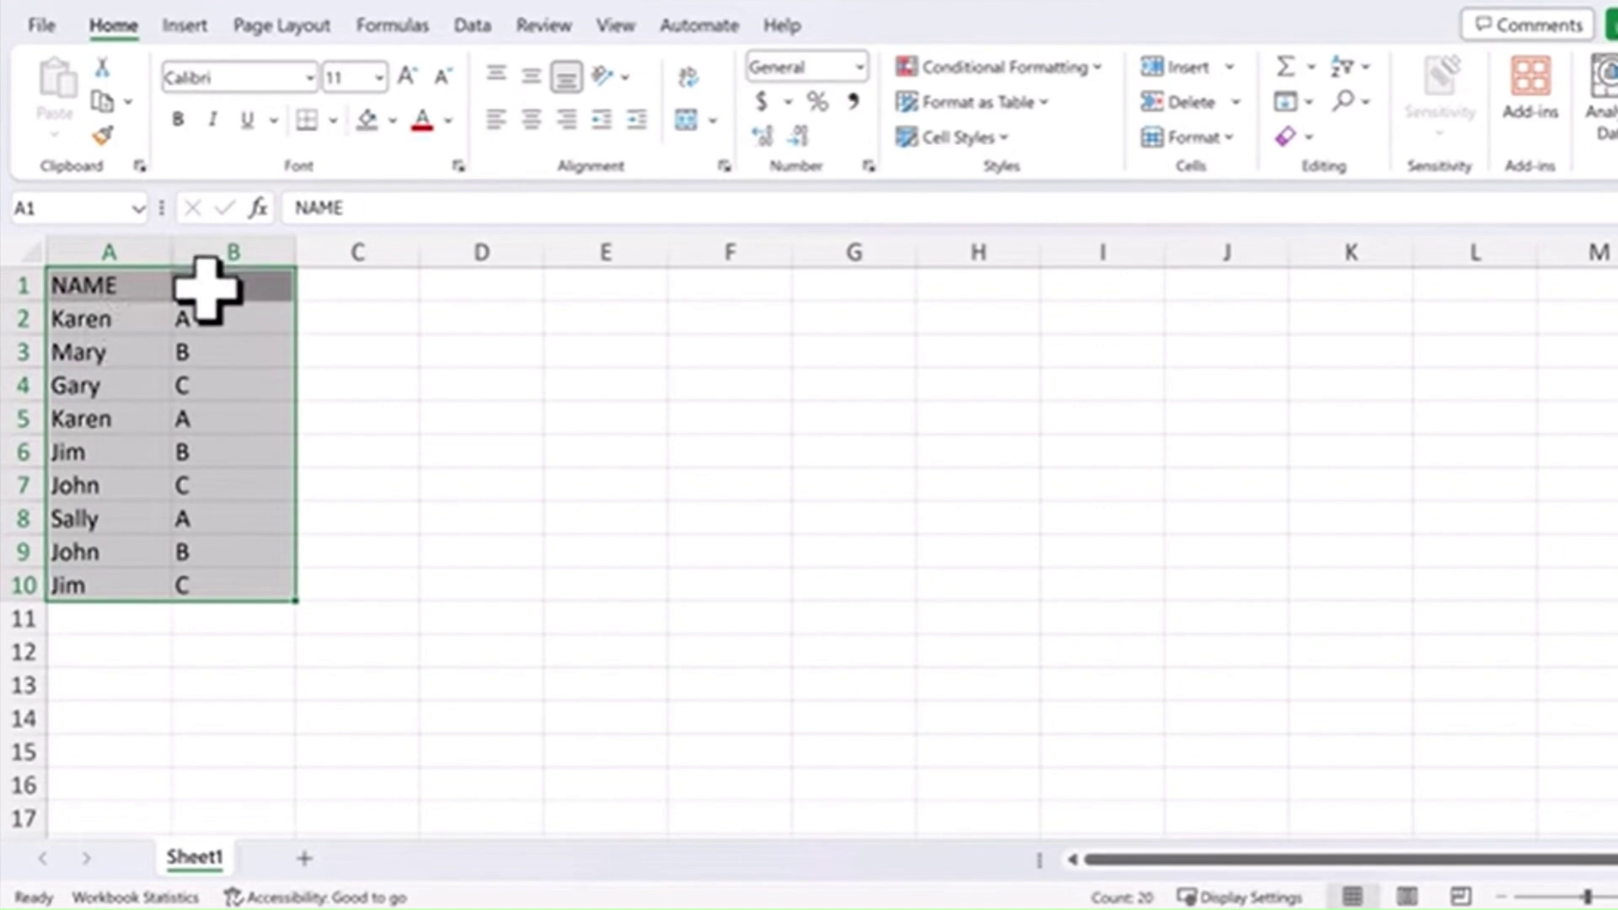
click(474, 25)
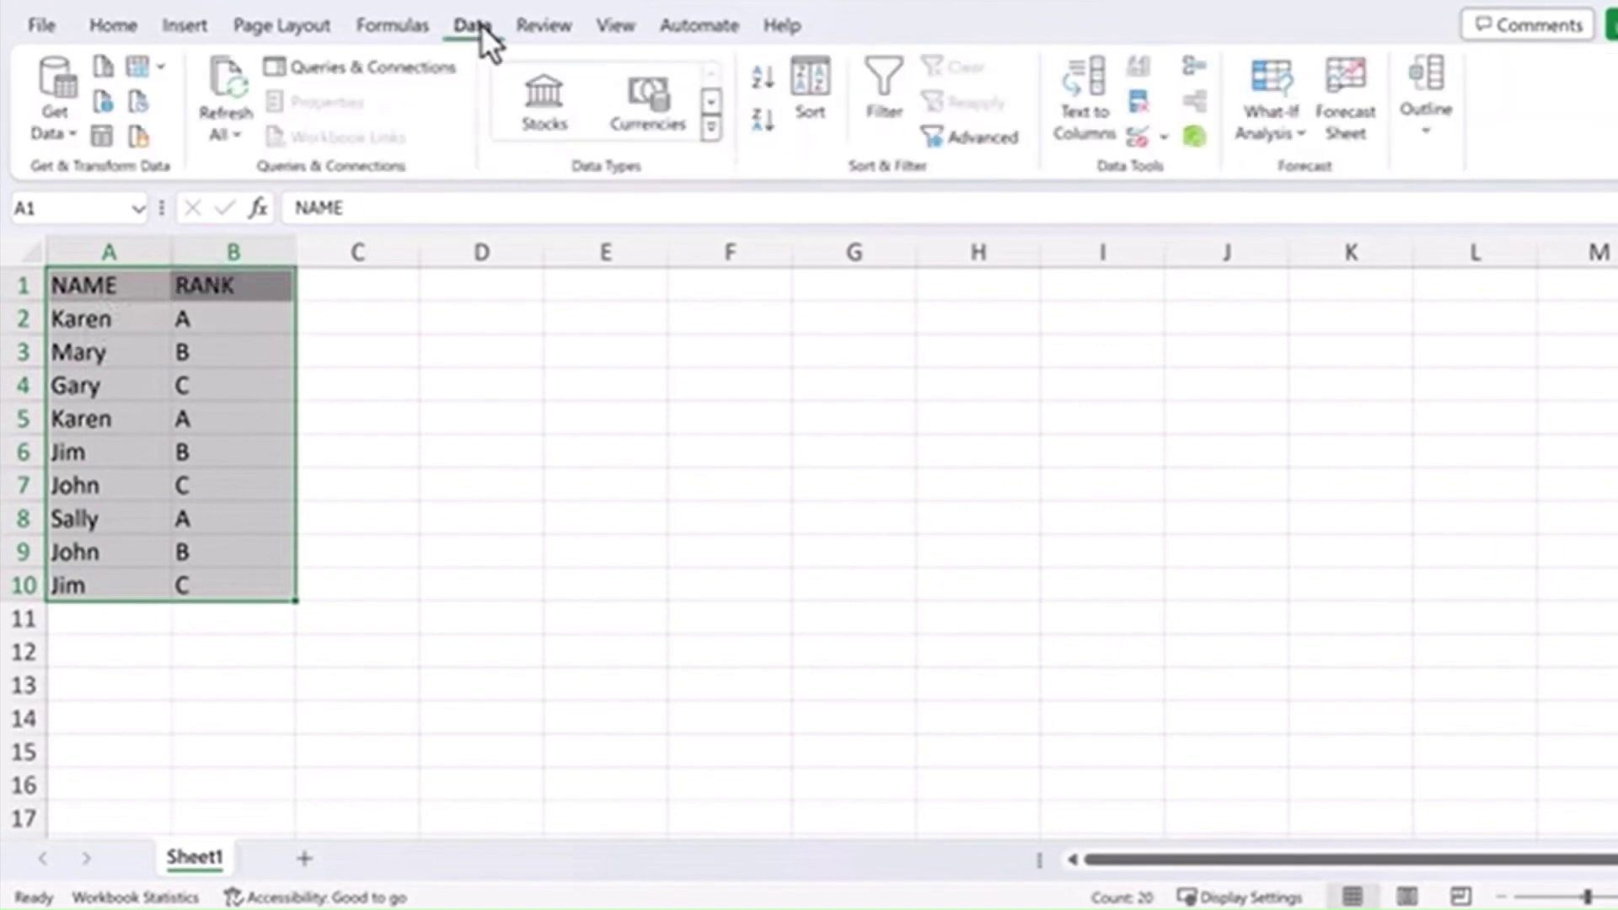
click(1139, 102)
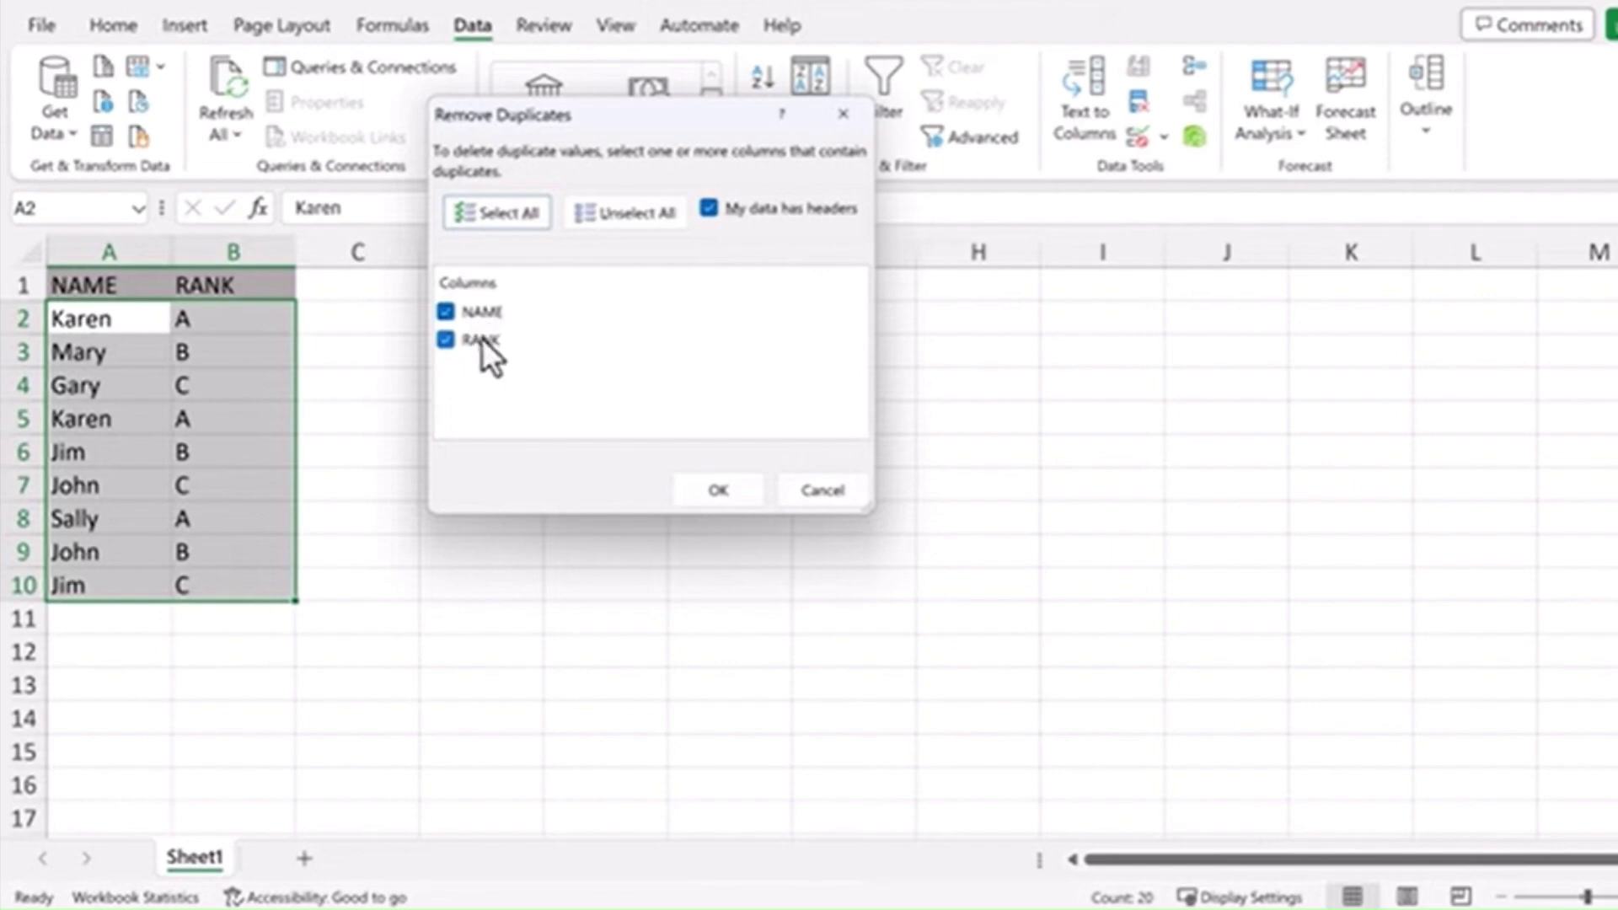
click(721, 489)
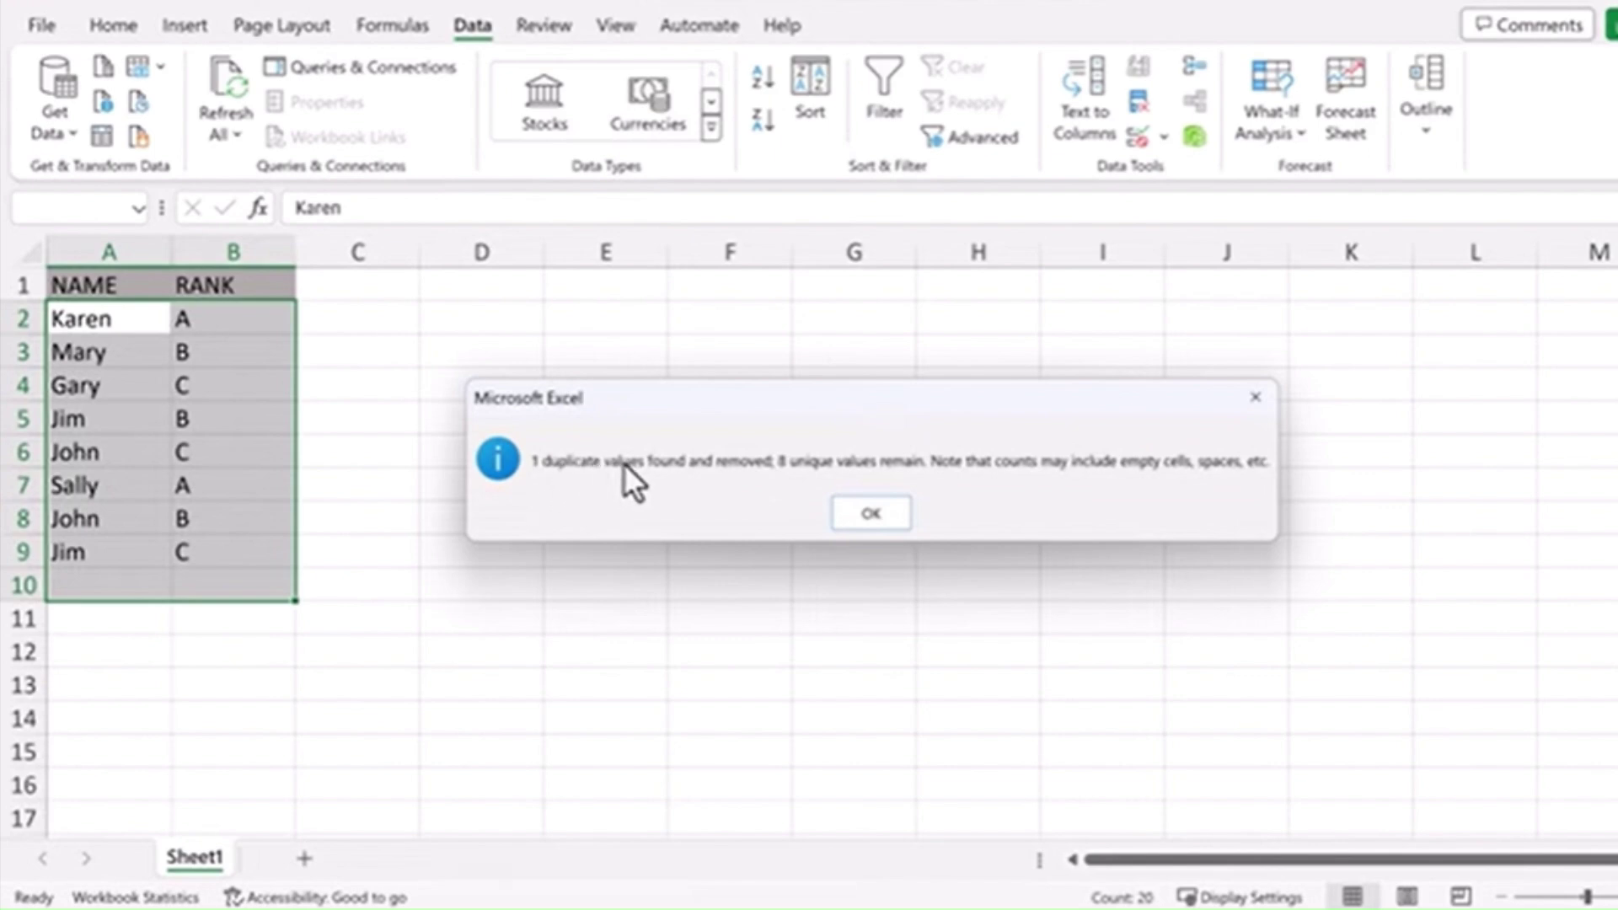
click(893, 509)
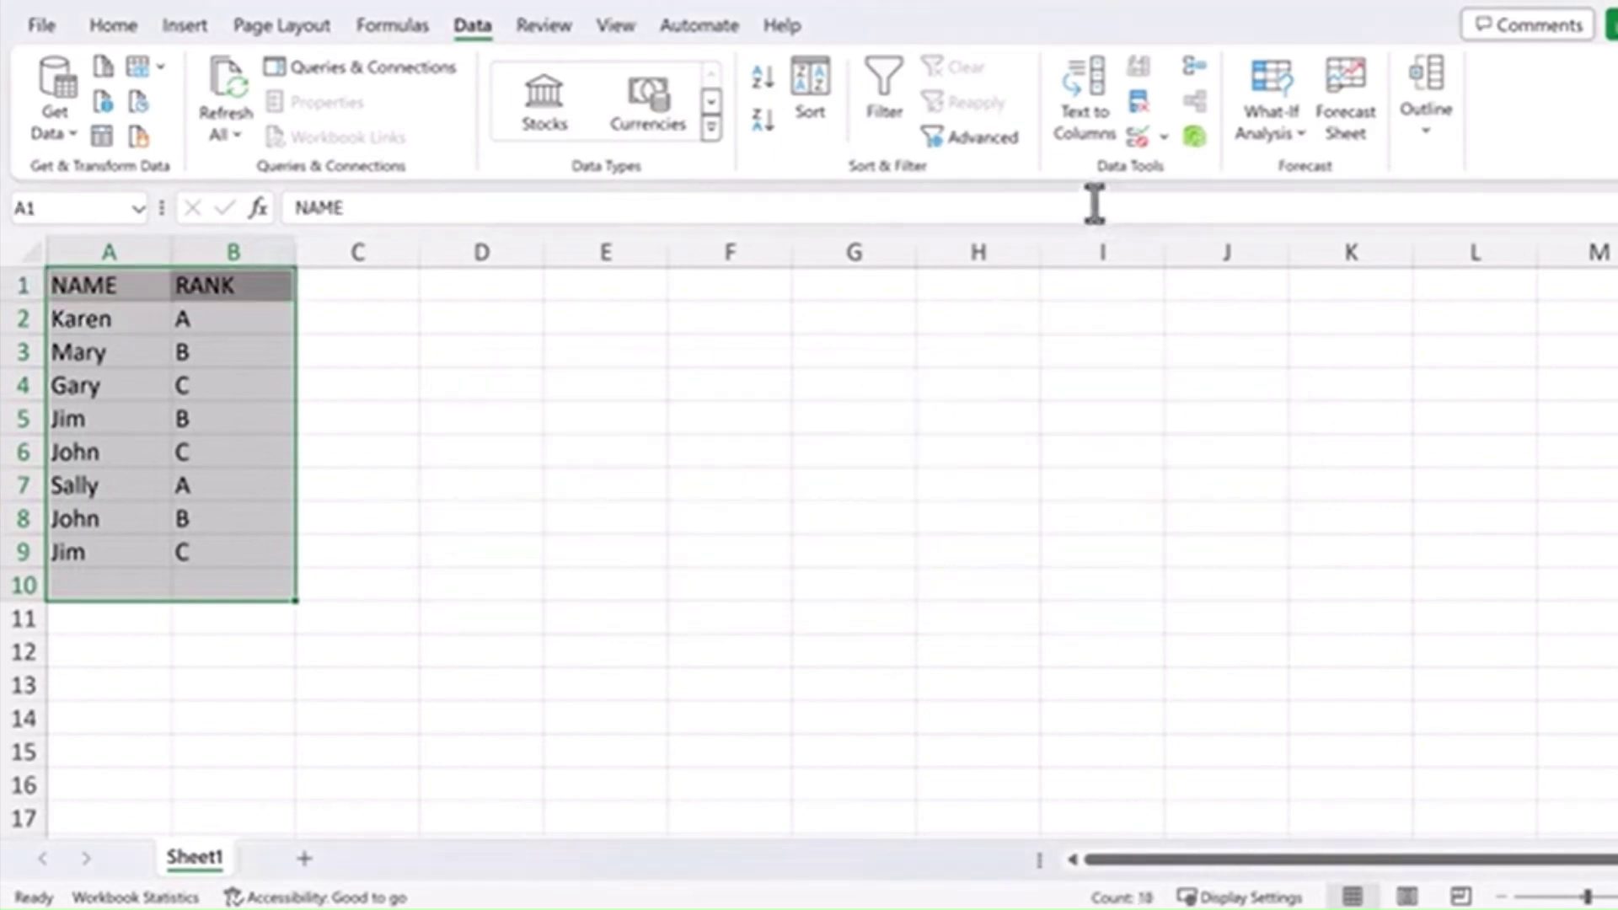
- Remove duplicates from the same list by comparing the NAME column only
click(1140, 108)
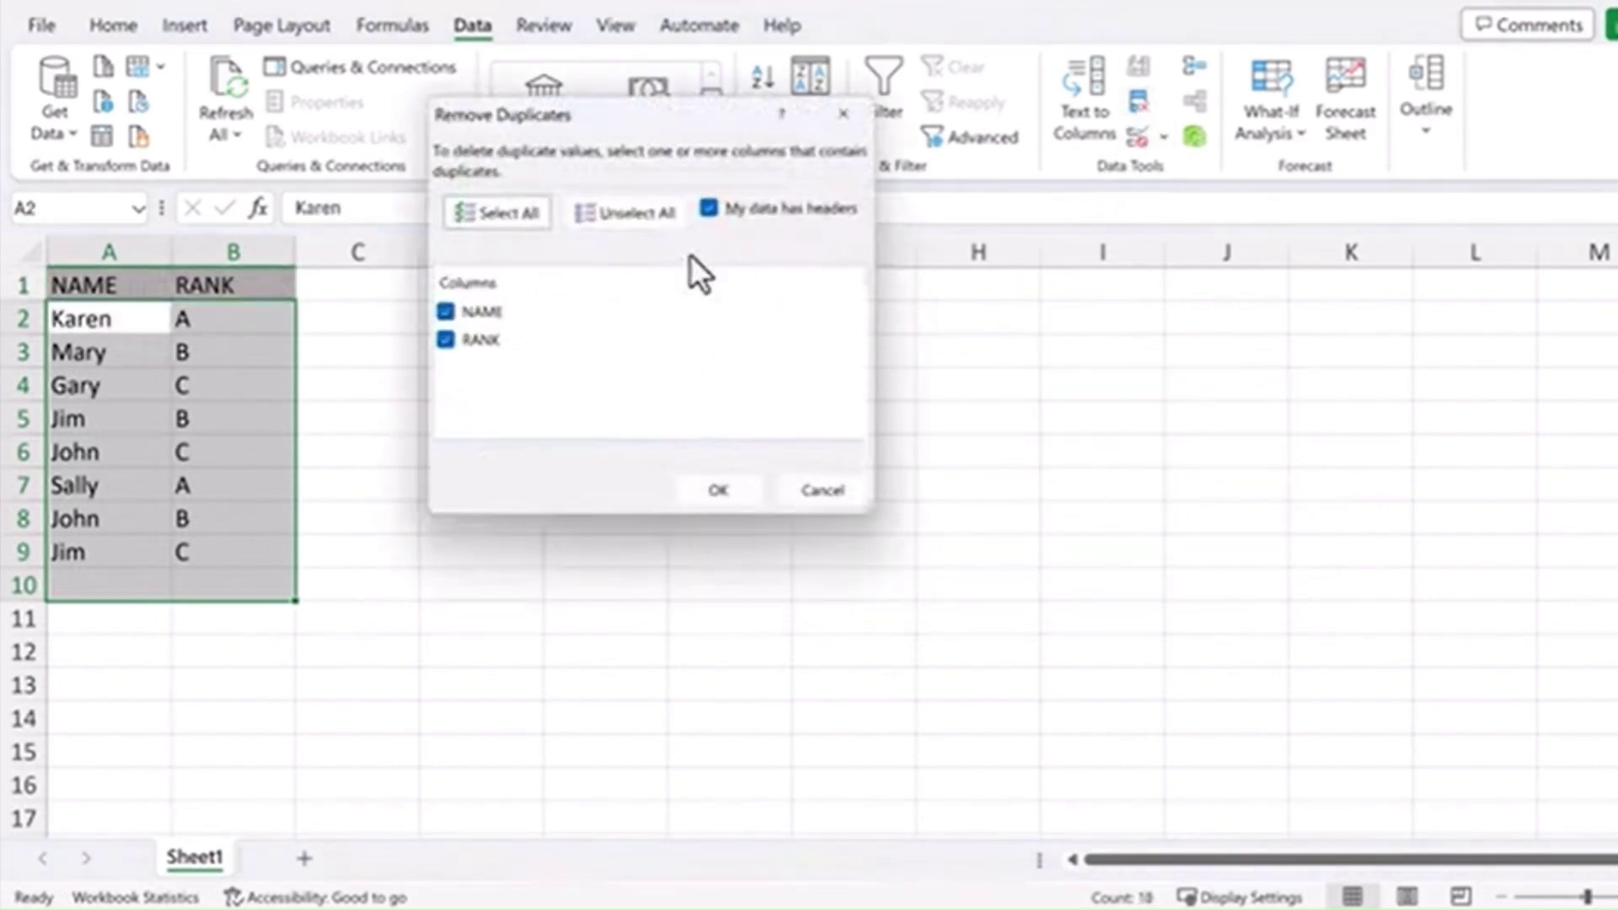
click(445, 341)
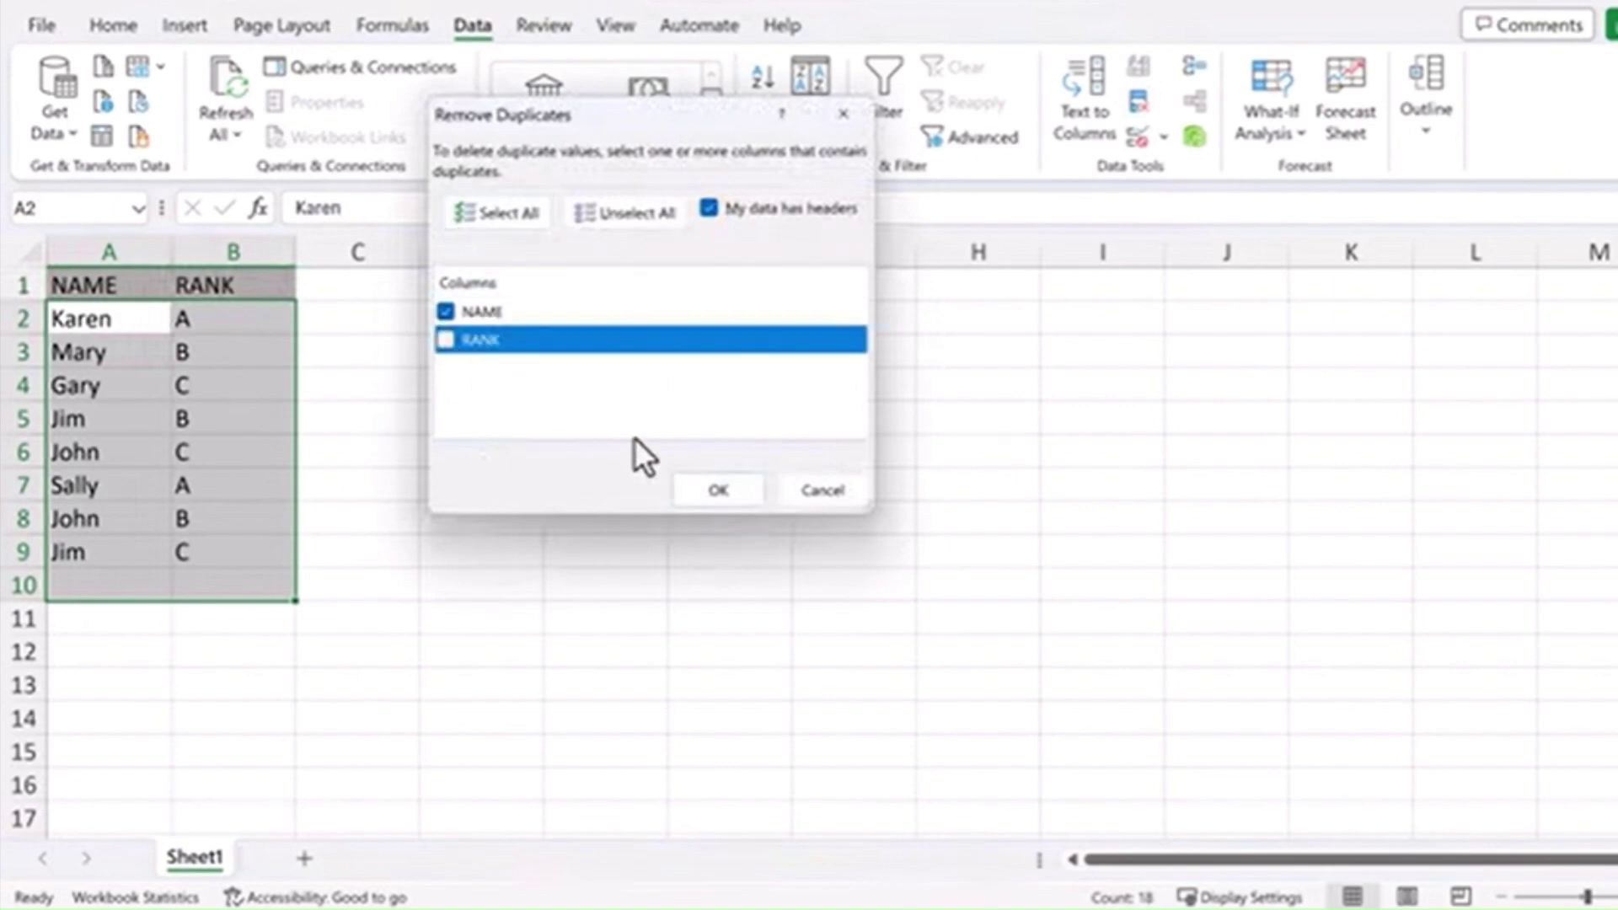
click(712, 492)
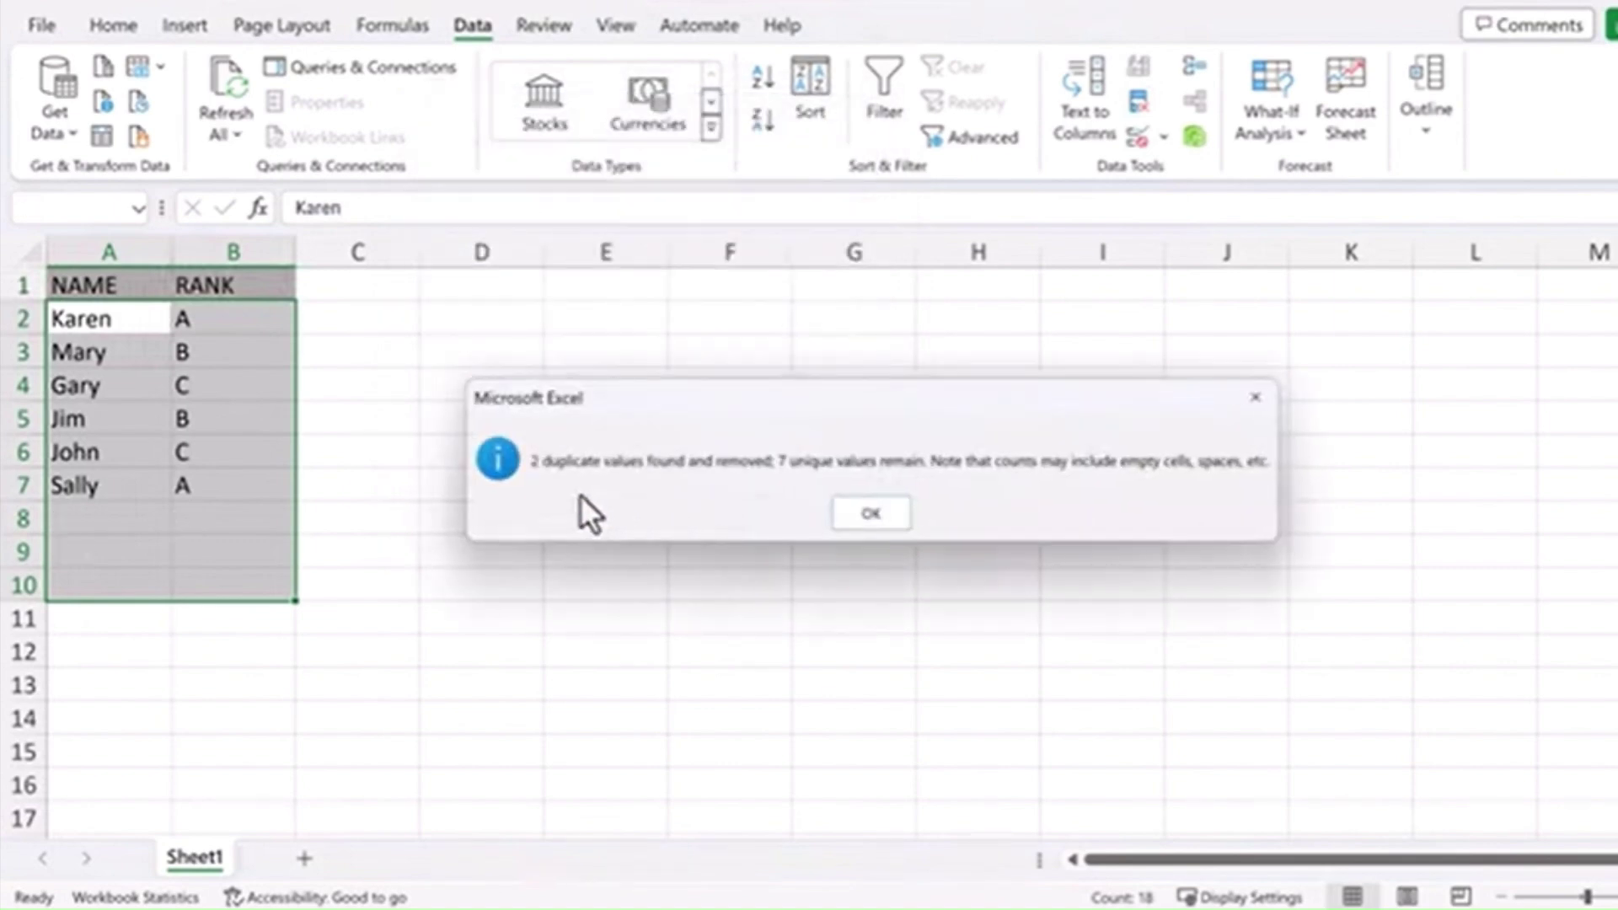
click(868, 513)
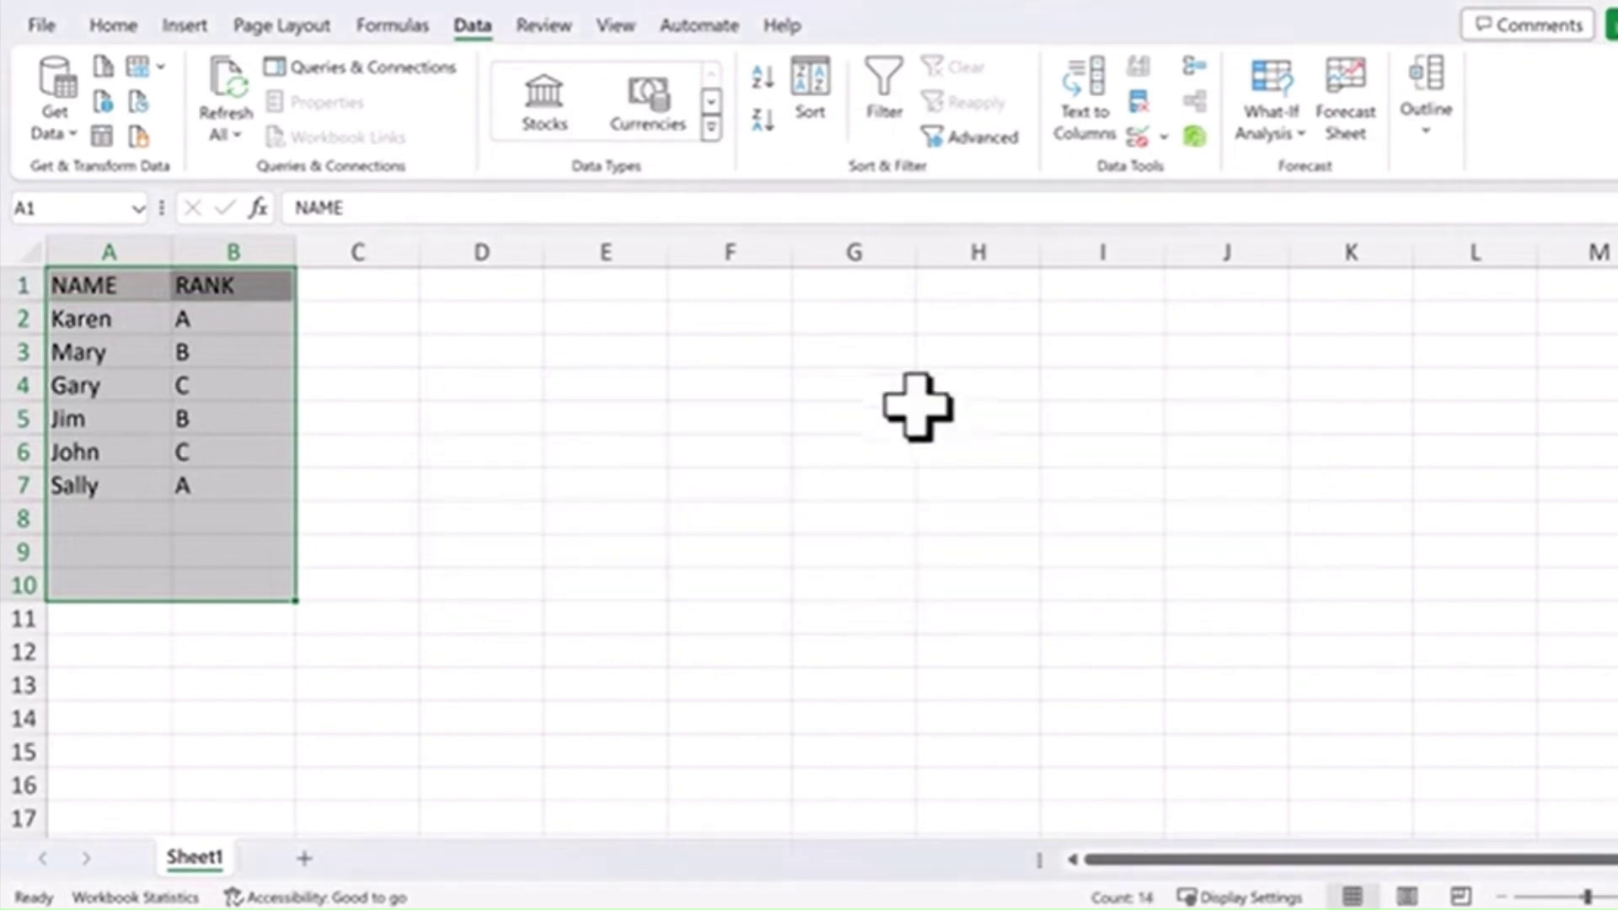
- Remove duplicates from the same list by comparing the RANK column only
click(1136, 113)
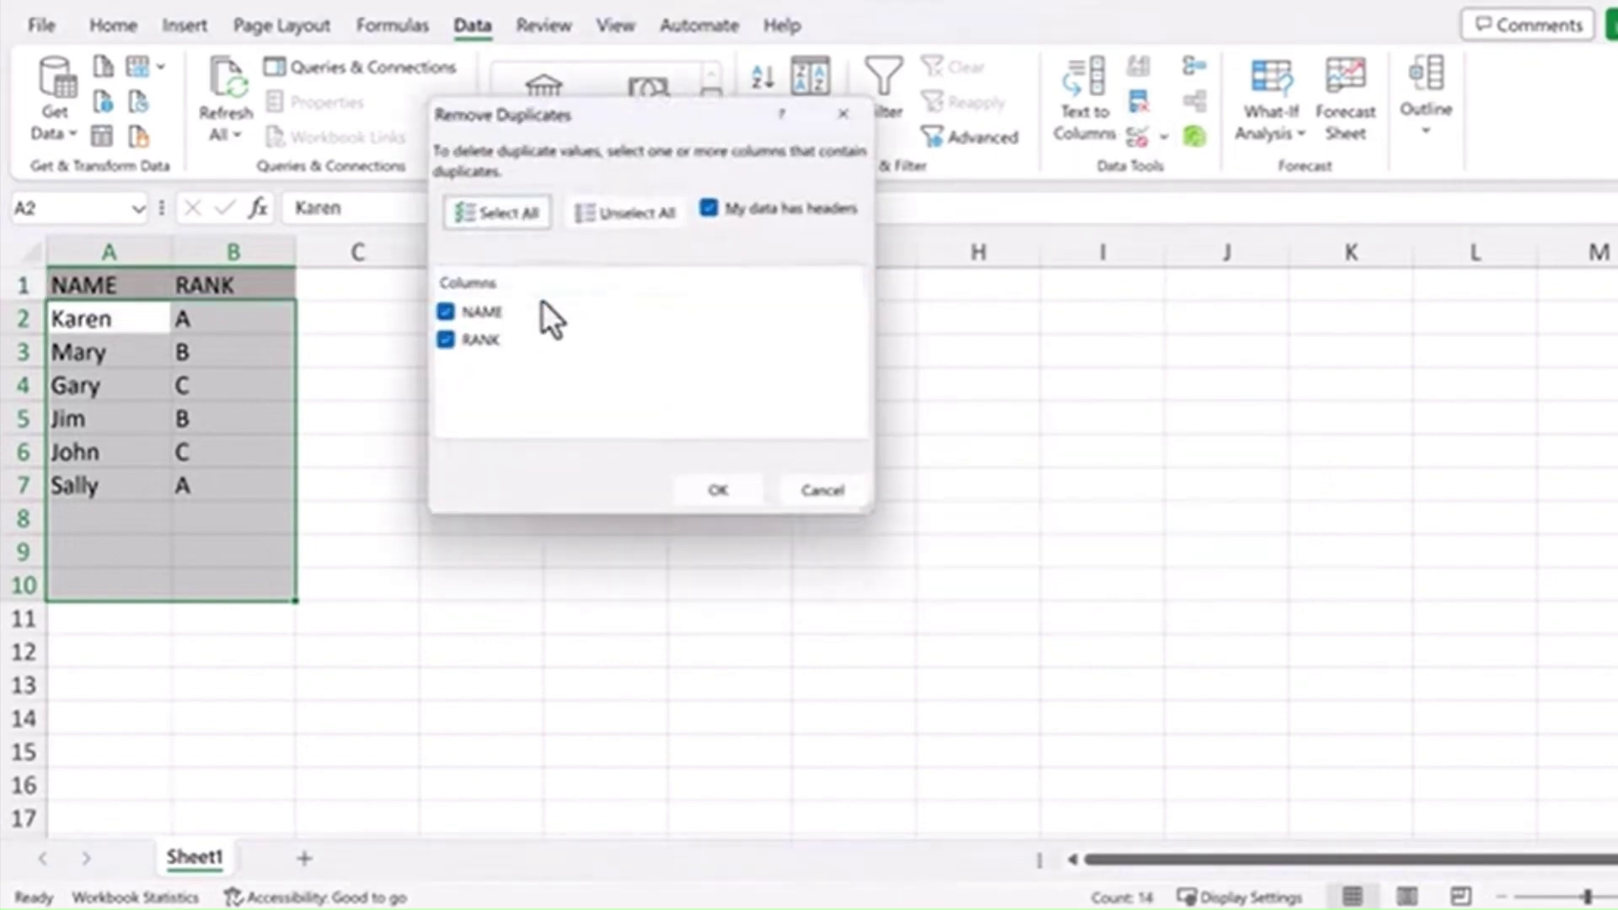
click(445, 312)
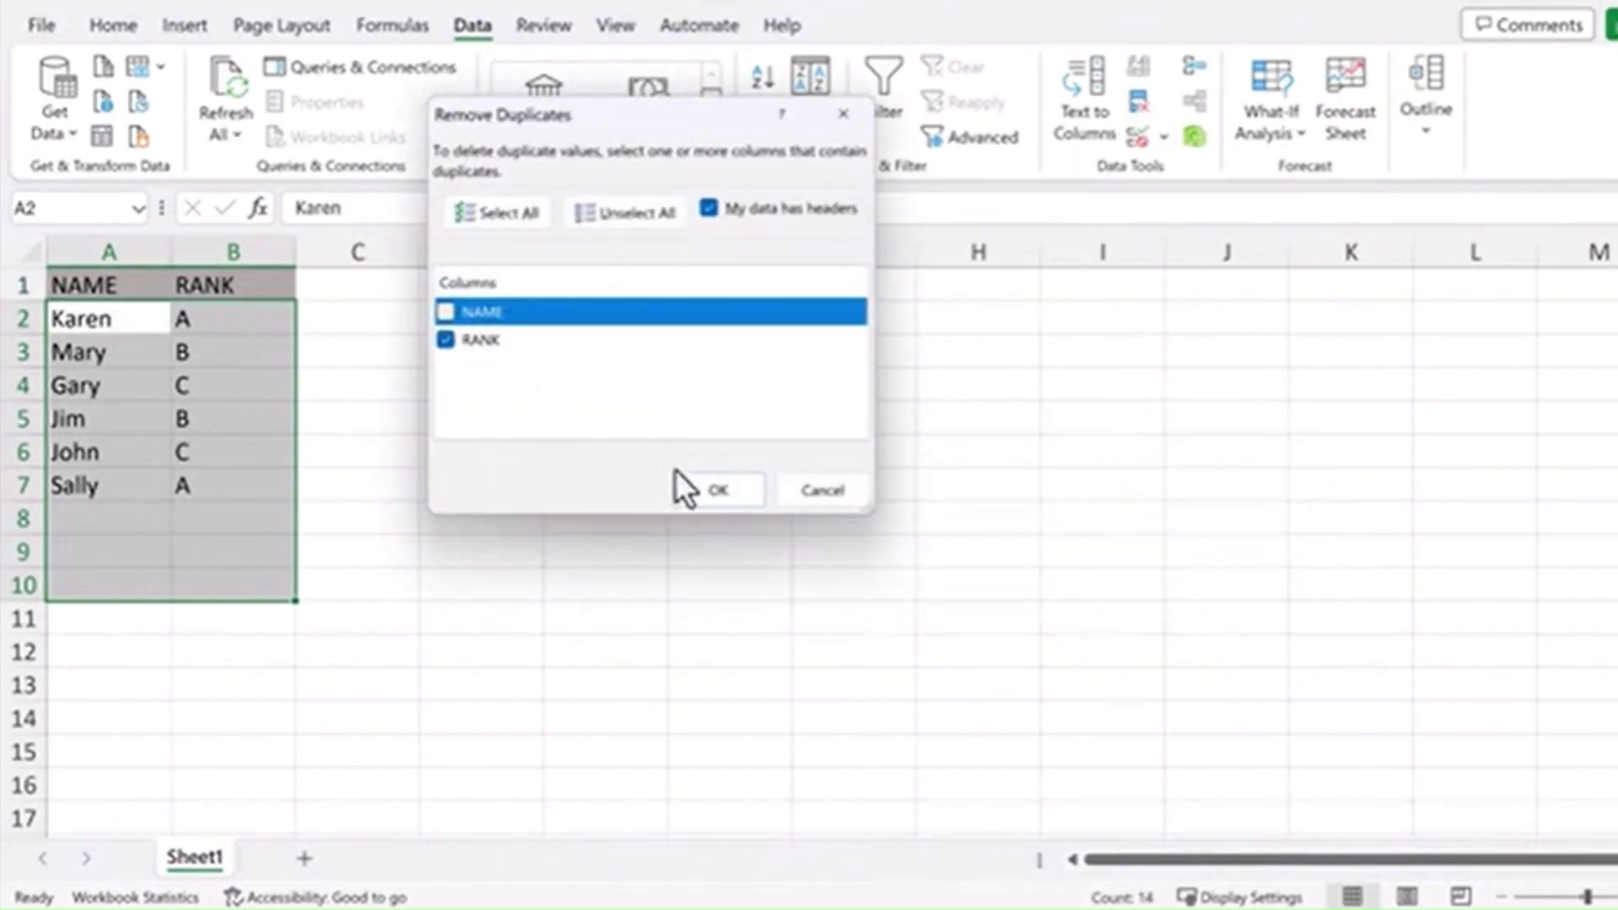
click(706, 489)
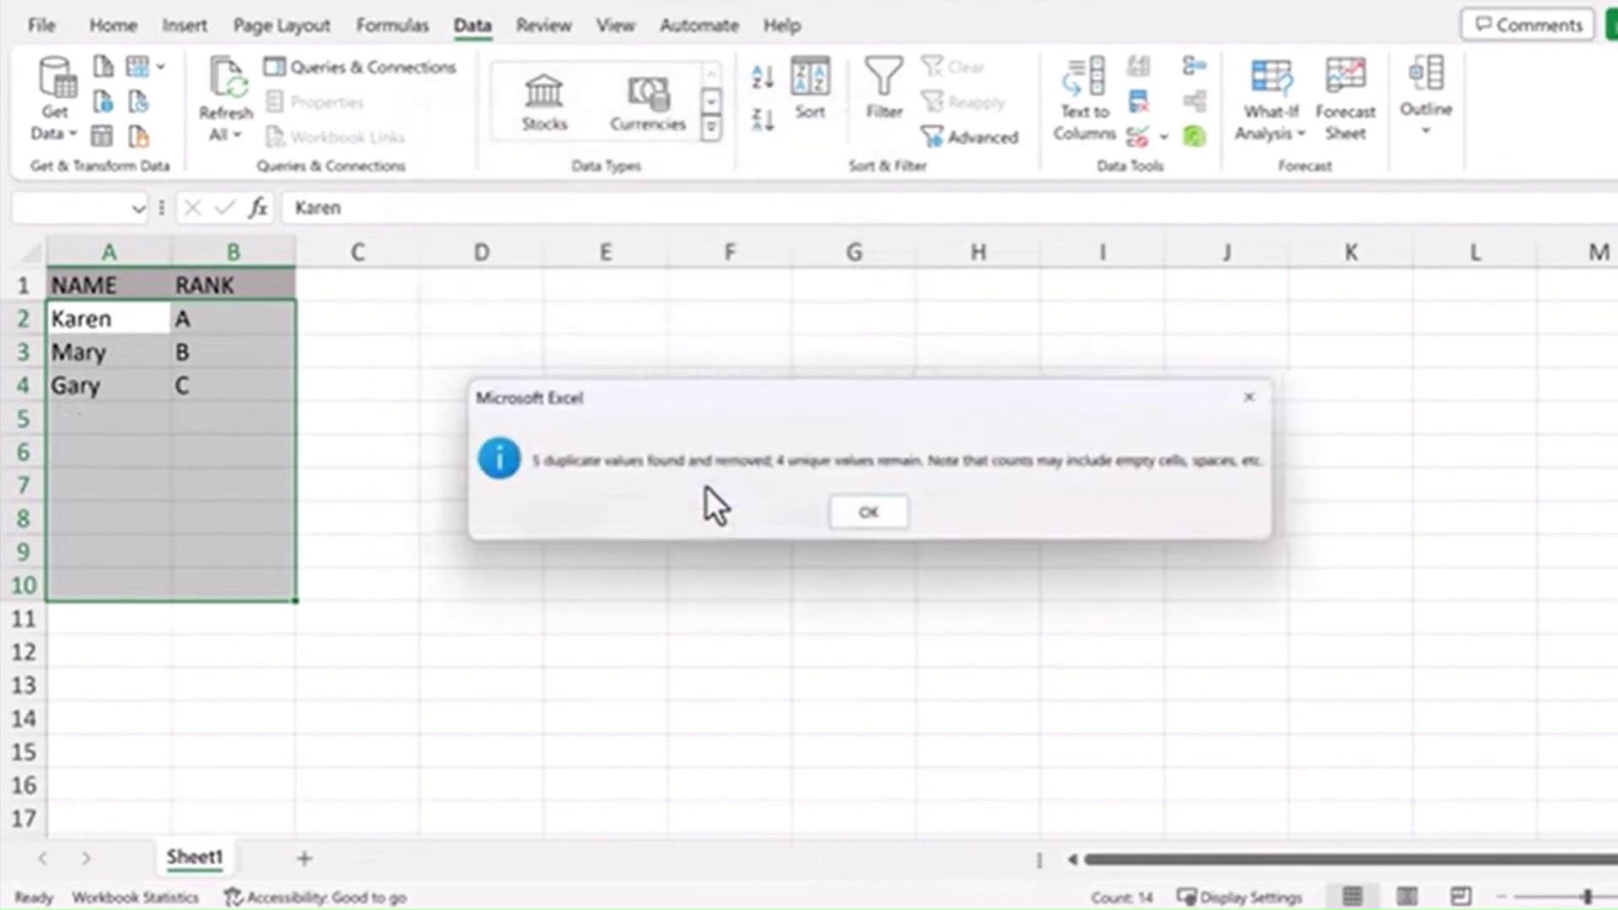
click(856, 509)
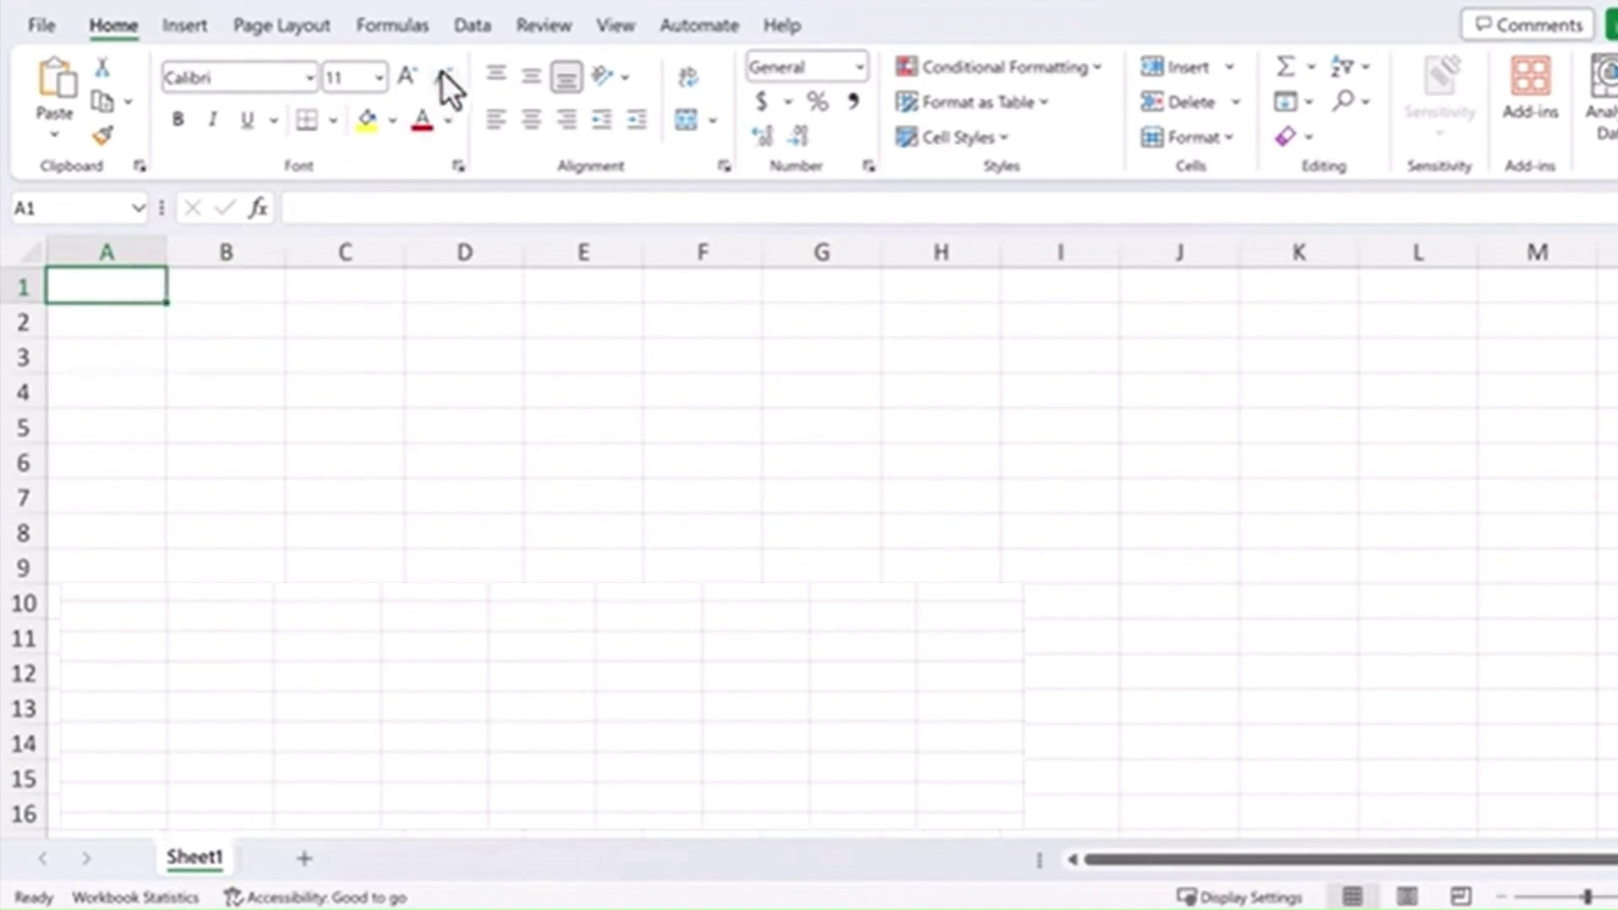
click(472, 33)
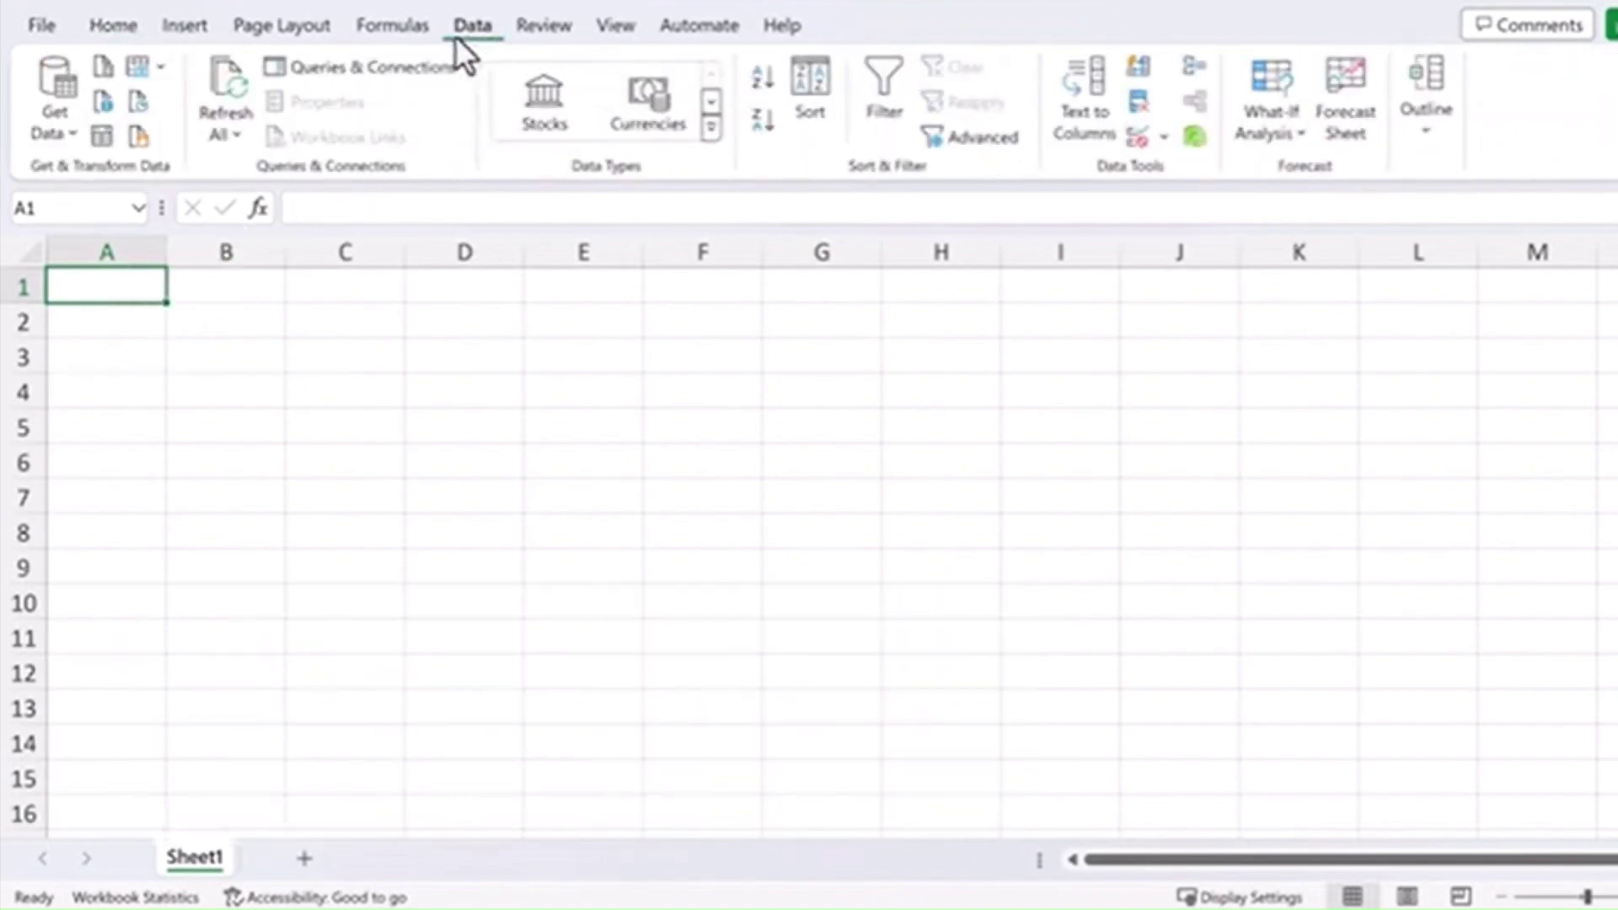
click(155, 74)
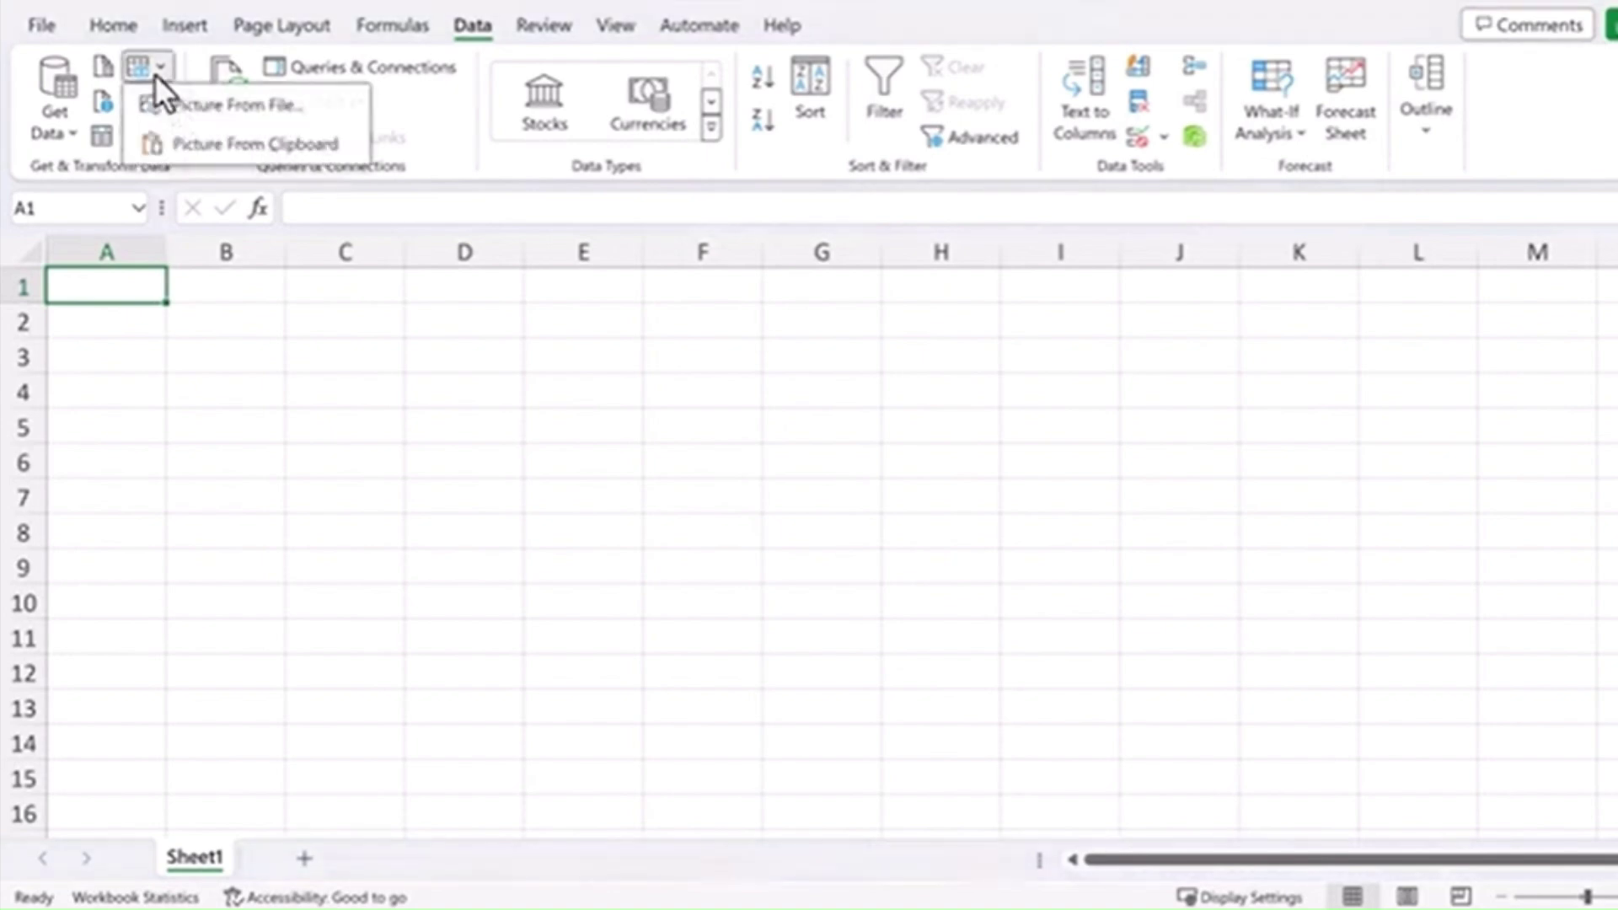
click(298, 147)
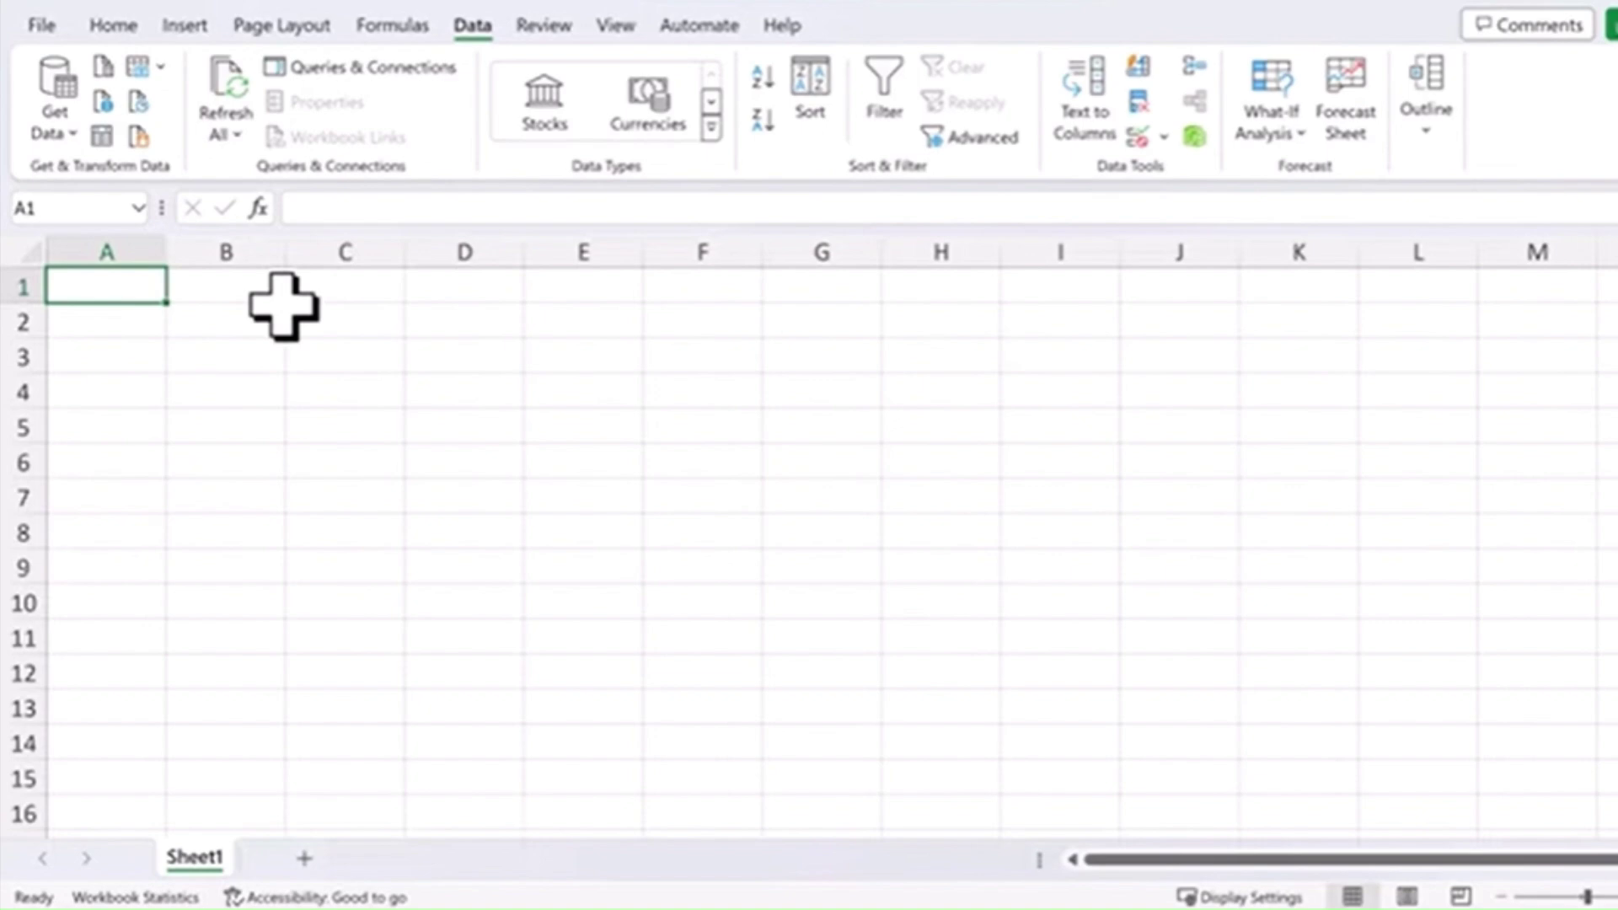
- Switch to Snipping Tool, copy the captured movie ranking table, and import it in Excel as data from a clipboard picture
key(alt+Tab)
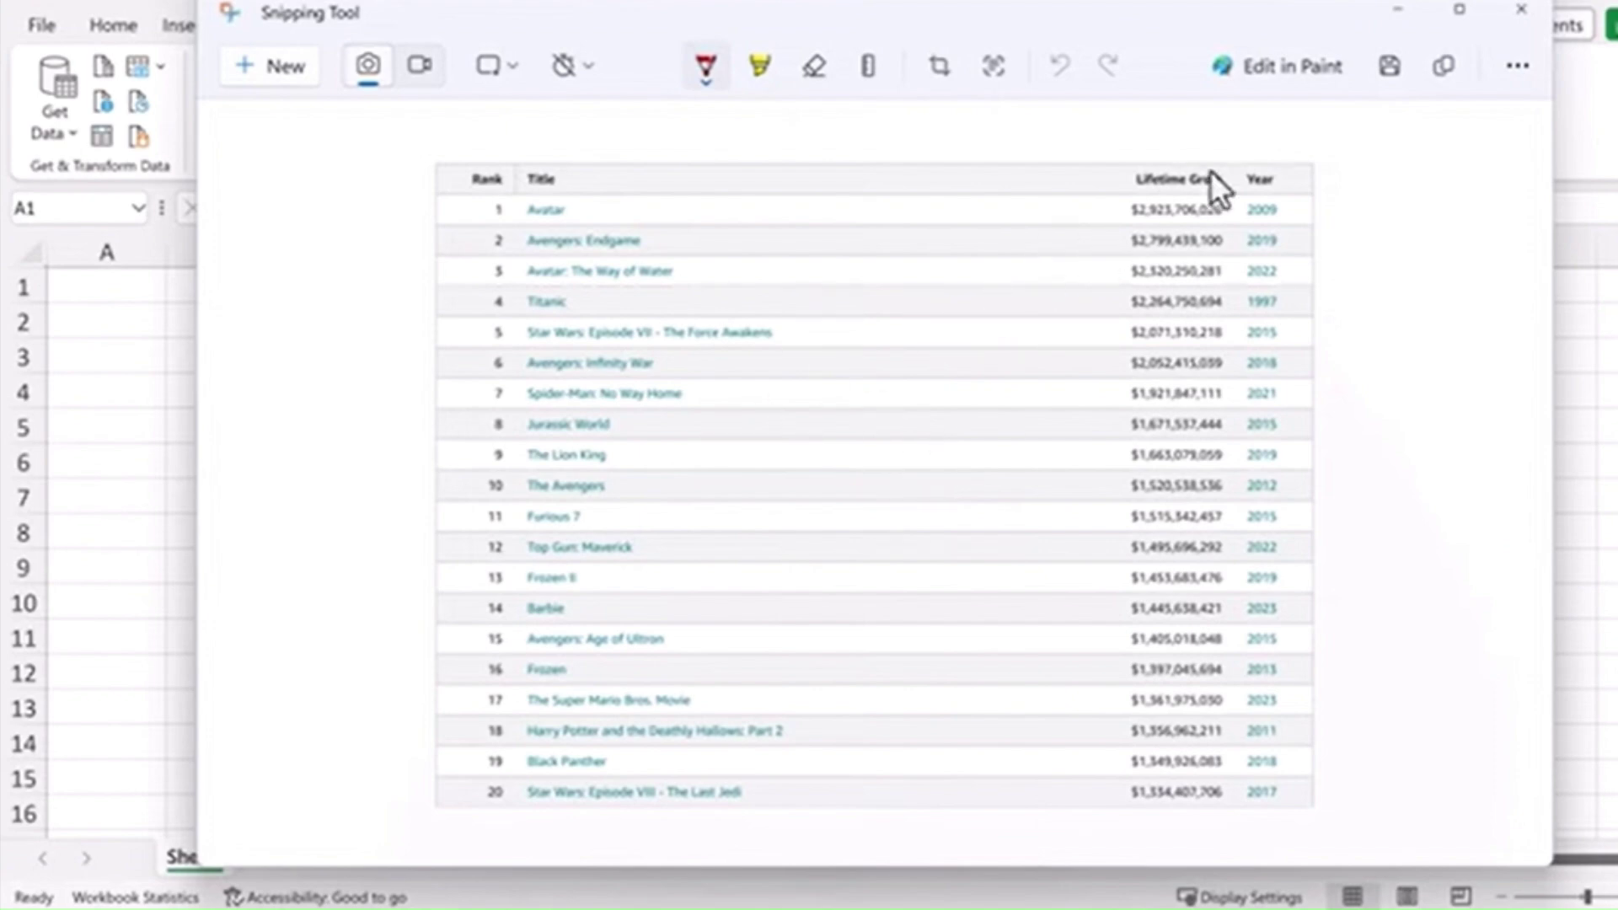
click(1447, 69)
key(alt+Tab)
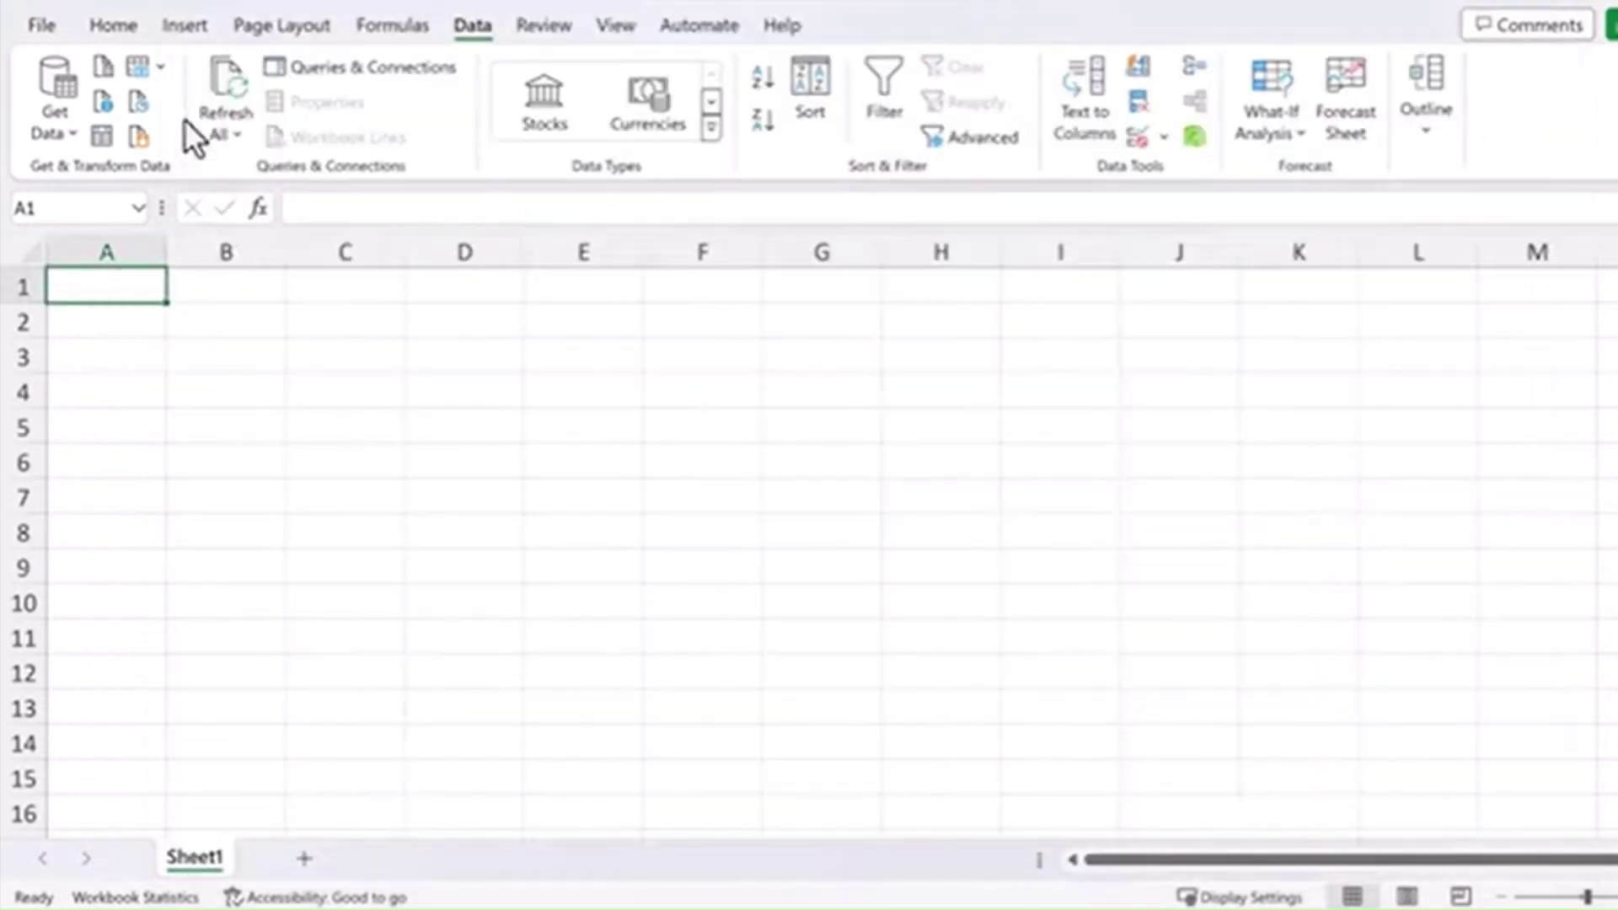
click(160, 66)
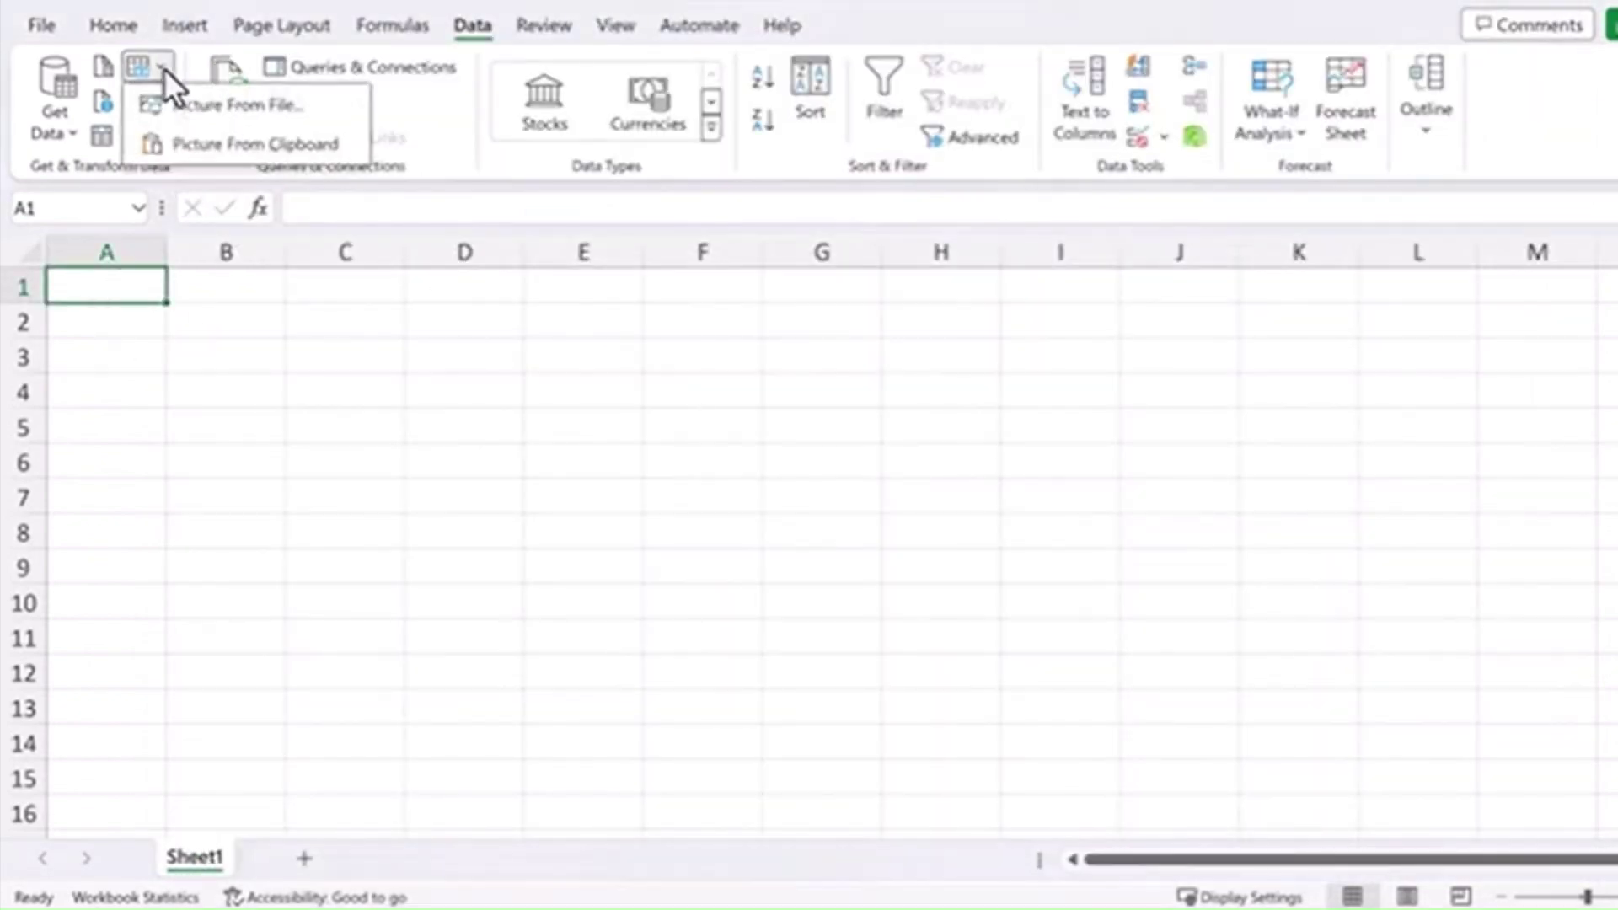
click(261, 149)
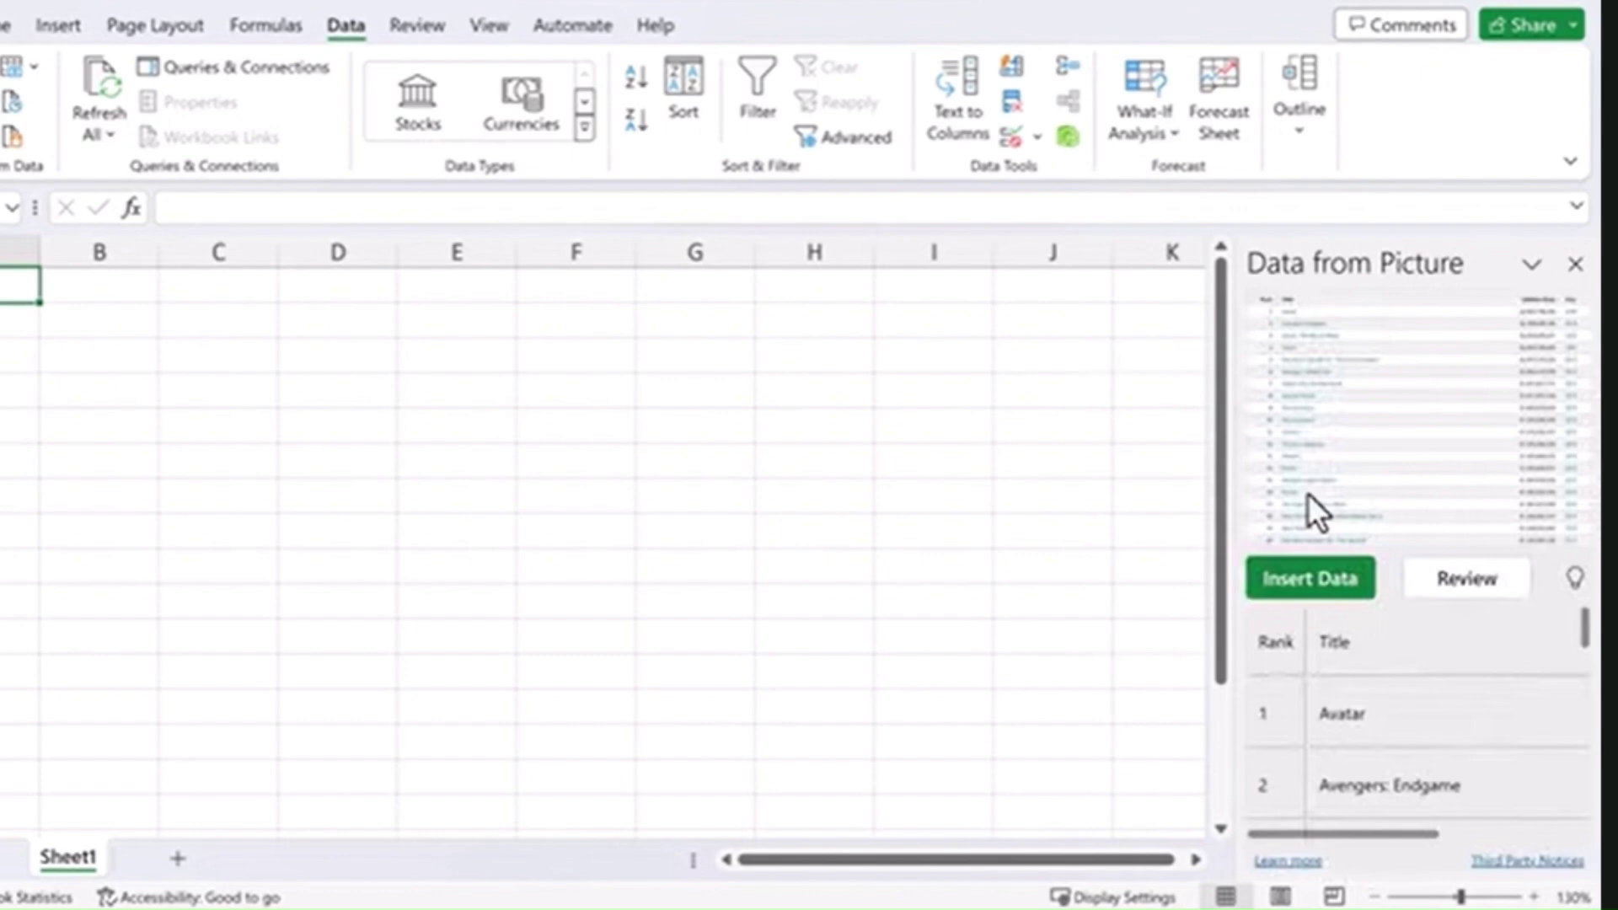
- Review and accept the flagged entry "Avengers: Infinity War", and insert the recognized picture data into the sheet
click(1467, 581)
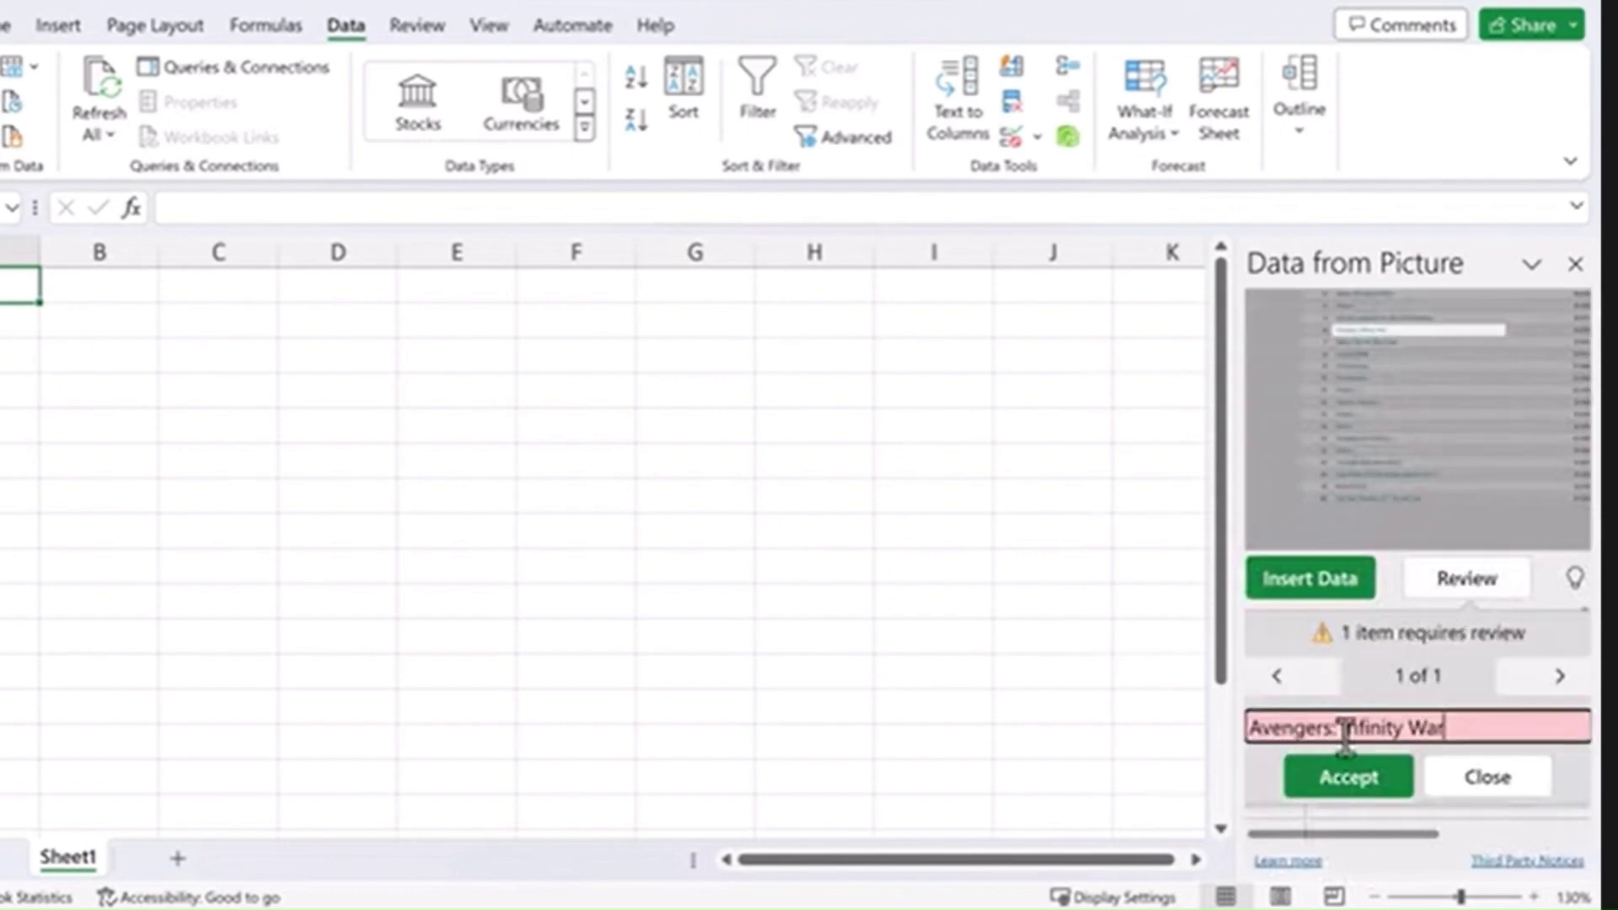
click(1348, 782)
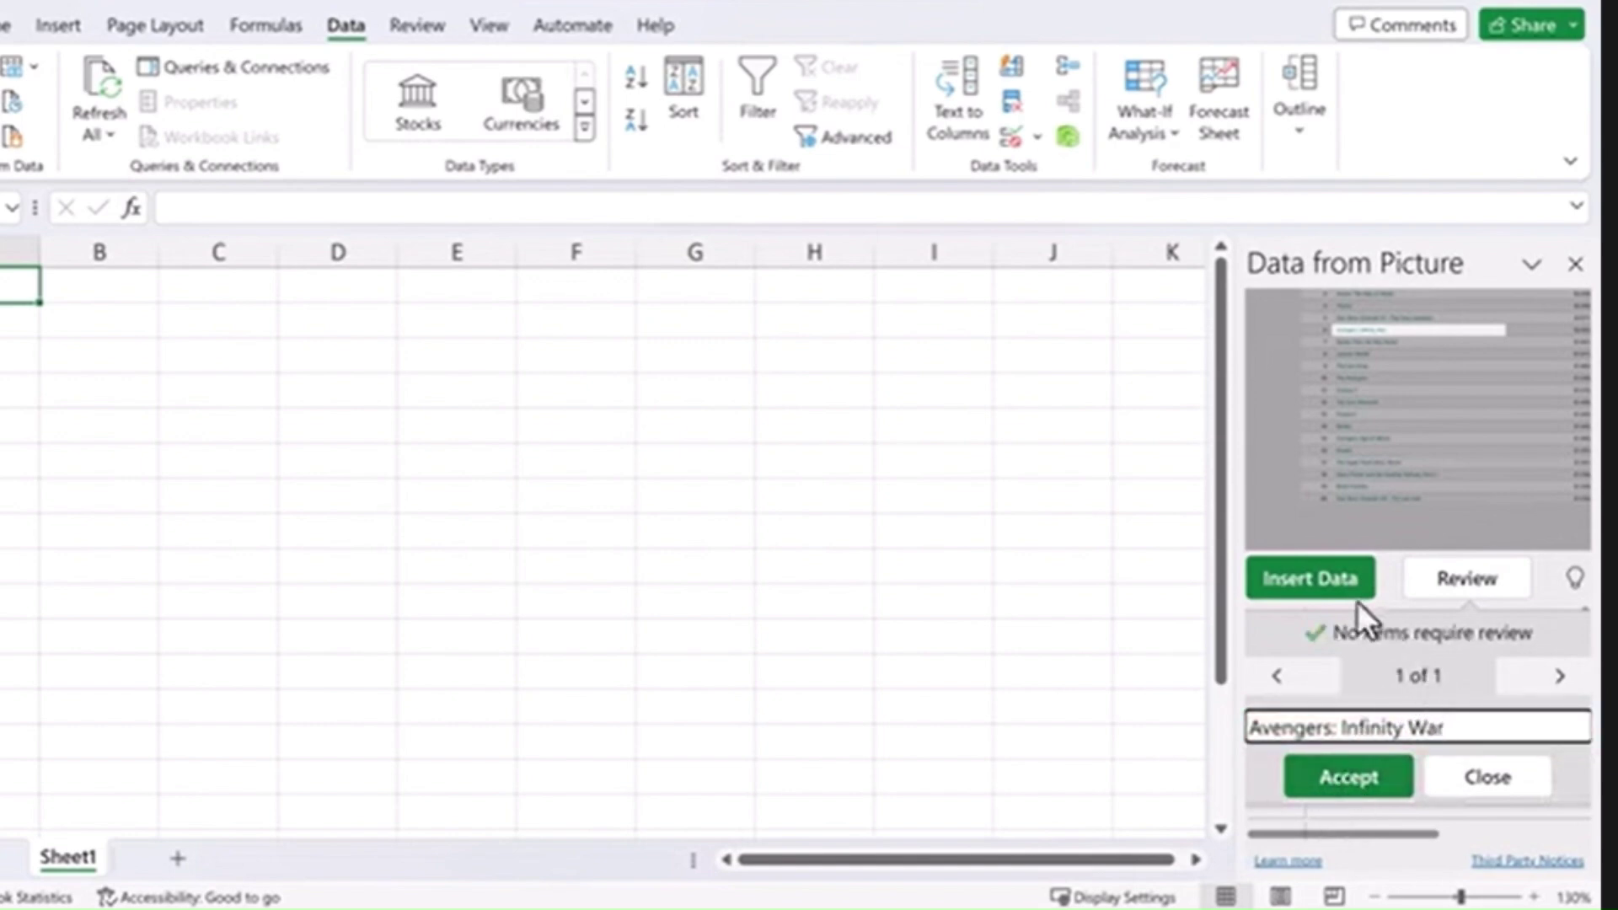
click(1319, 572)
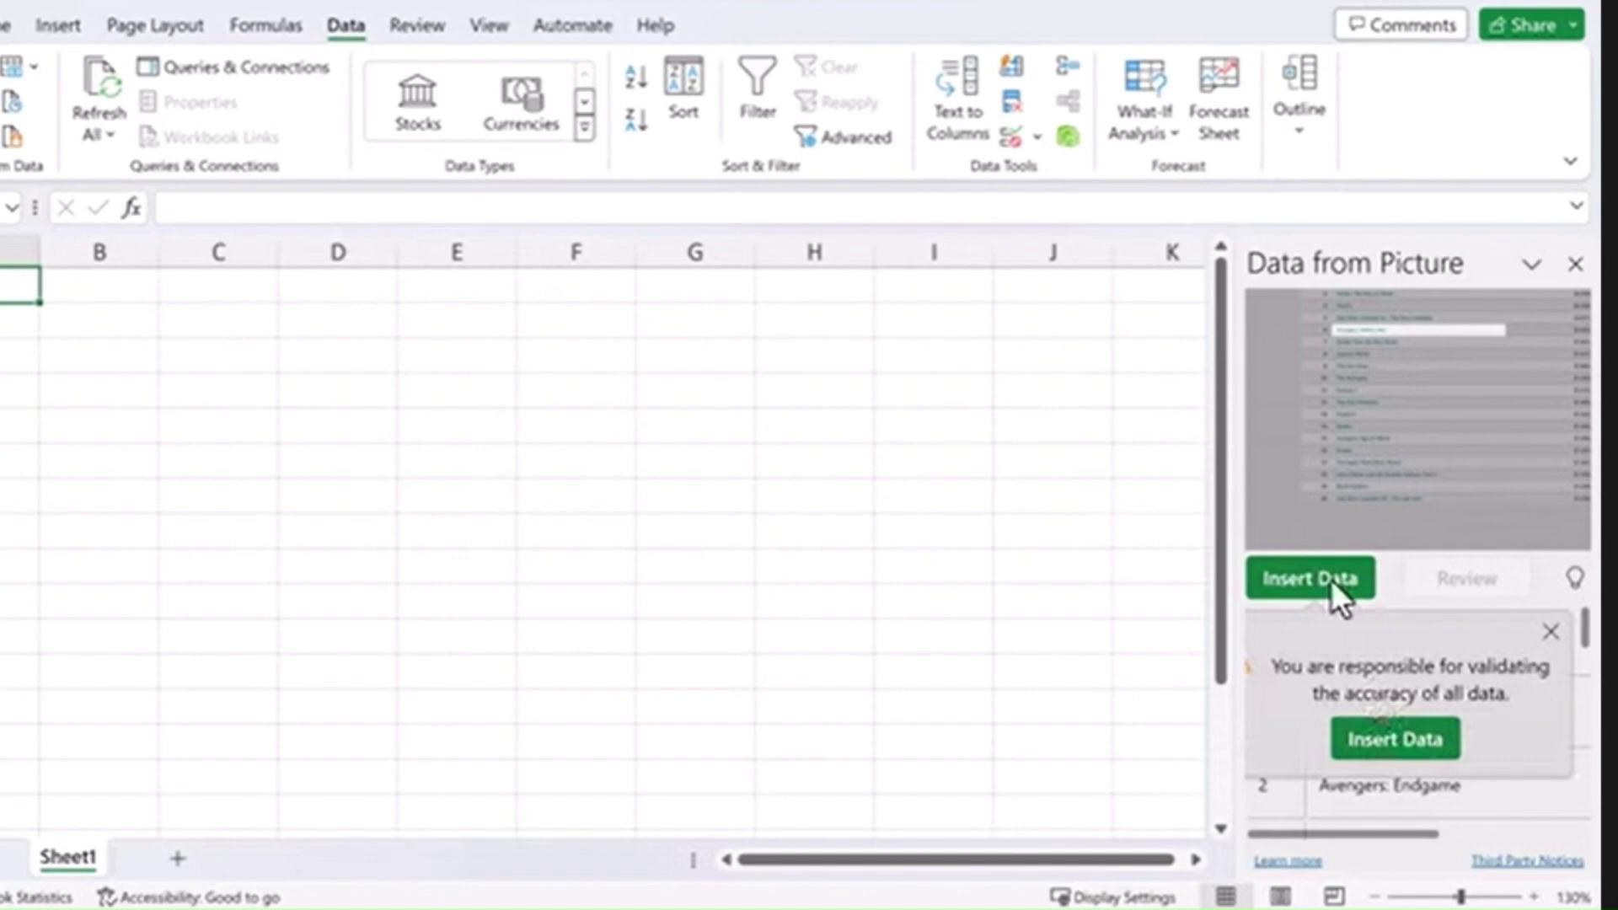
click(1392, 746)
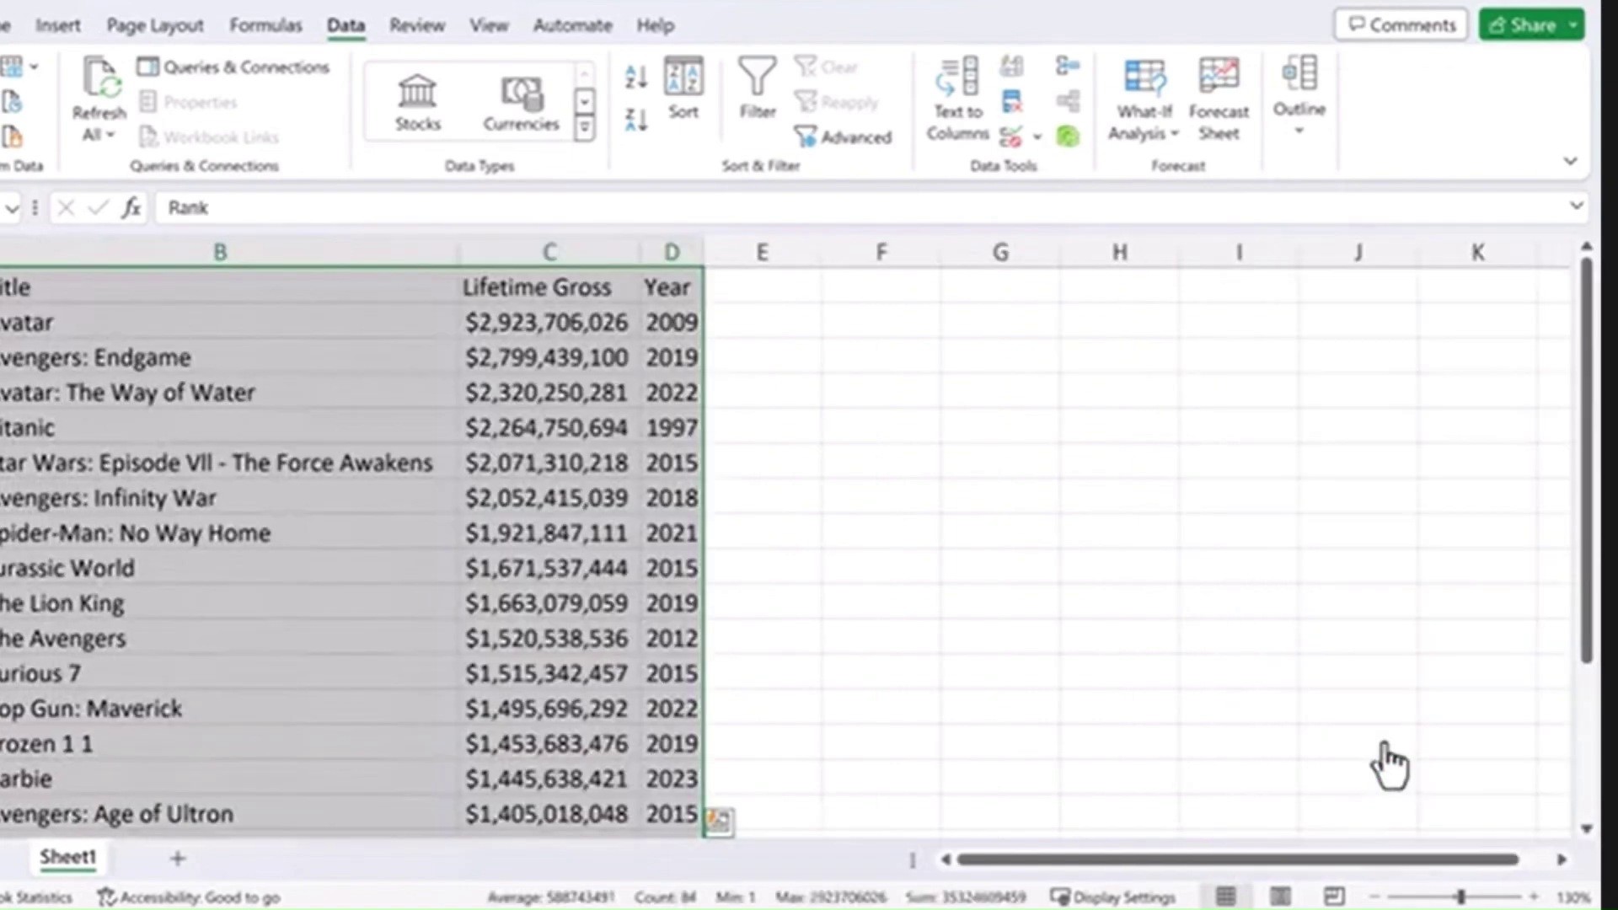
click(342, 531)
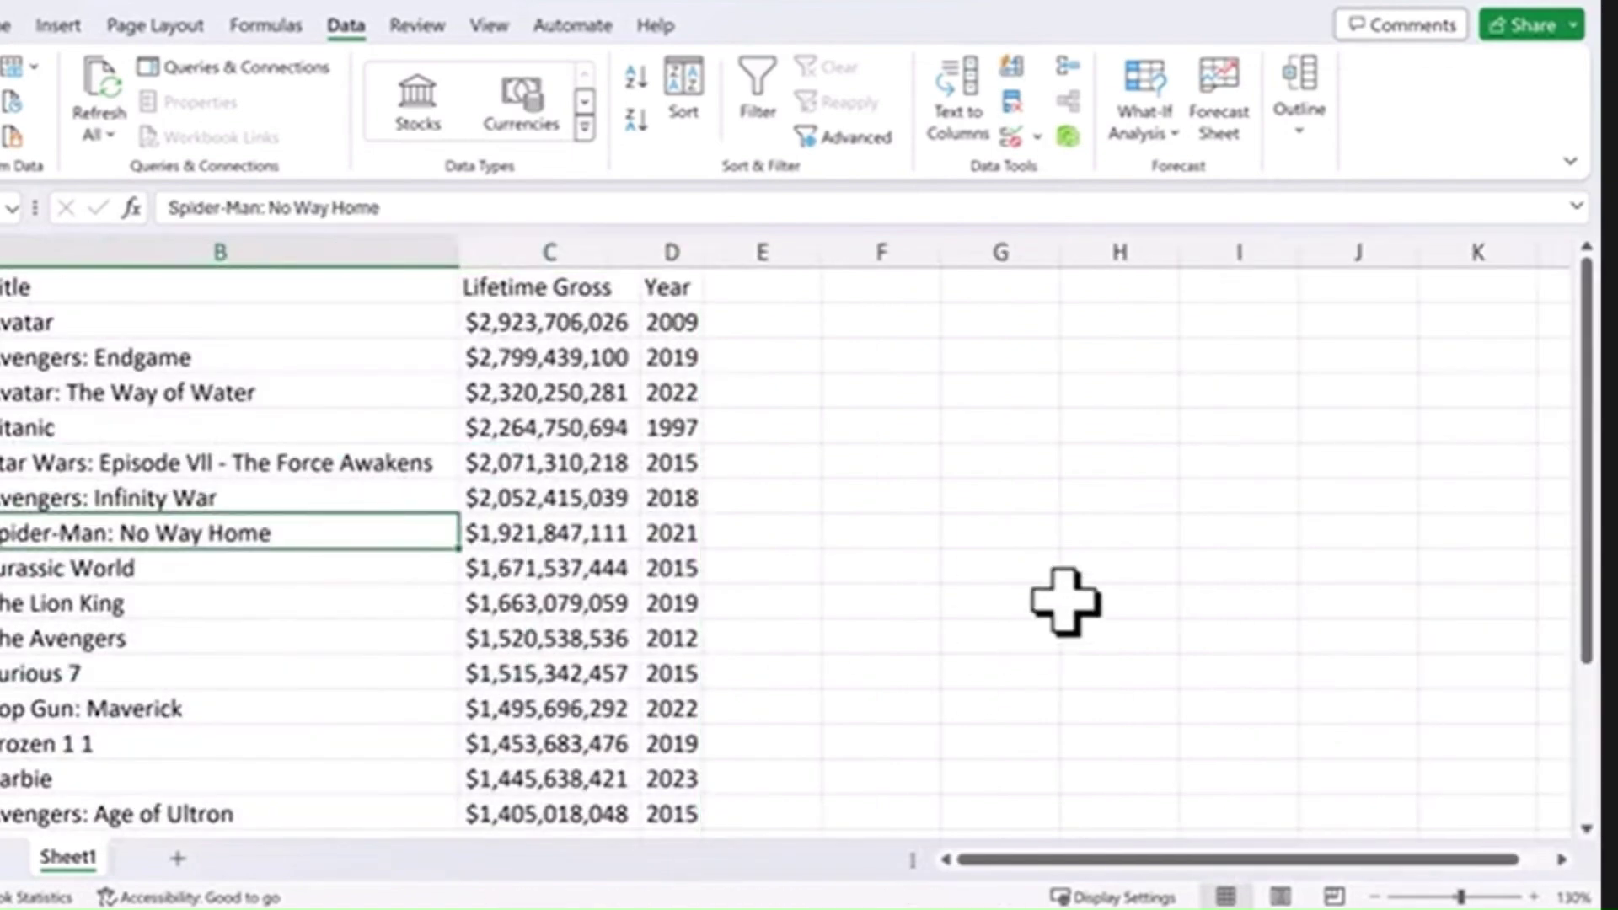